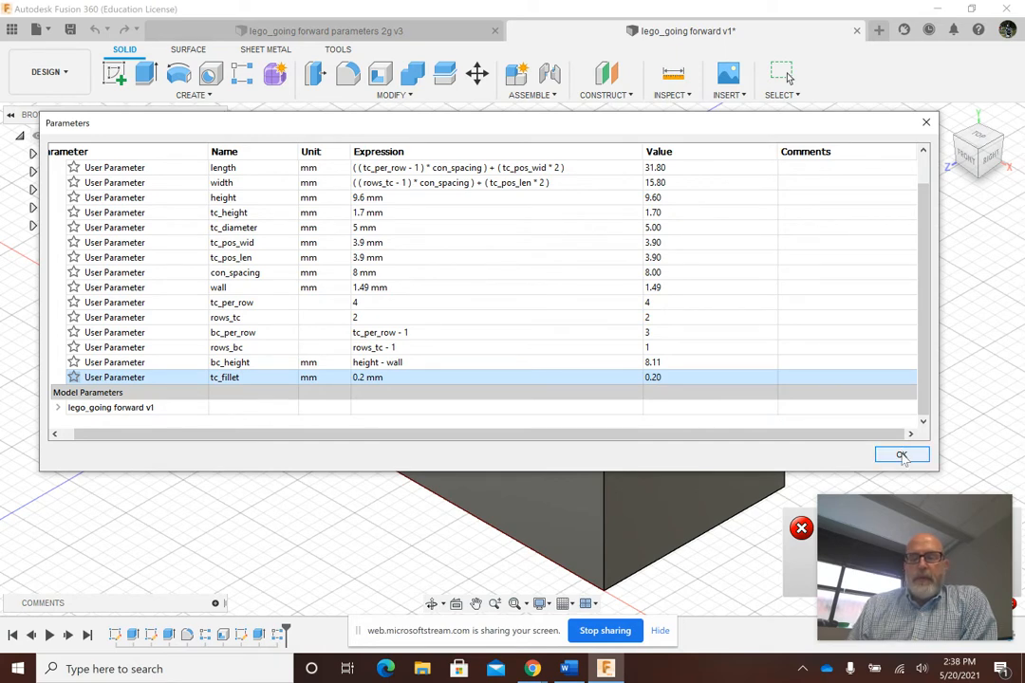
# Accept the user parameters and dismiss the recovery-file error message.
pyautogui.click(901, 453)
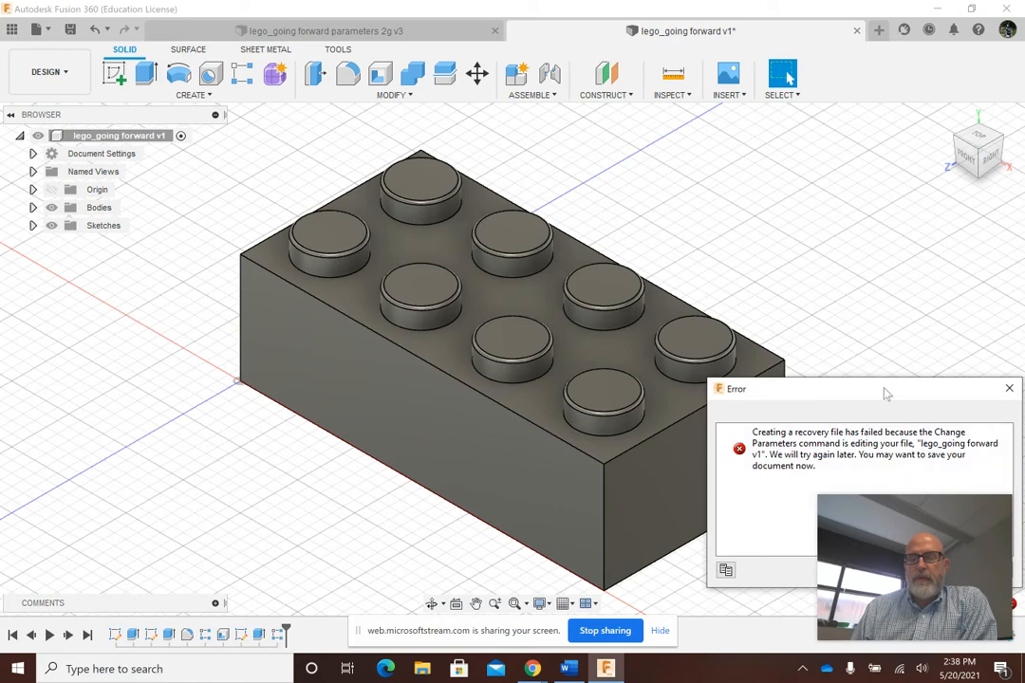
pyautogui.moveTo(886, 393); pyautogui.dragTo(813, 234)
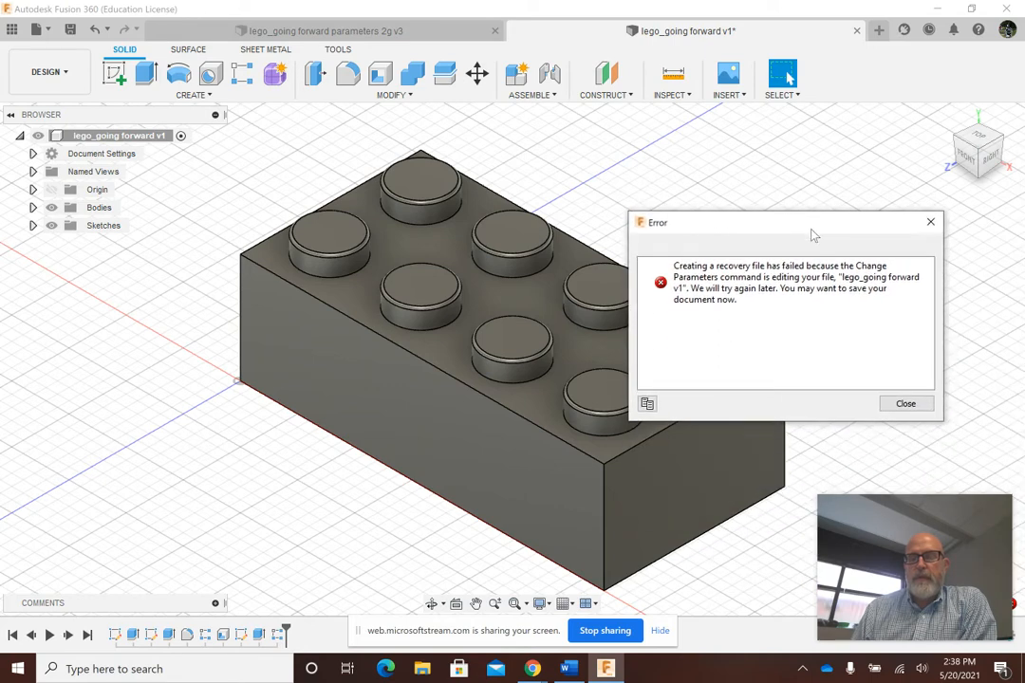
pyautogui.click(895, 404)
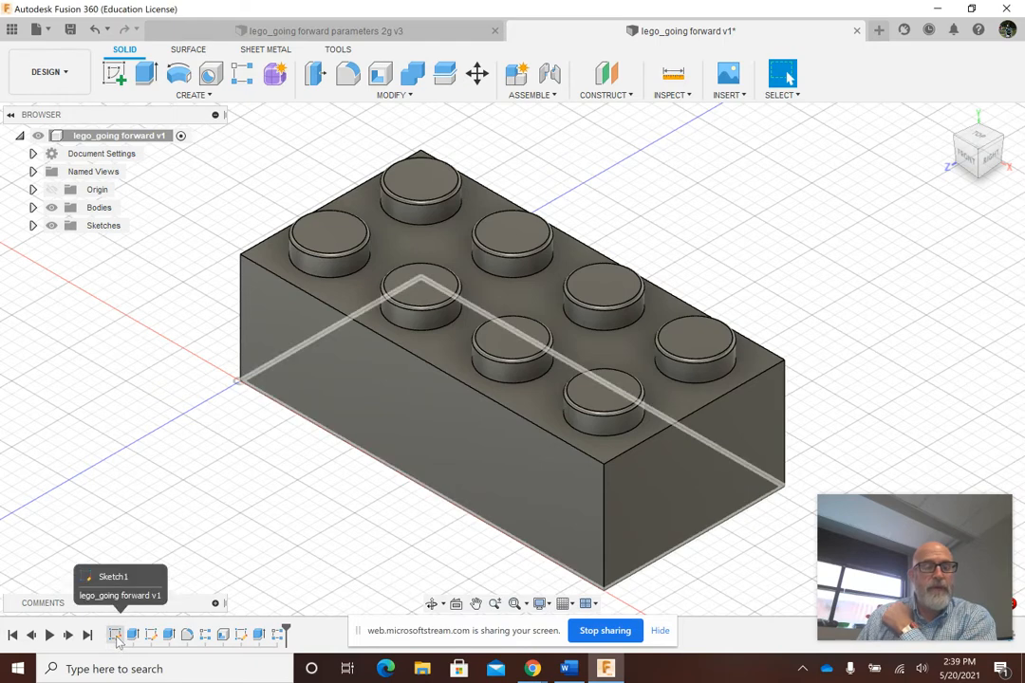
# Open the brick's base rectangle sketch for editing and move its vertical and horizontal dimensions closer to the rectangle.
pyautogui.click(116, 641)
pyautogui.rightClick(117, 640)
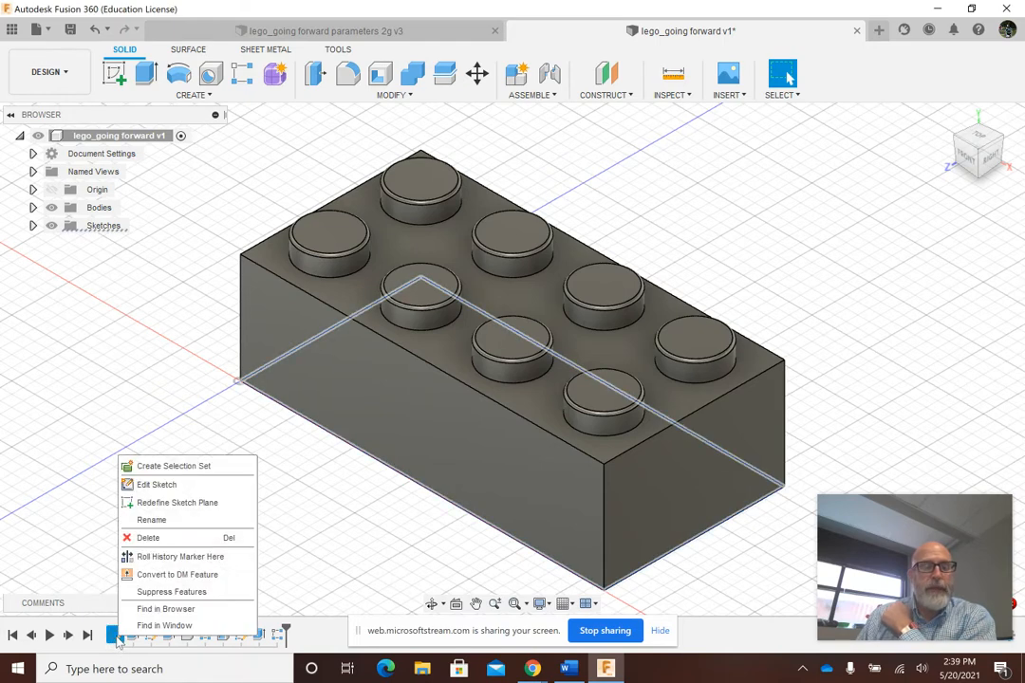
pyautogui.click(181, 485)
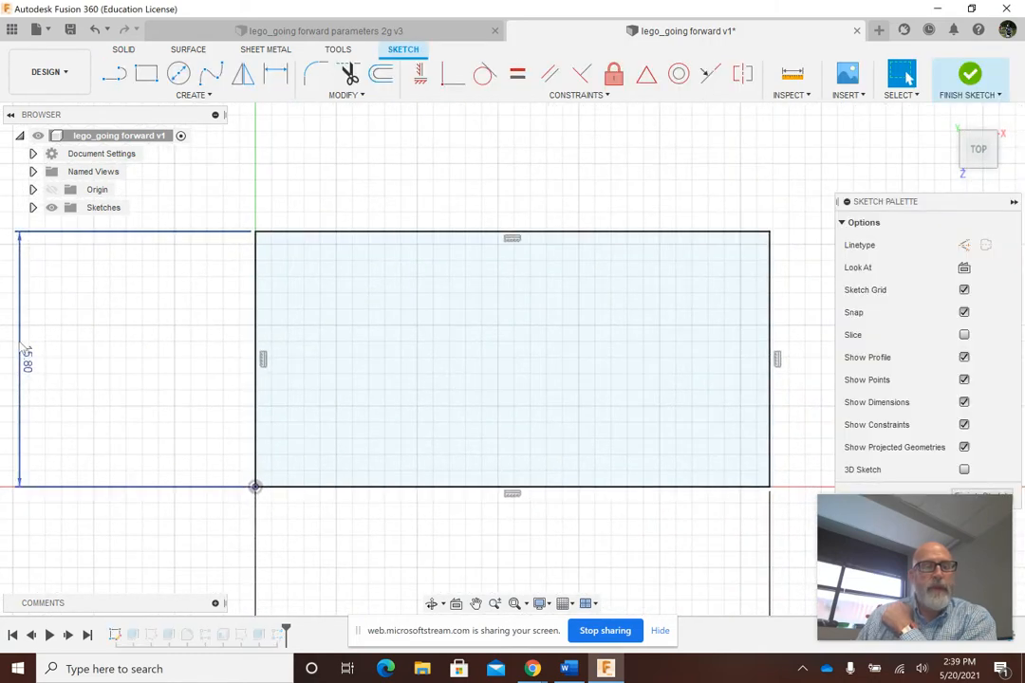
pyautogui.moveTo(49, 355); pyautogui.dragTo(168, 355)
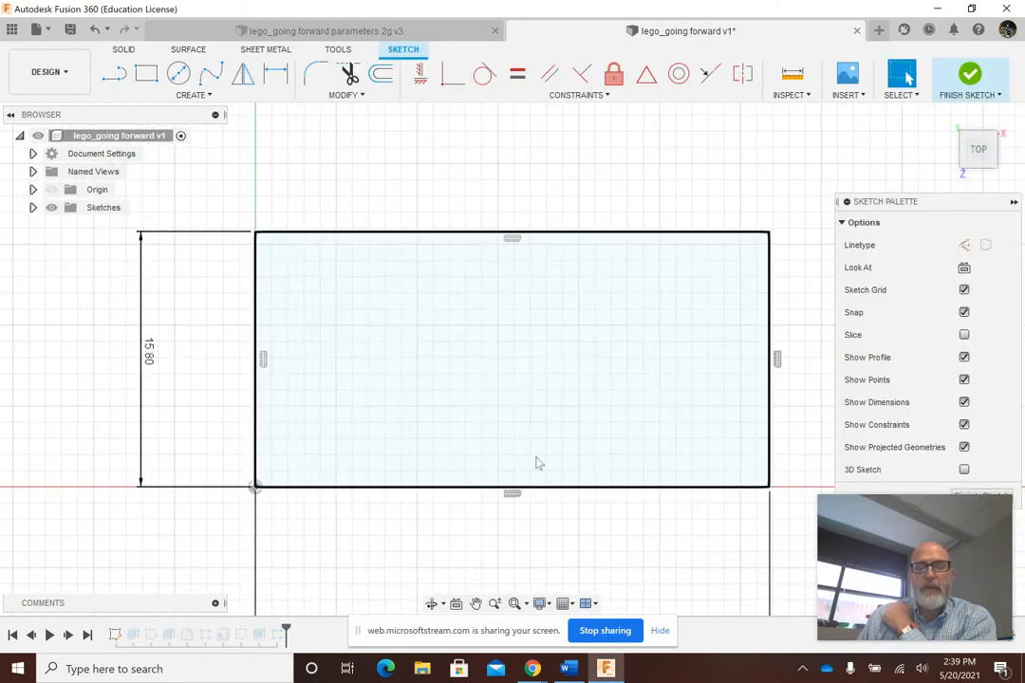
pyautogui.scroll(-5, 539, 465)
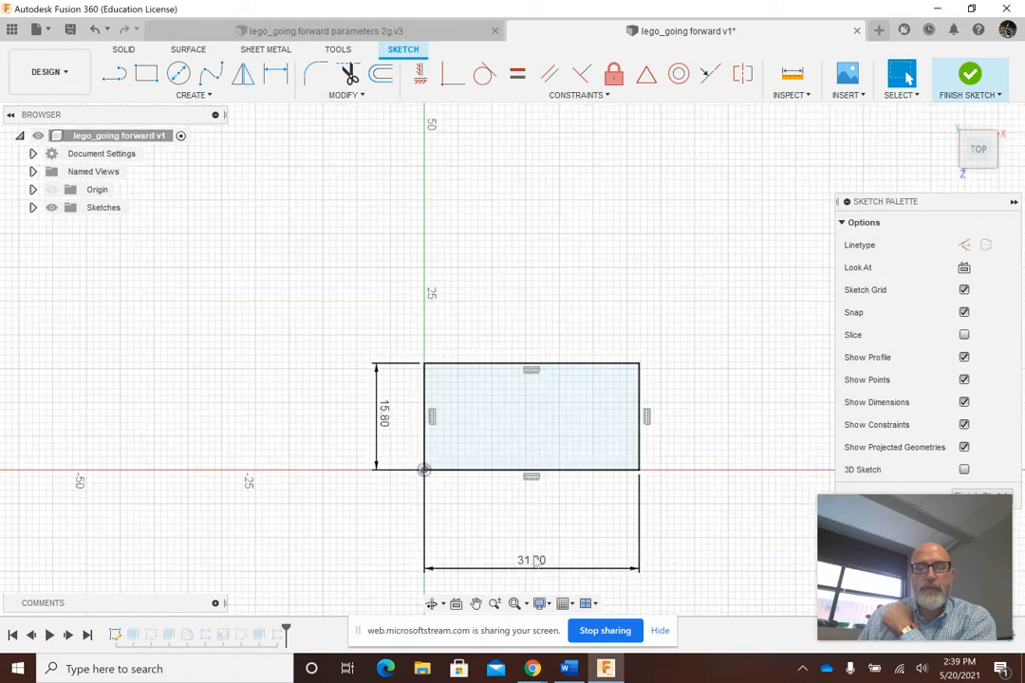
pyautogui.moveTo(536, 570); pyautogui.dragTo(528, 513)
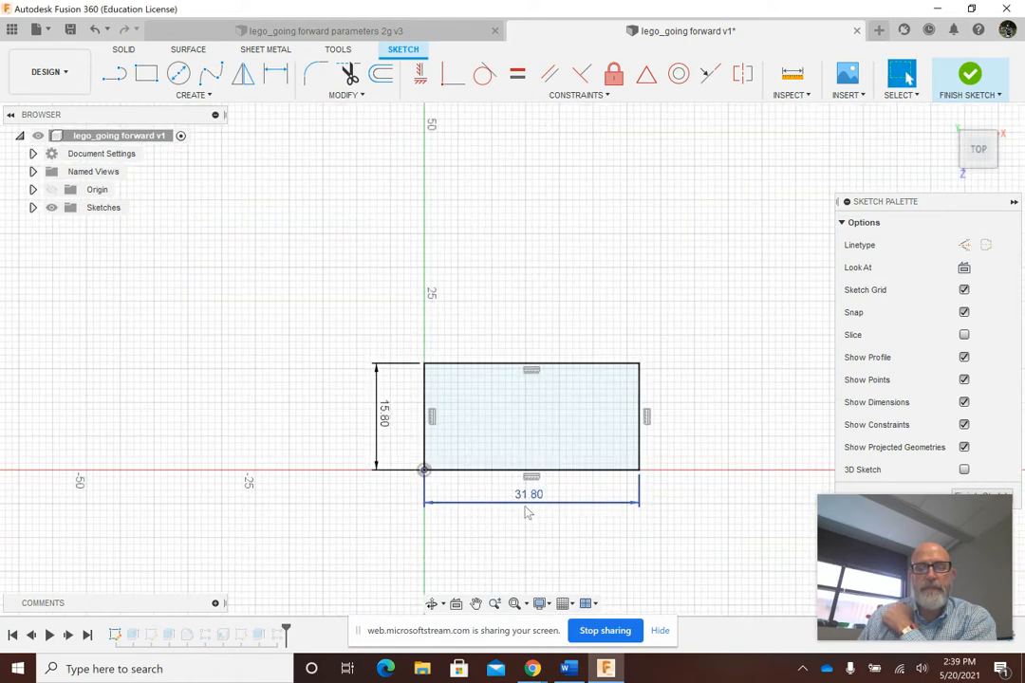
pyautogui.scroll(5, 528, 513)
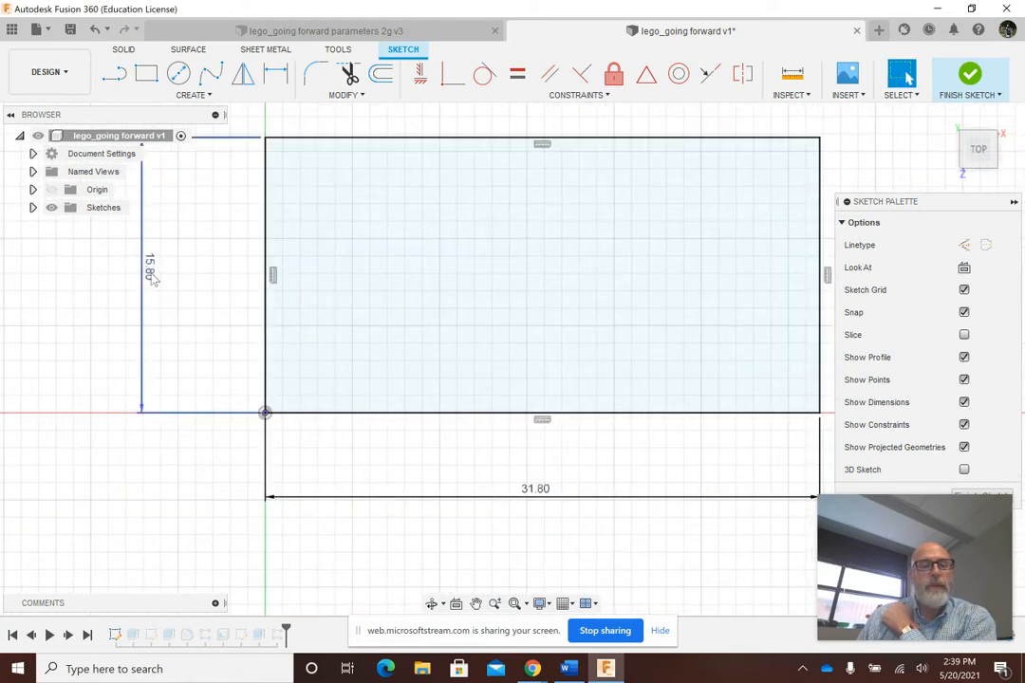
# Set the base rectangle's vertical dimension to the user parameter width.
pyautogui.doubleClick(150, 271)
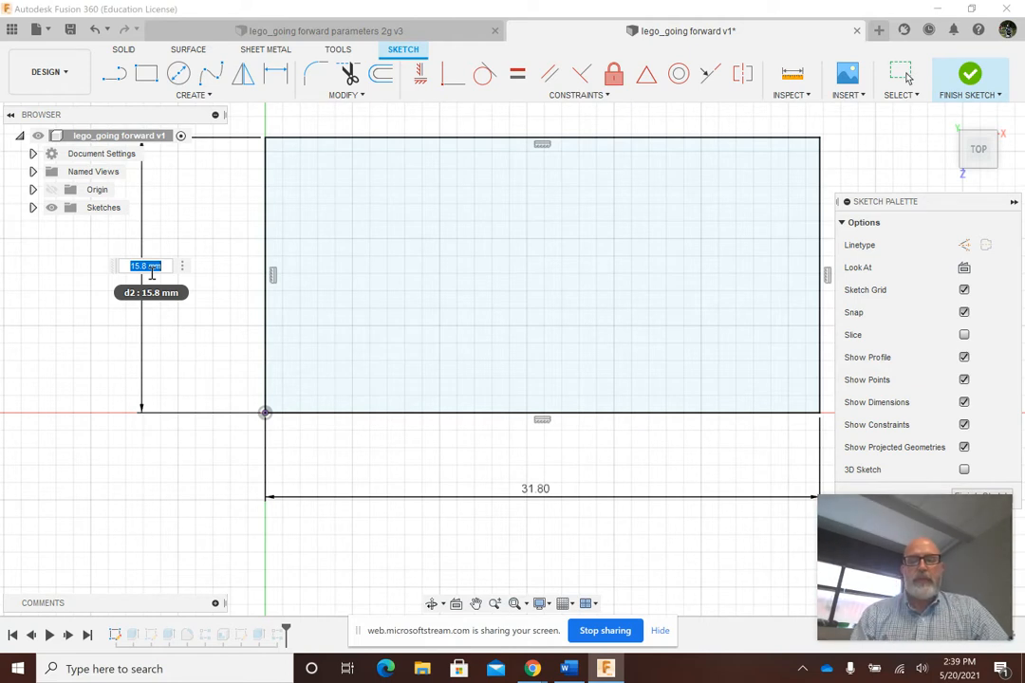
pyautogui.write('width')
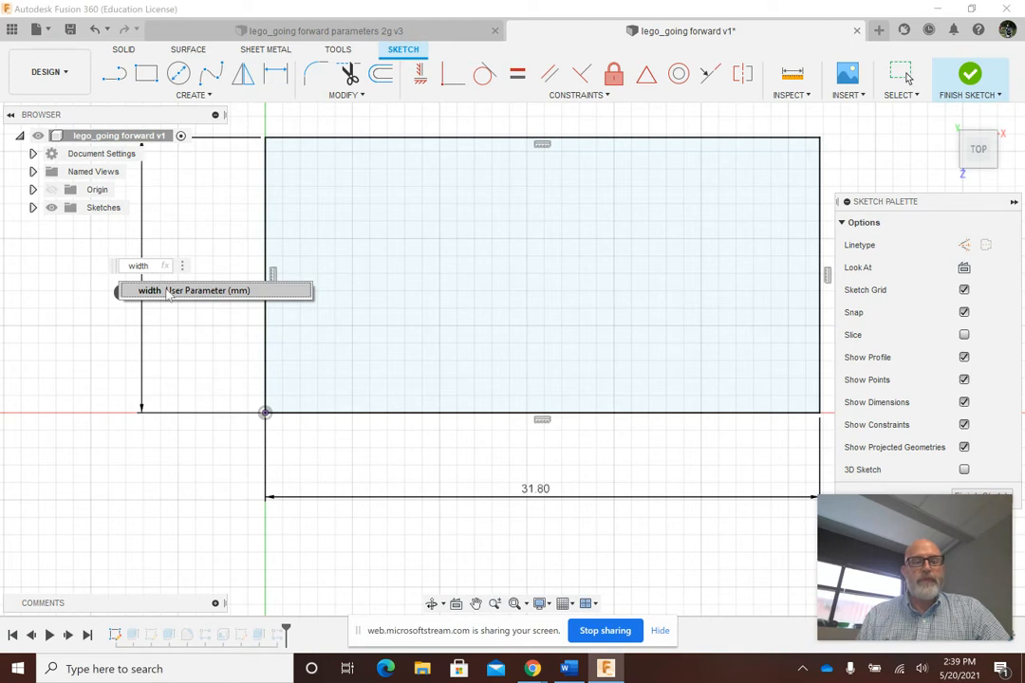
pyautogui.click(168, 293)
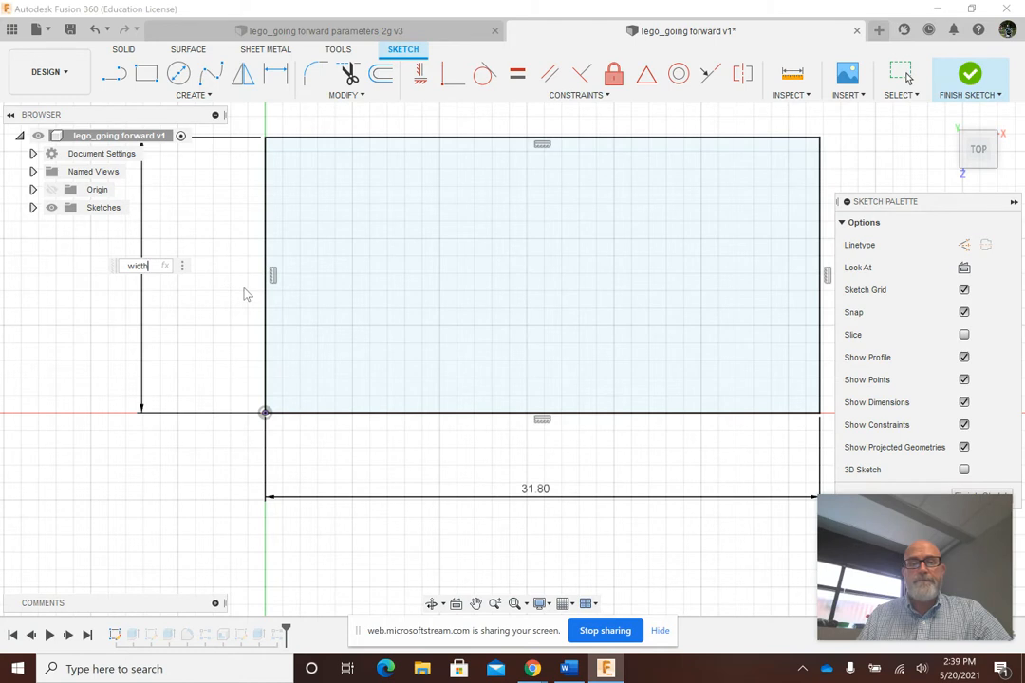
pyautogui.press('Return')
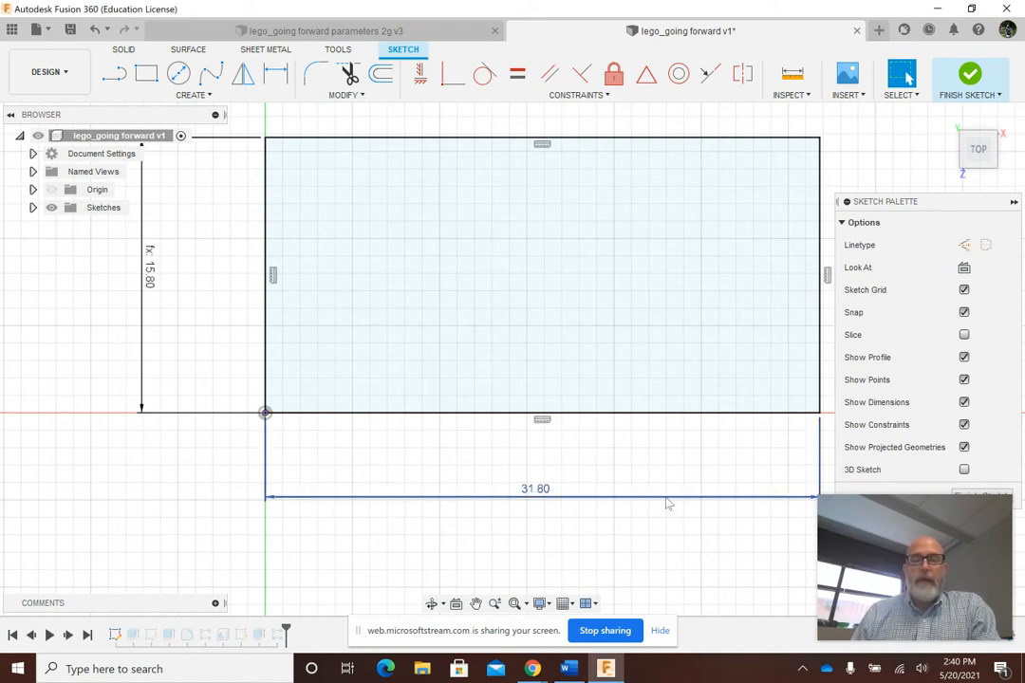
# Set the base rectangle's horizontal dimension to the user parameter length and finish the sketch.
pyautogui.doubleClick(538, 493)
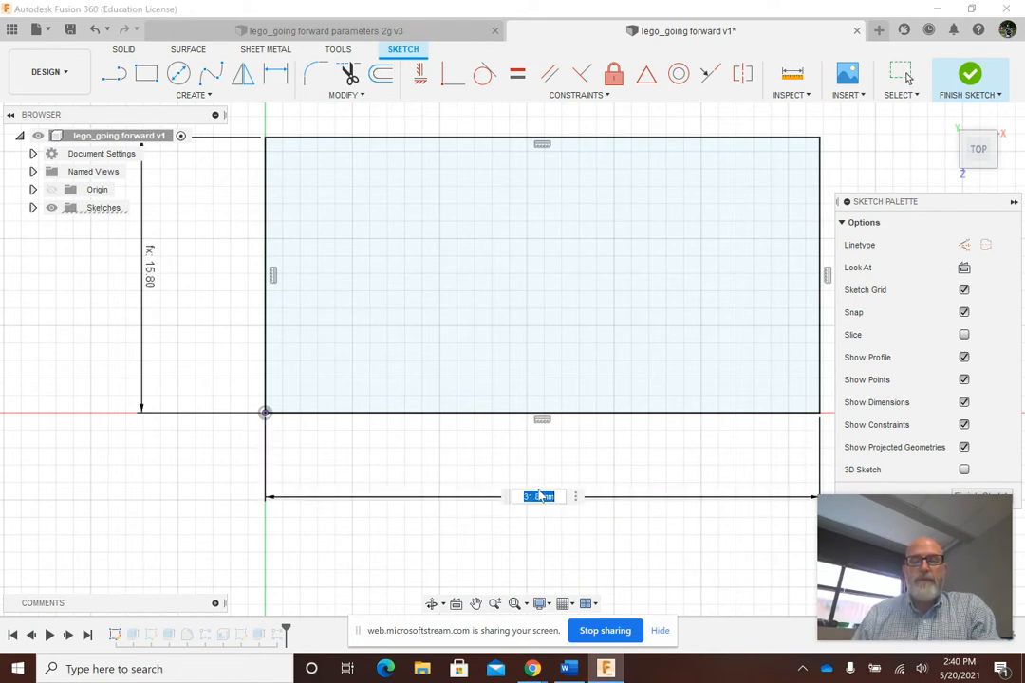
pyautogui.write('le')
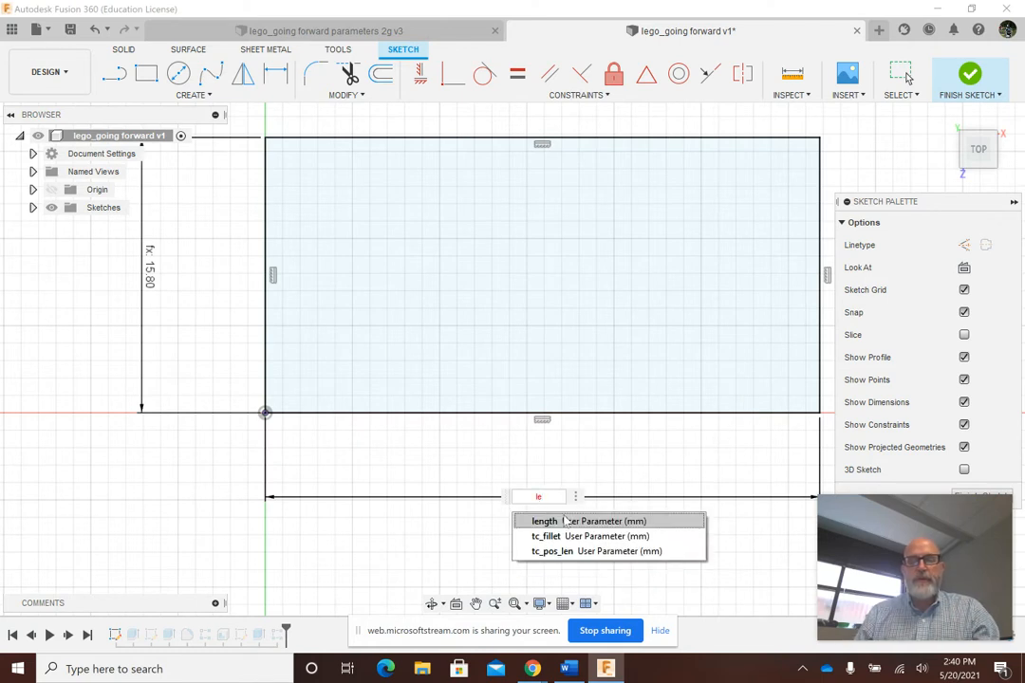
pyautogui.click(564, 523)
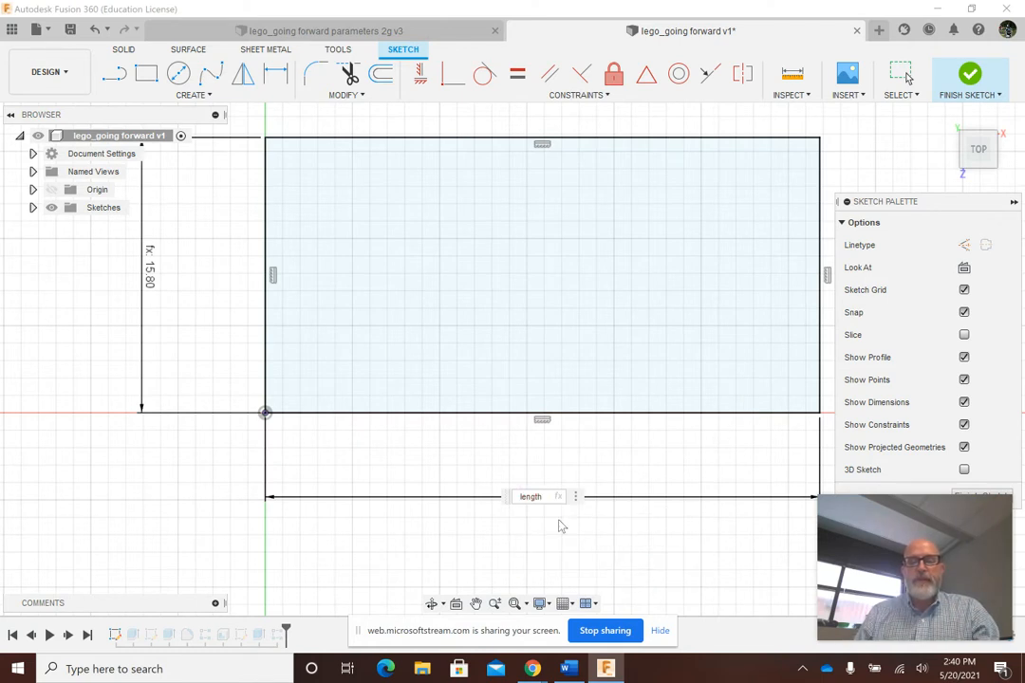
pyautogui.press('Return')
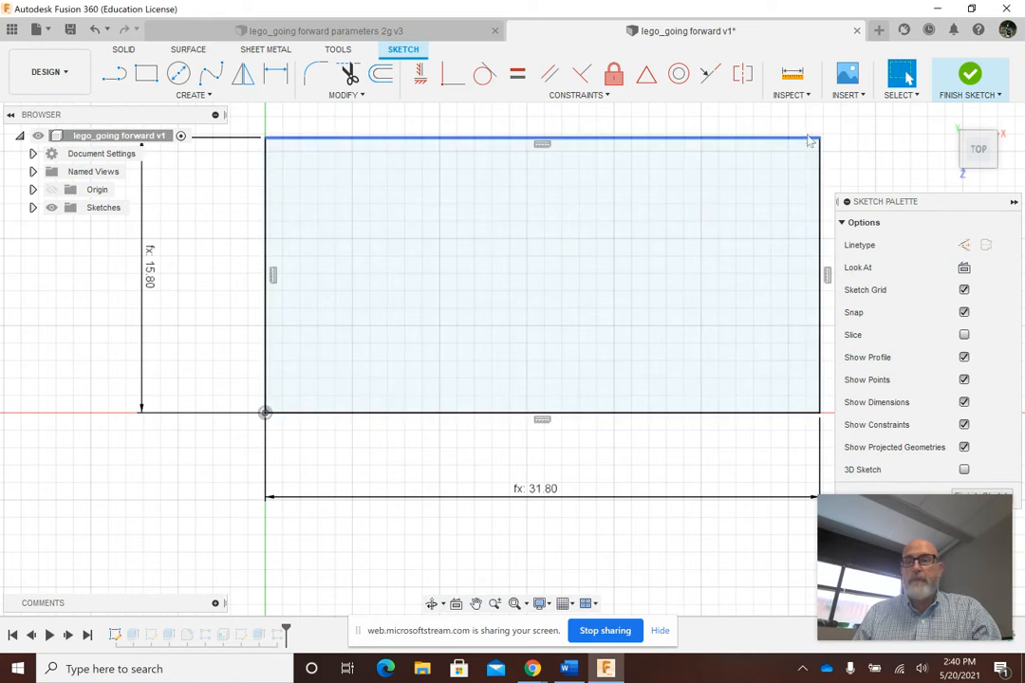
pyautogui.click(966, 76)
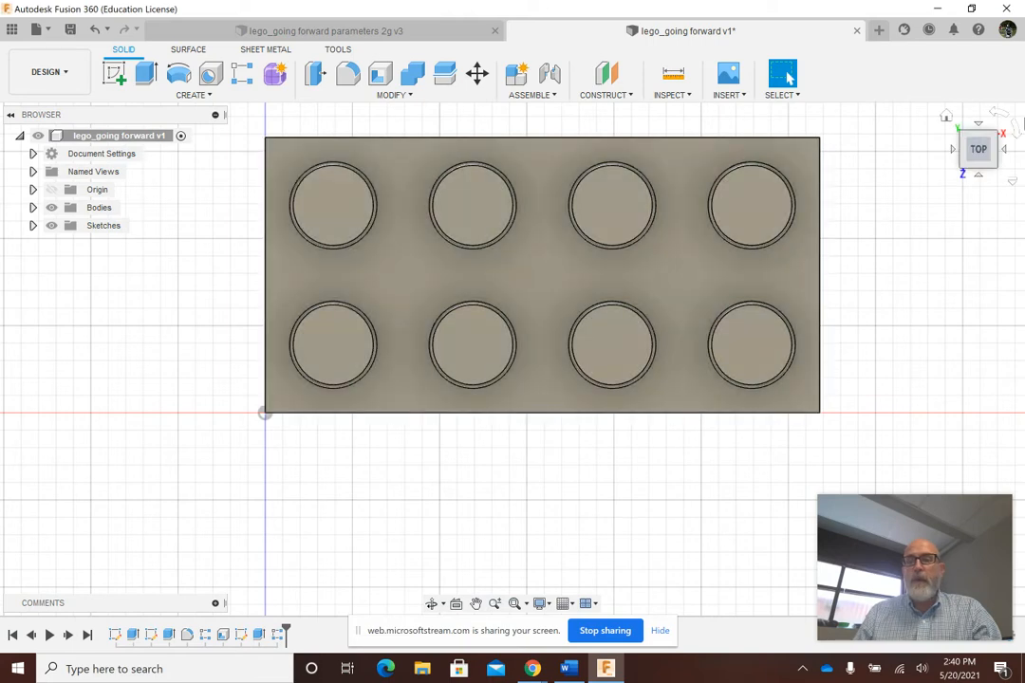
# Edit the brick body's base extrusion and set its distance to the user parameter height.
pyautogui.click(946, 116)
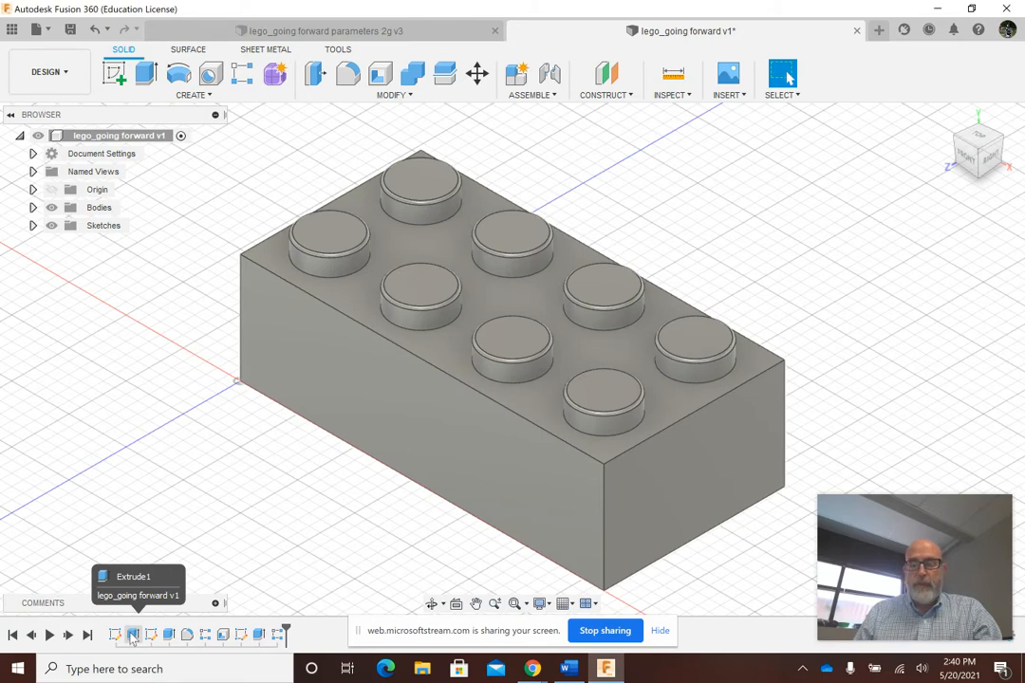
pyautogui.rightClick(133, 636)
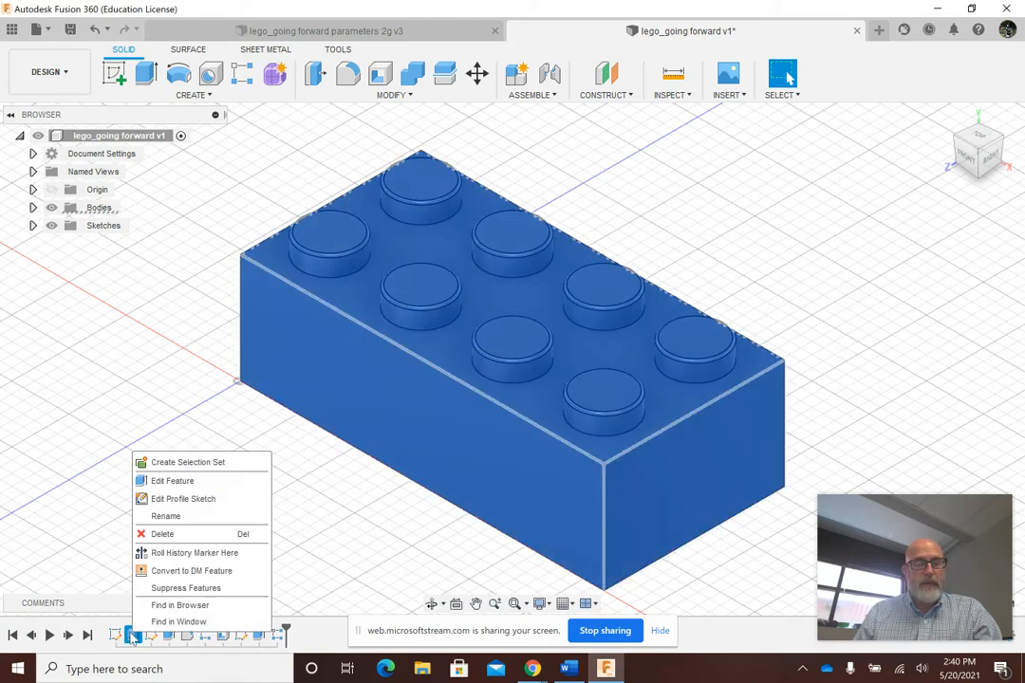
pyautogui.click(167, 482)
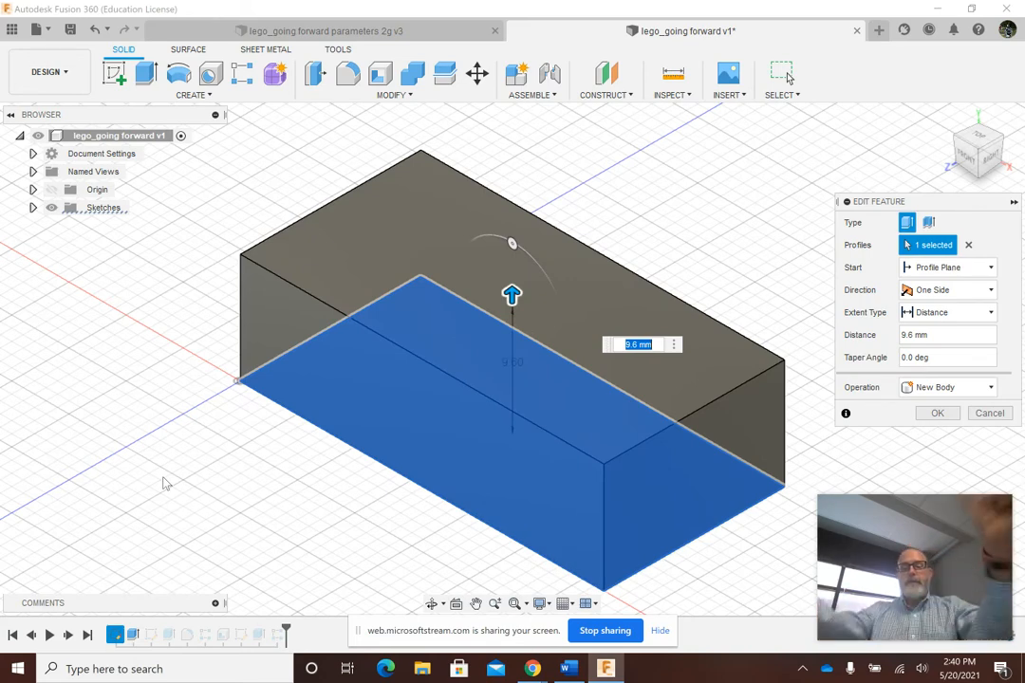
pyautogui.write('he')
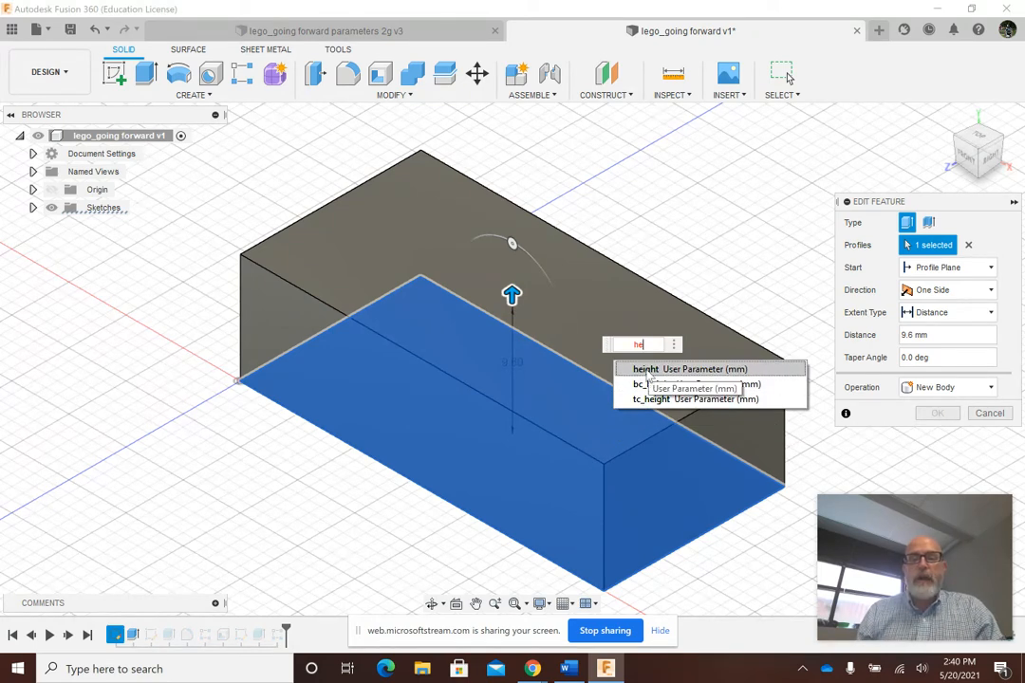
pyautogui.click(647, 372)
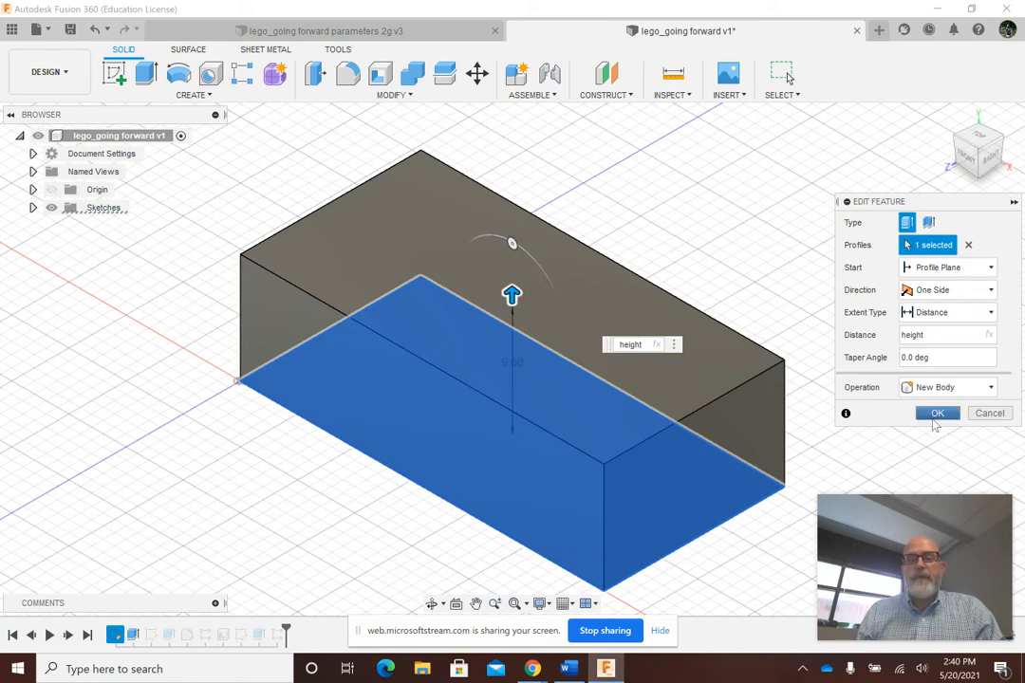
pyautogui.click(936, 415)
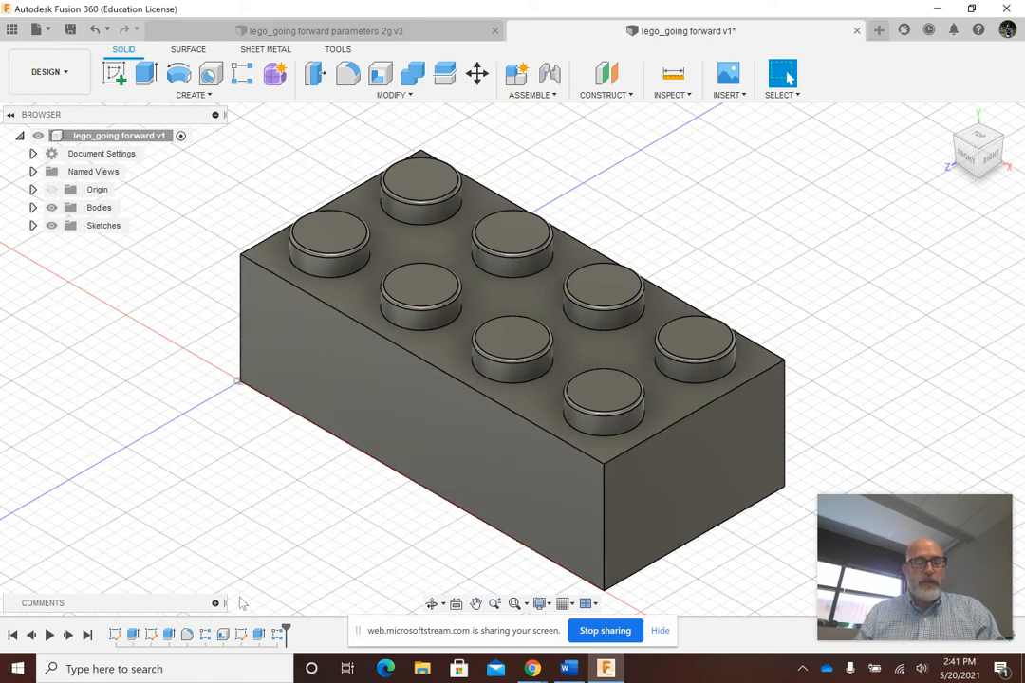
# Edit the stud circle sketch on the brick's top face and set the circle's diameter to the user parameter tc_diameter.
pyautogui.click(150, 635)
pyautogui.rightClick(150, 636)
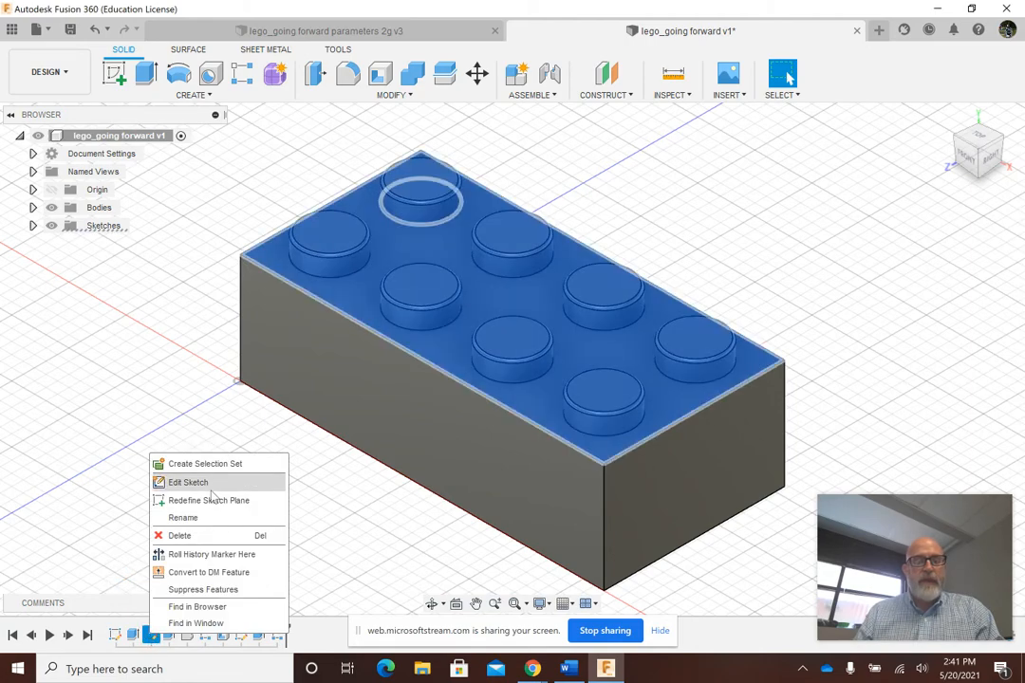
pyautogui.click(162, 483)
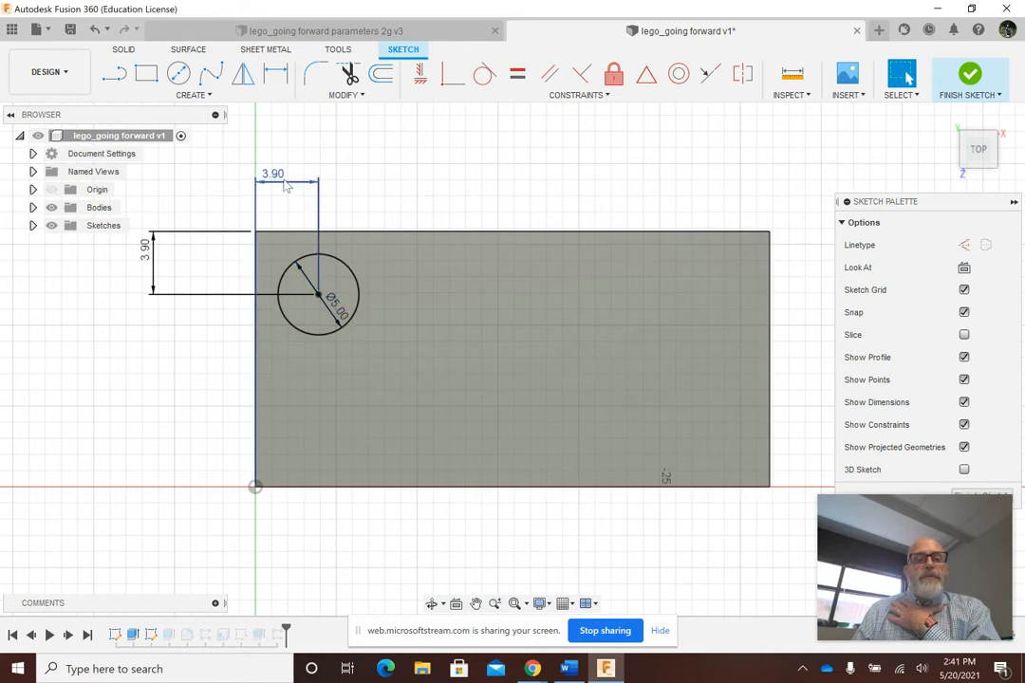
pyautogui.doubleClick(338, 313)
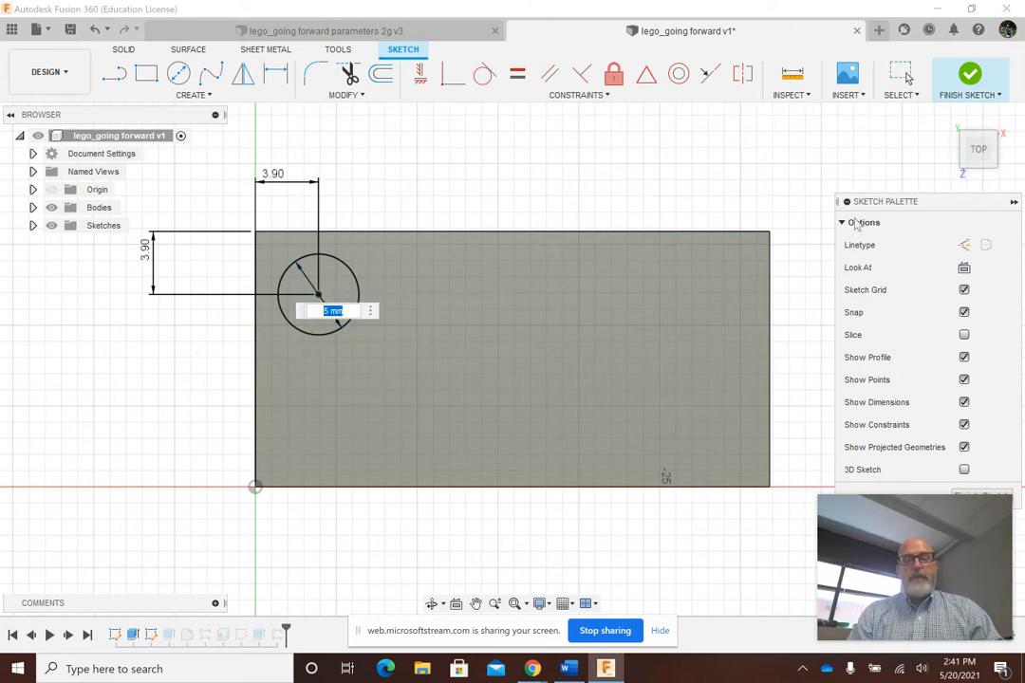
pyautogui.write('tc')
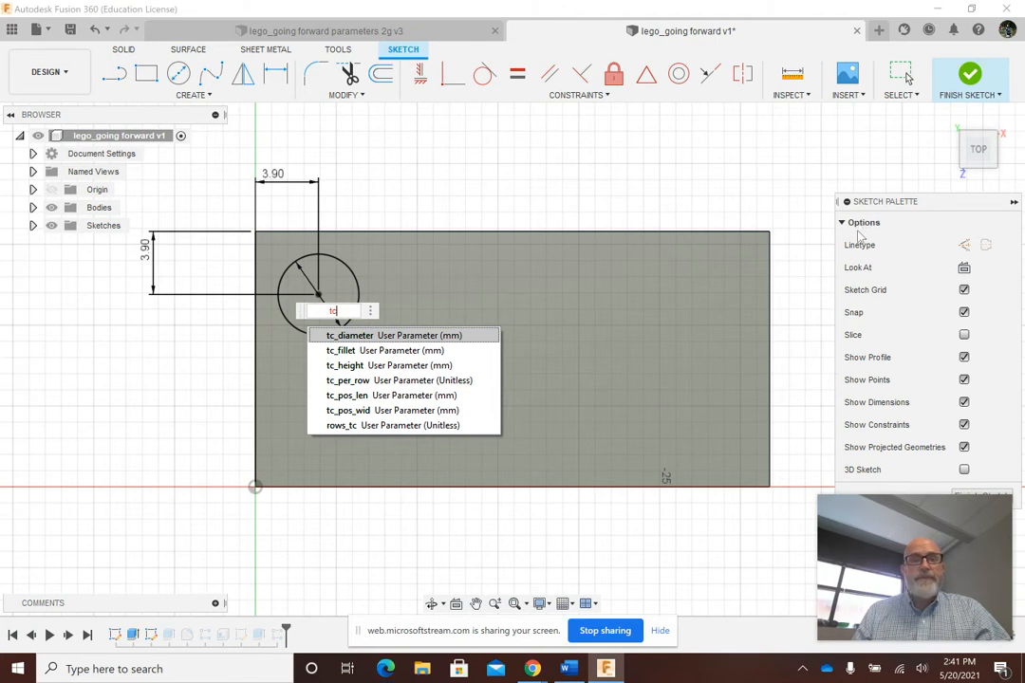
pyautogui.click(354, 336)
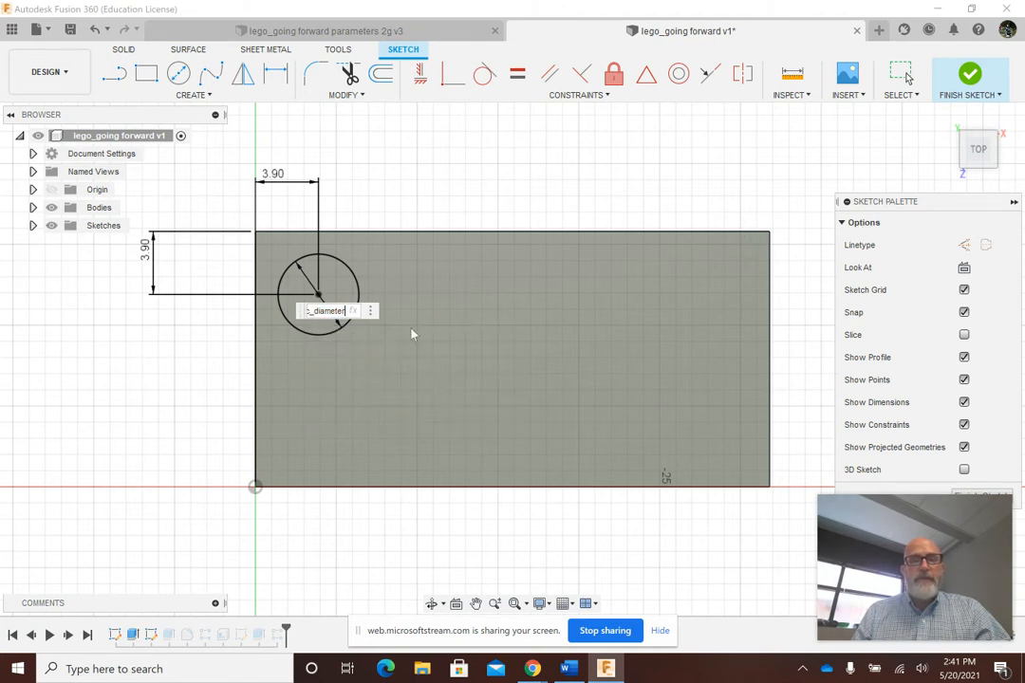
pyautogui.press('Return')
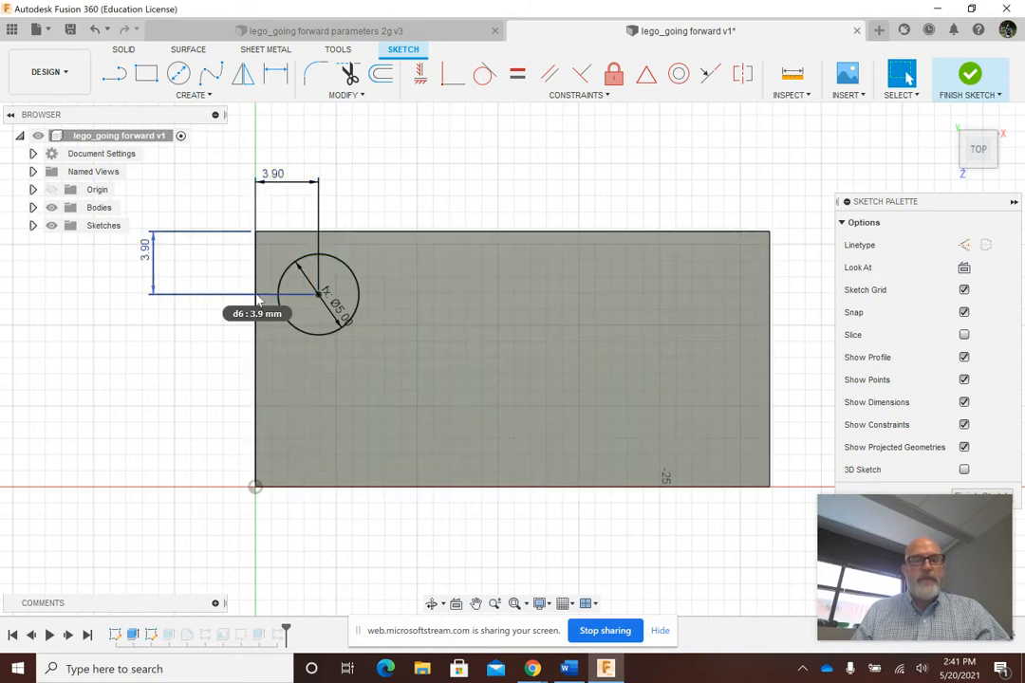
# Set the stud circle's horizontal distance from the brick's edge to the user parameter tc_pos_wid.
pyautogui.doubleClick(274, 175)
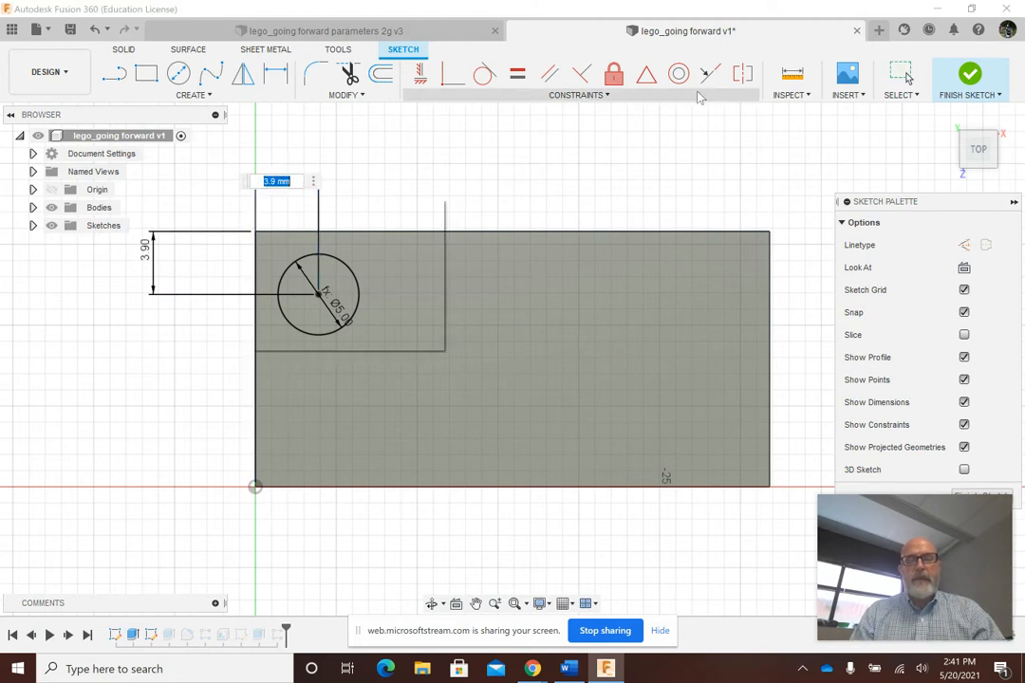
pyautogui.write('tc')
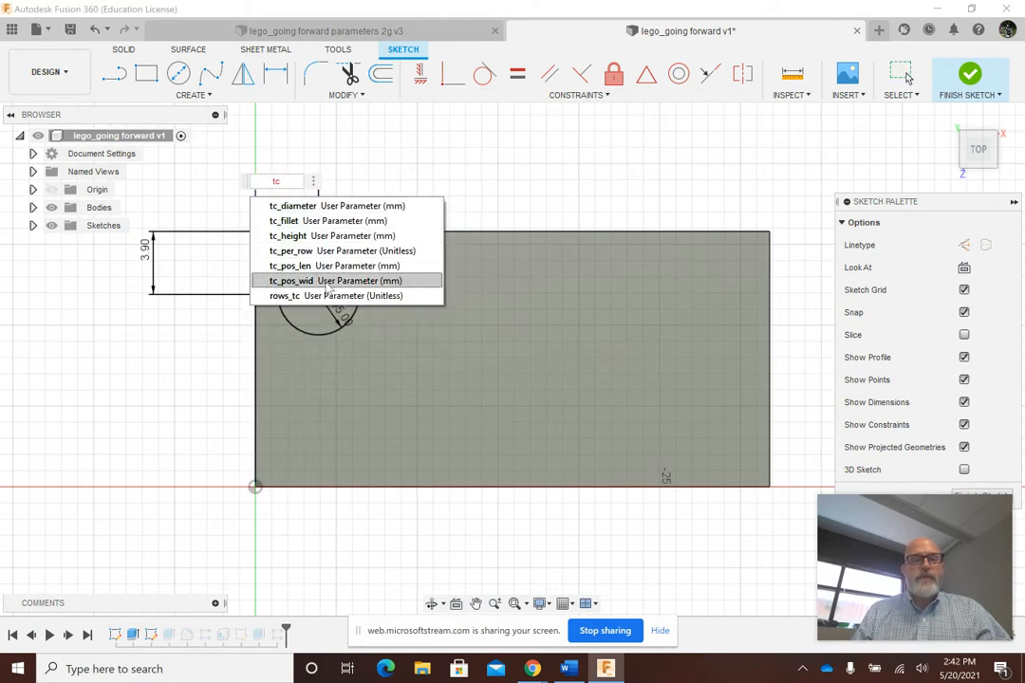
pyautogui.click(328, 281)
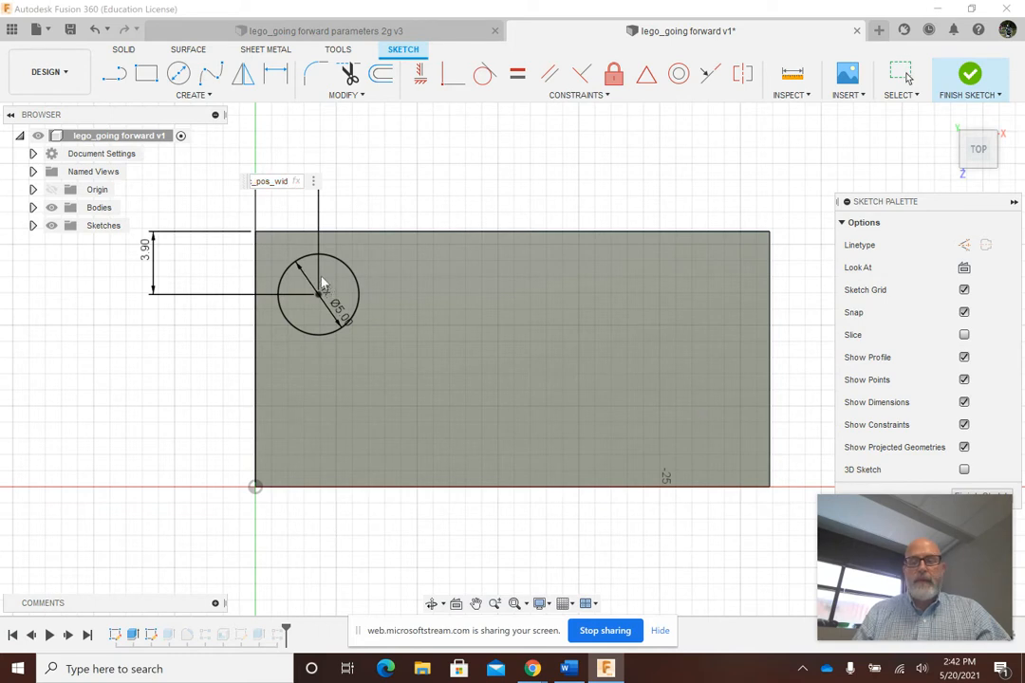
pyautogui.press('Return')
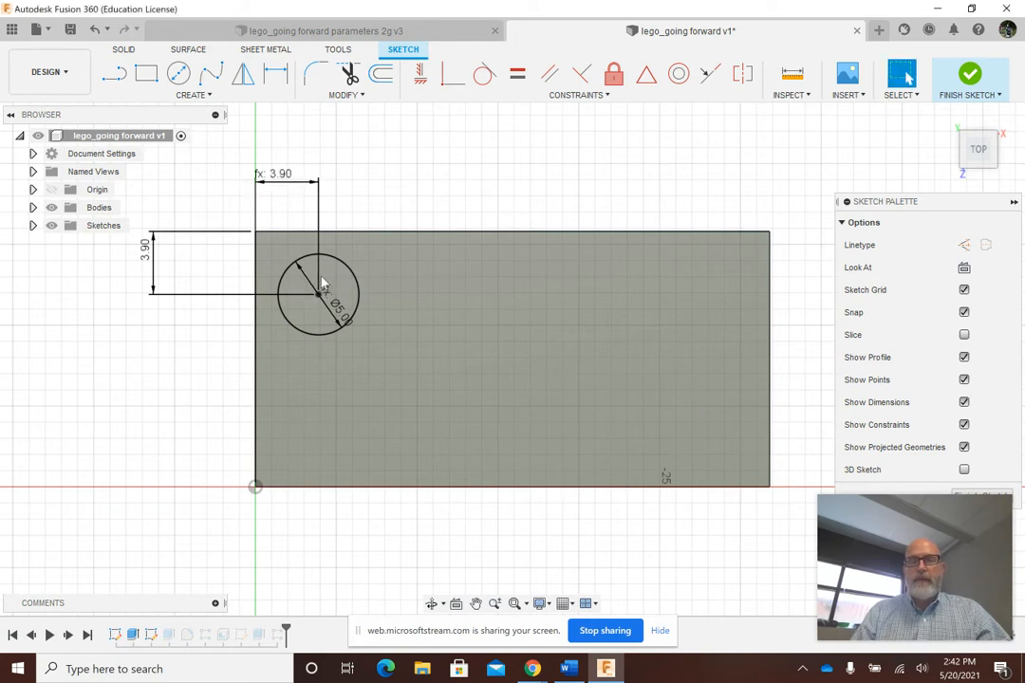
# Set the stud circle's vertical distance from the brick's edge to the user parameter tc_pos_len and finish the sketch.
pyautogui.doubleClick(150, 257)
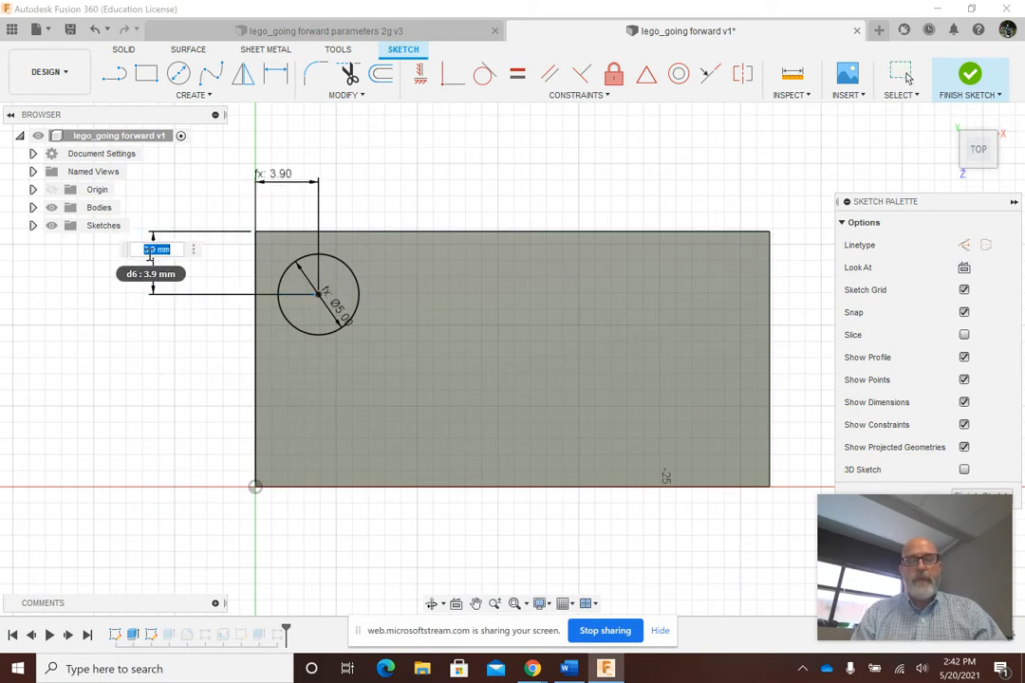
pyautogui.write('tc')
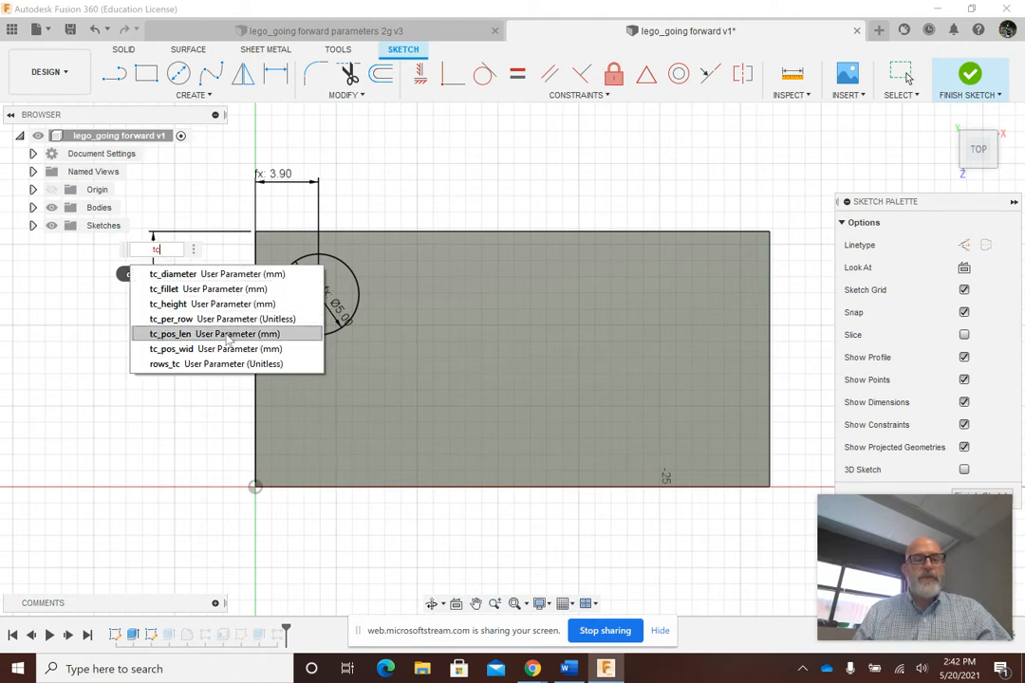
pyautogui.click(229, 336)
pyautogui.press('Return')
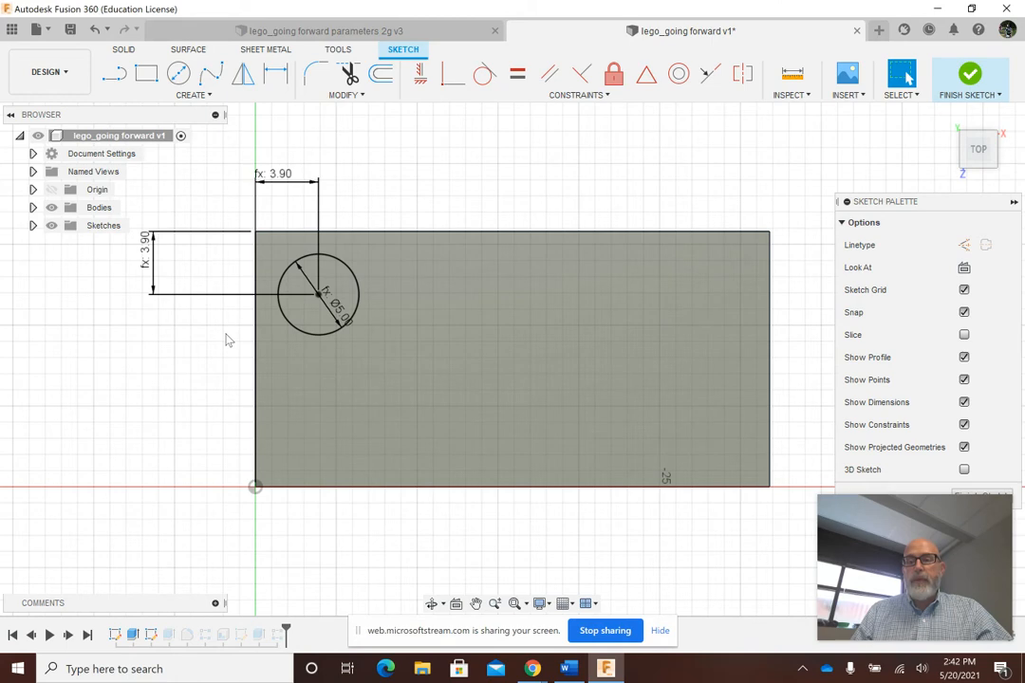
pyautogui.click(984, 82)
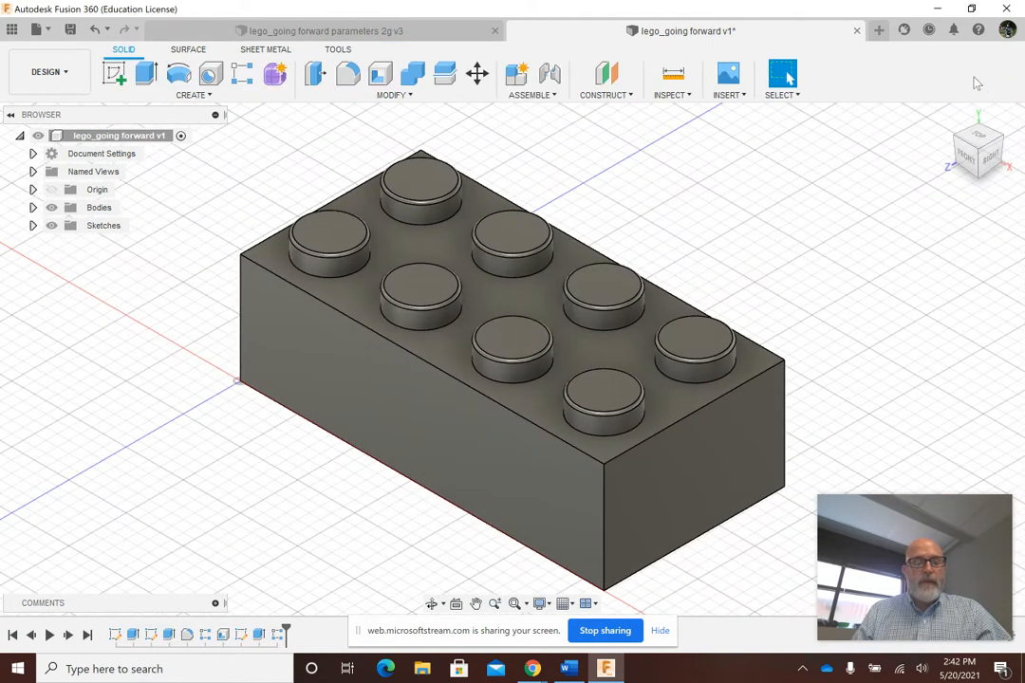
# Edit the stud's extrusion and set its distance to the user parameter tc_height.
pyautogui.rightClick(168, 636)
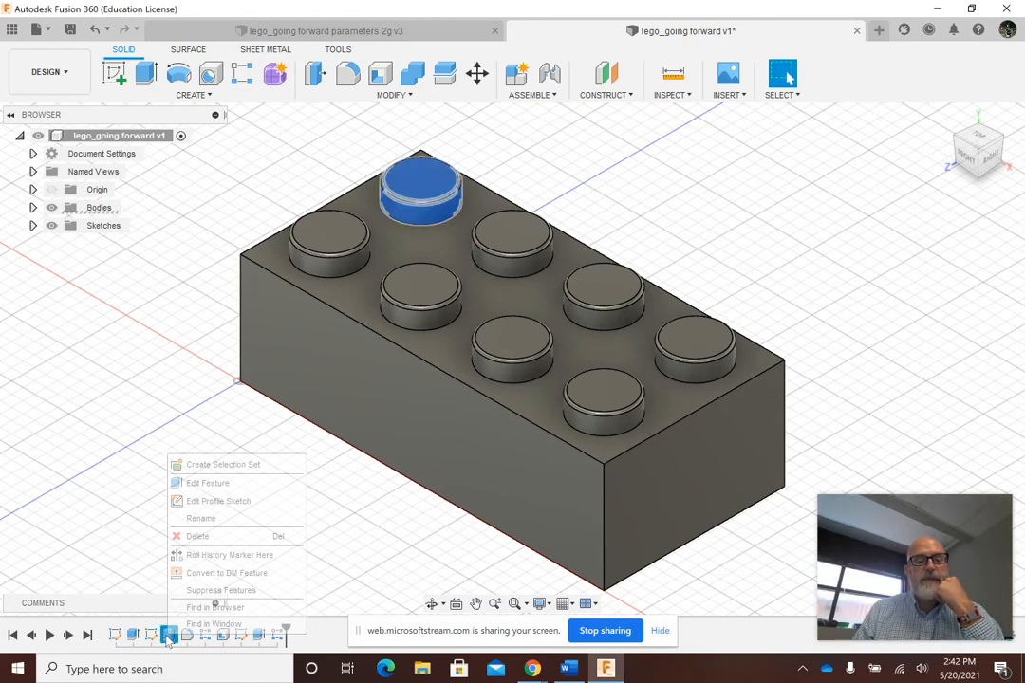
pyautogui.click(227, 483)
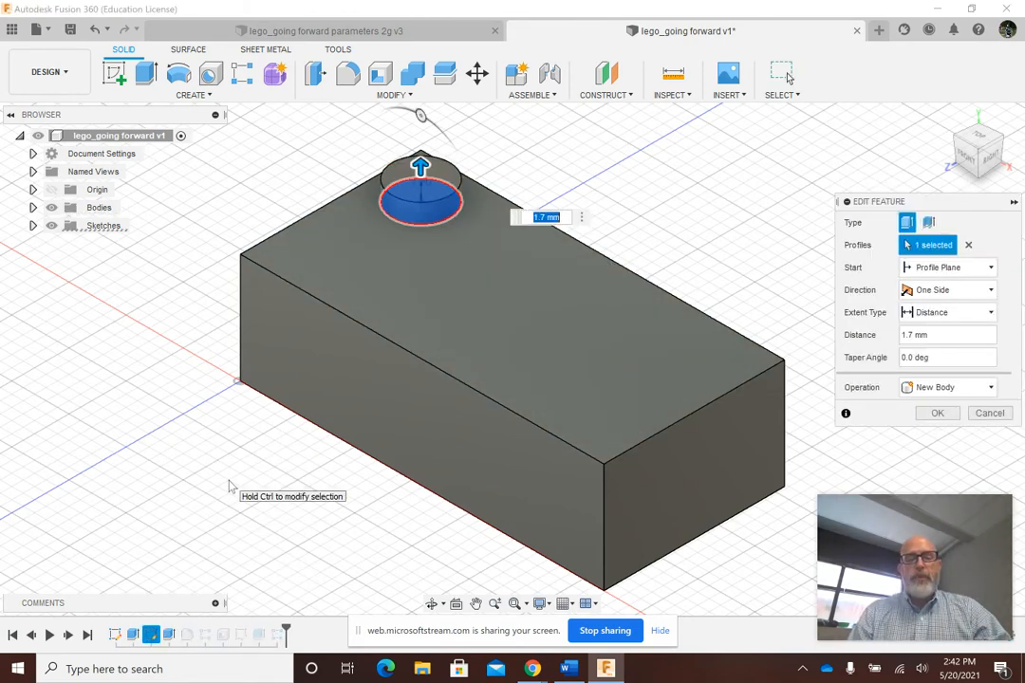
pyautogui.write('tc')
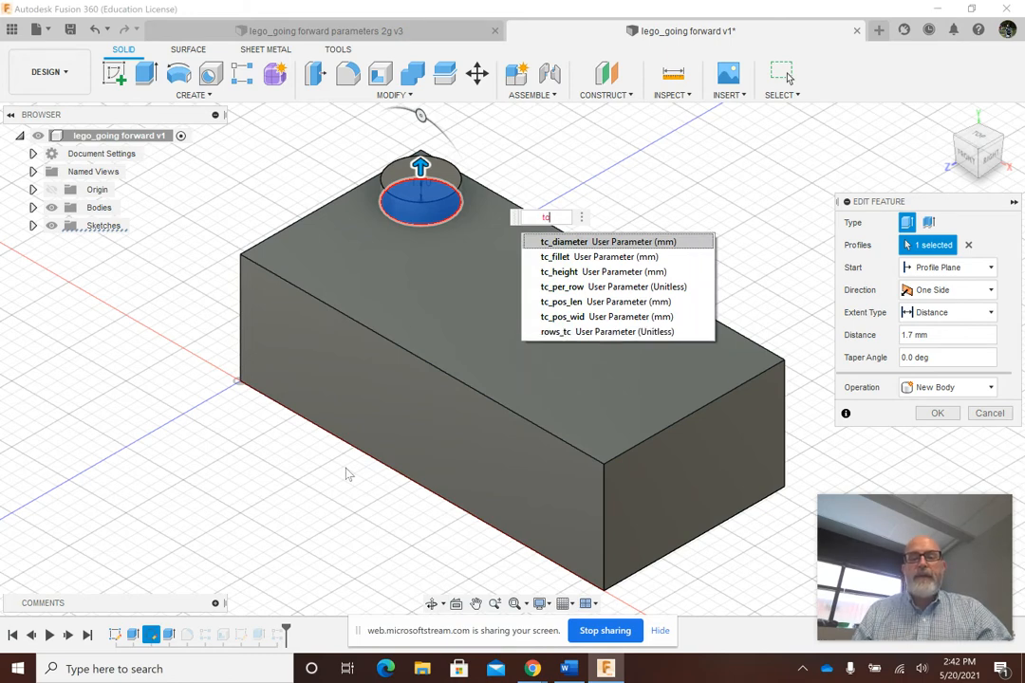
pyautogui.click(582, 276)
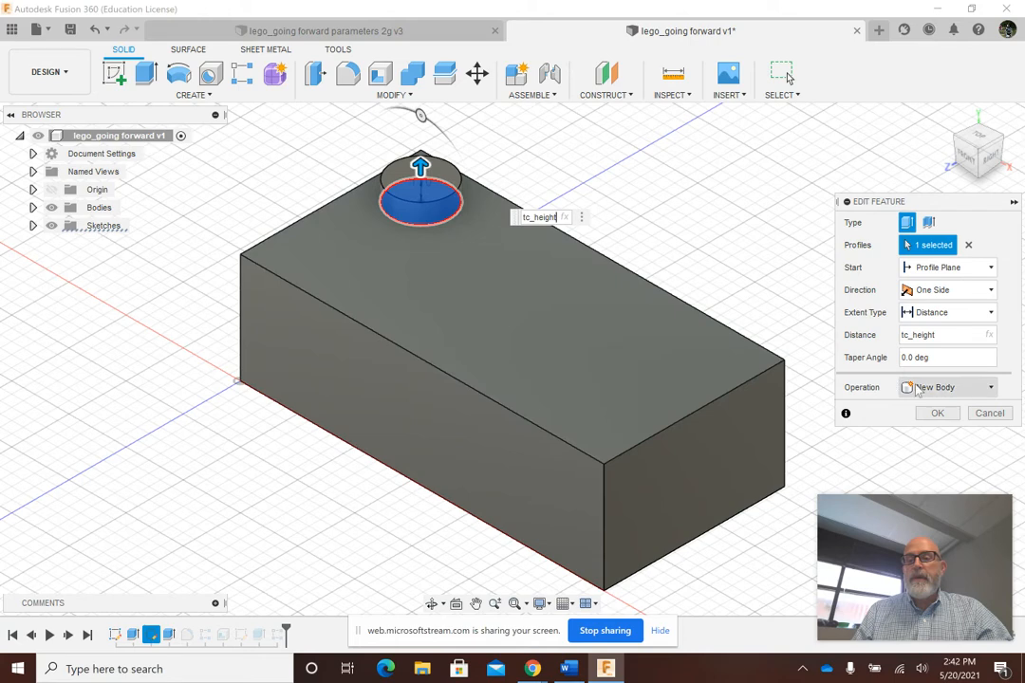
pyautogui.click(938, 415)
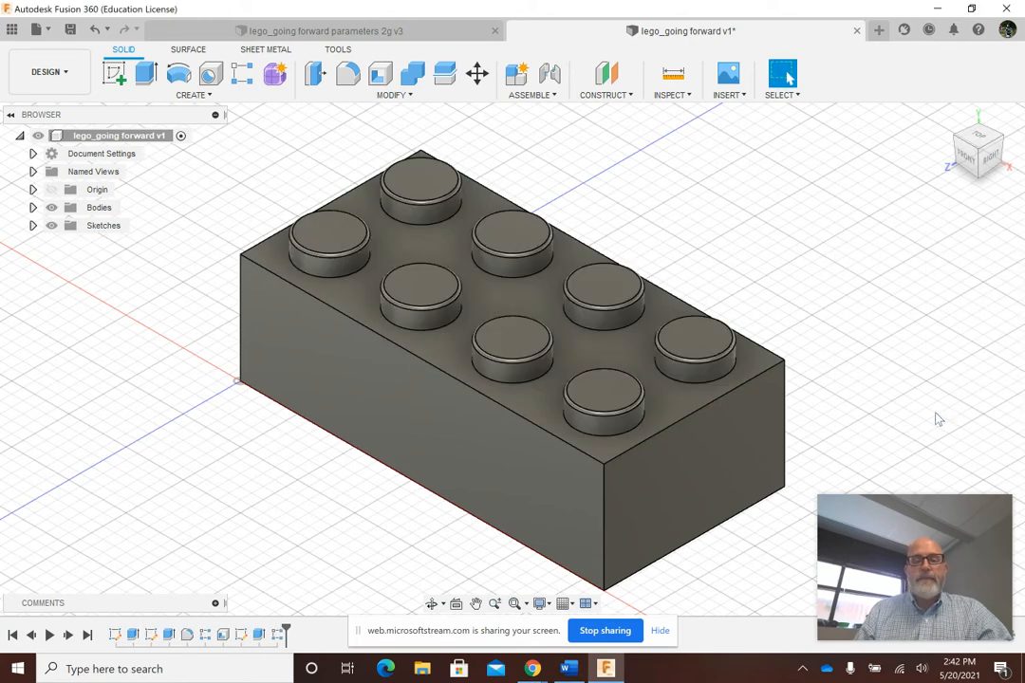
# Edit the fillet on the stud's top edge and set its radius to the user parameter tc_fillet.
pyautogui.rightClick(187, 640)
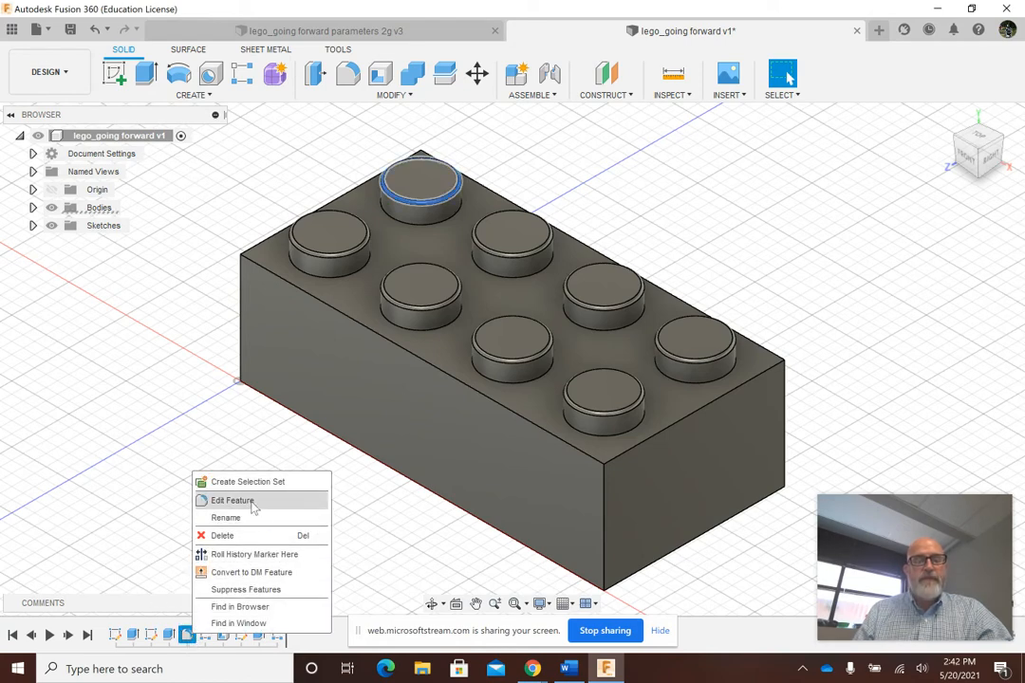
pyautogui.click(233, 501)
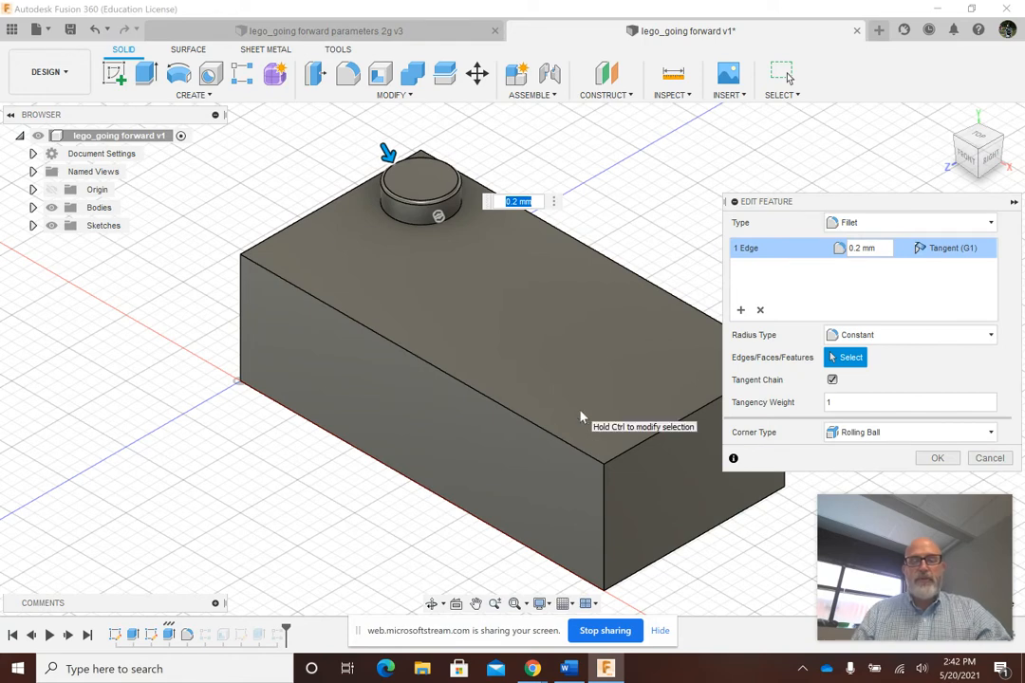
pyautogui.write('tc')
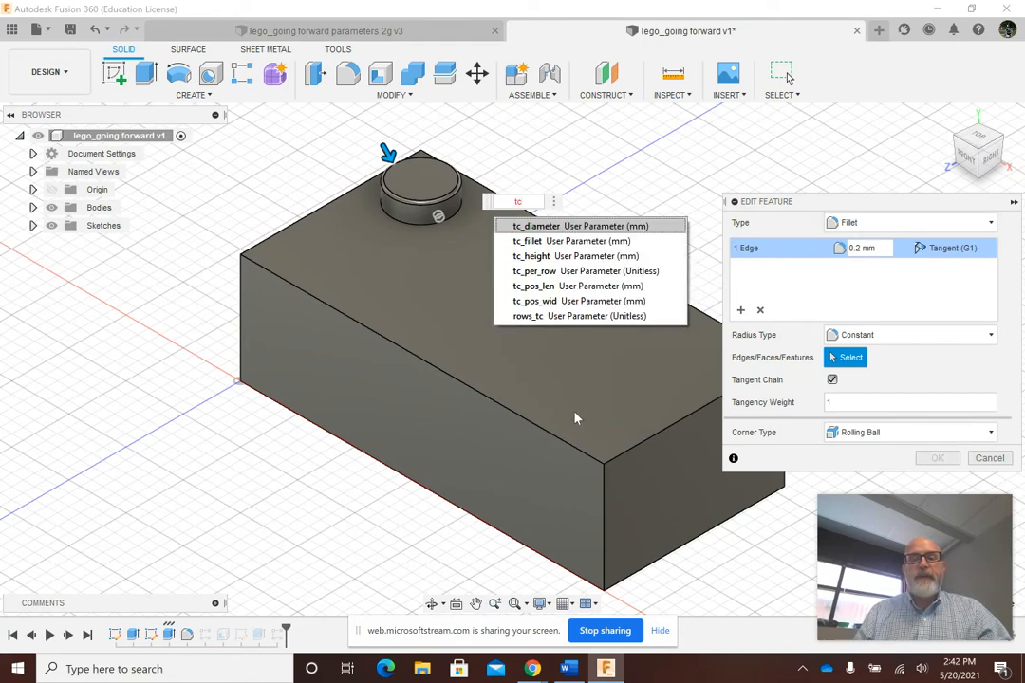
pyautogui.click(546, 241)
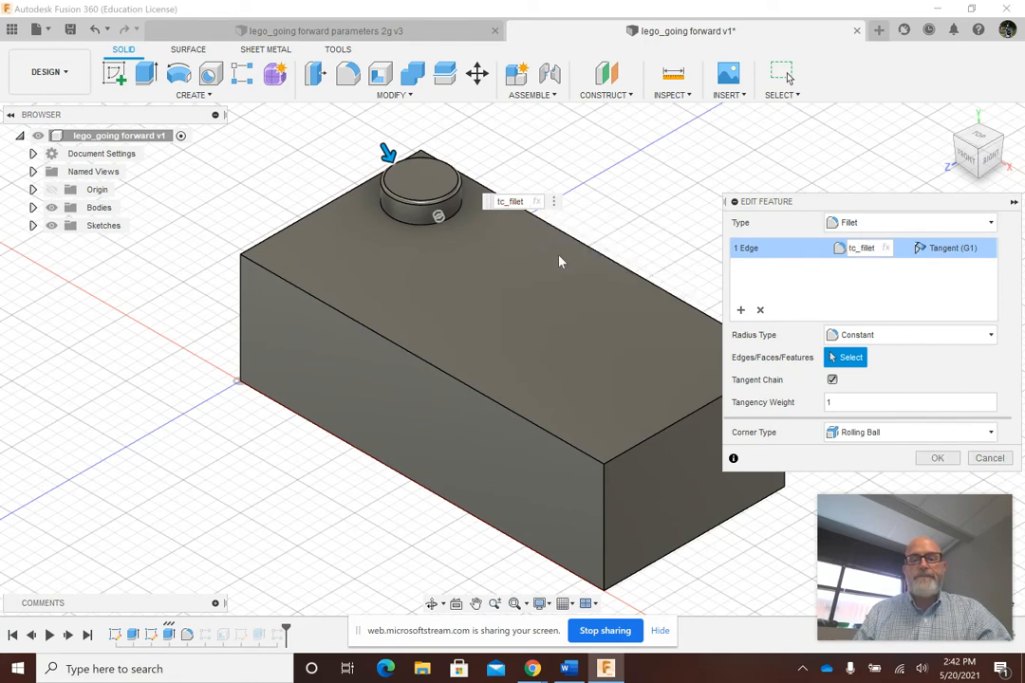
pyautogui.press('Return')
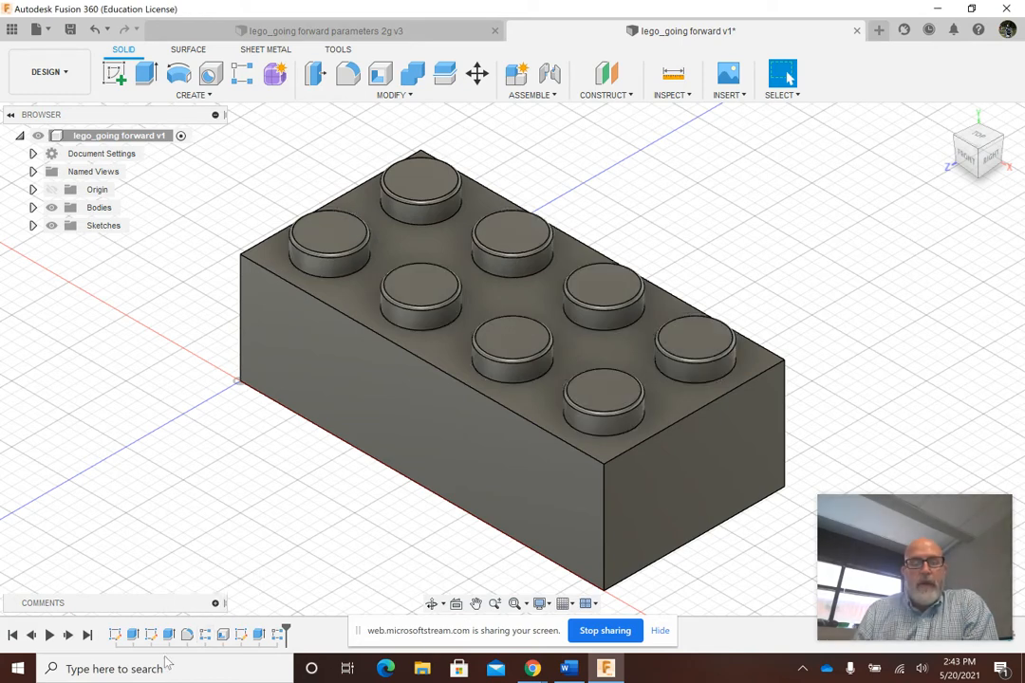
# Edit the stud's rectangular pattern and set the distance along the brick's long edge to (tc_per_row-1)*con_spacing.
pyautogui.rightClick(201, 634)
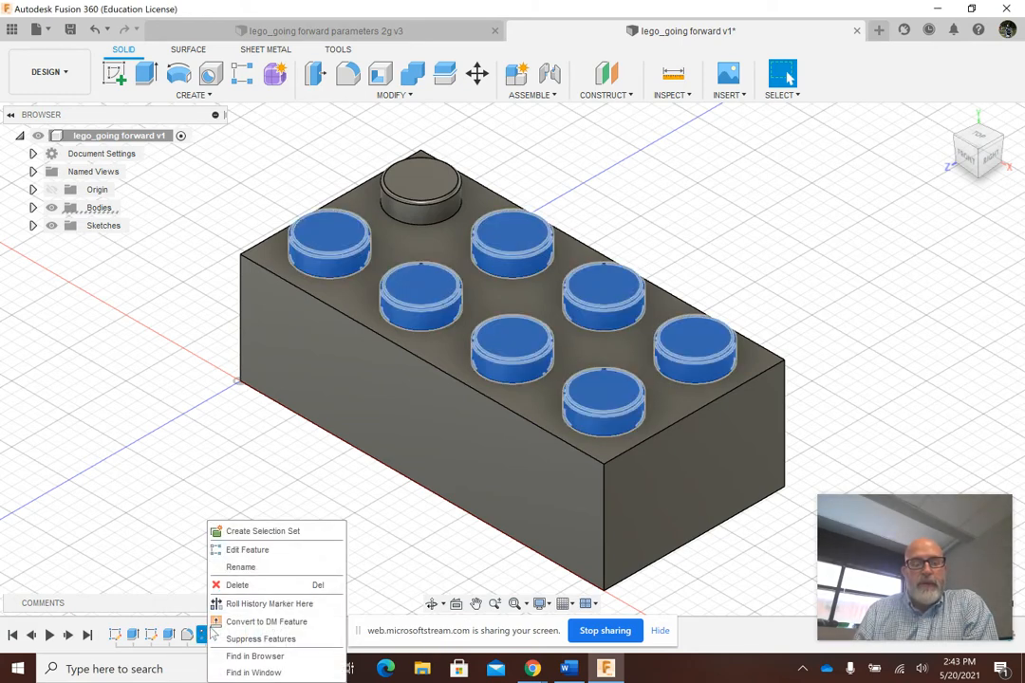
pyautogui.click(247, 549)
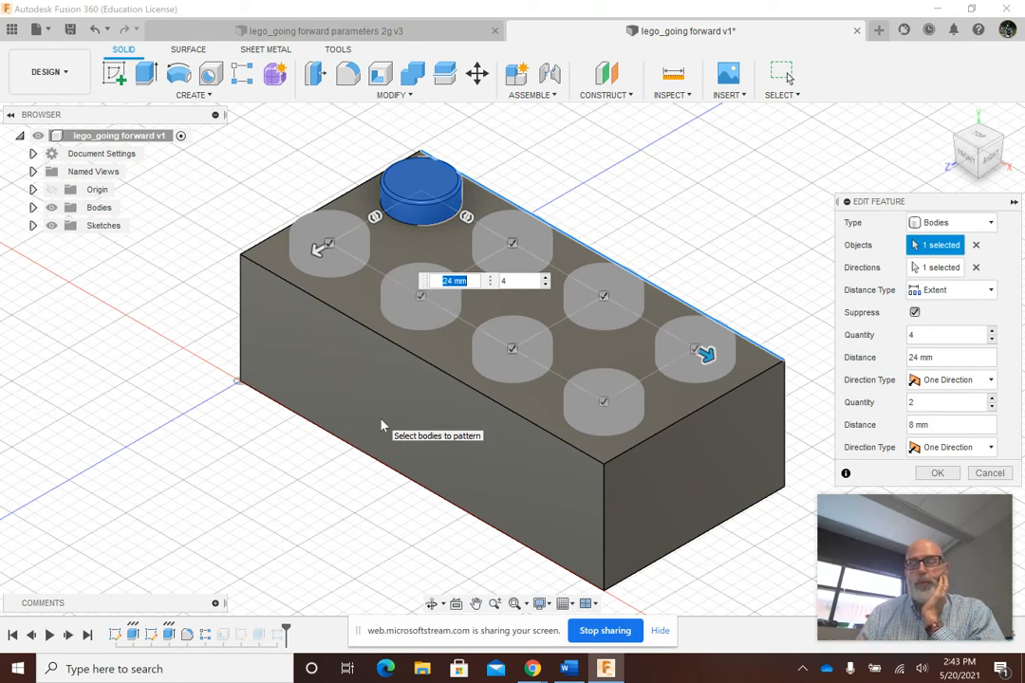
pyautogui.press('Tab')
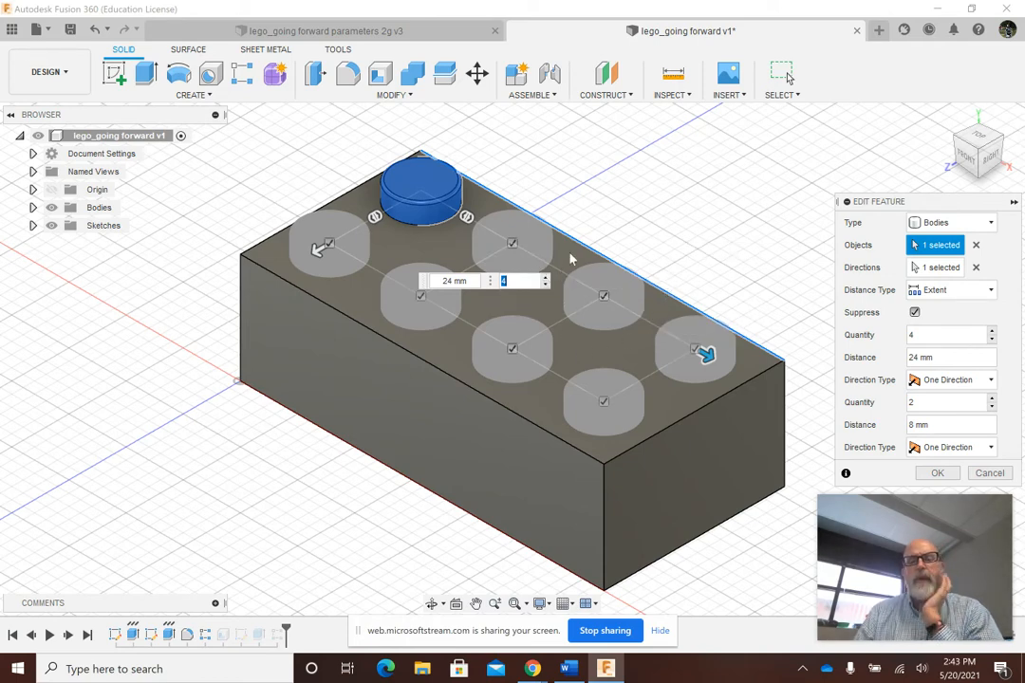
pyautogui.click(453, 281)
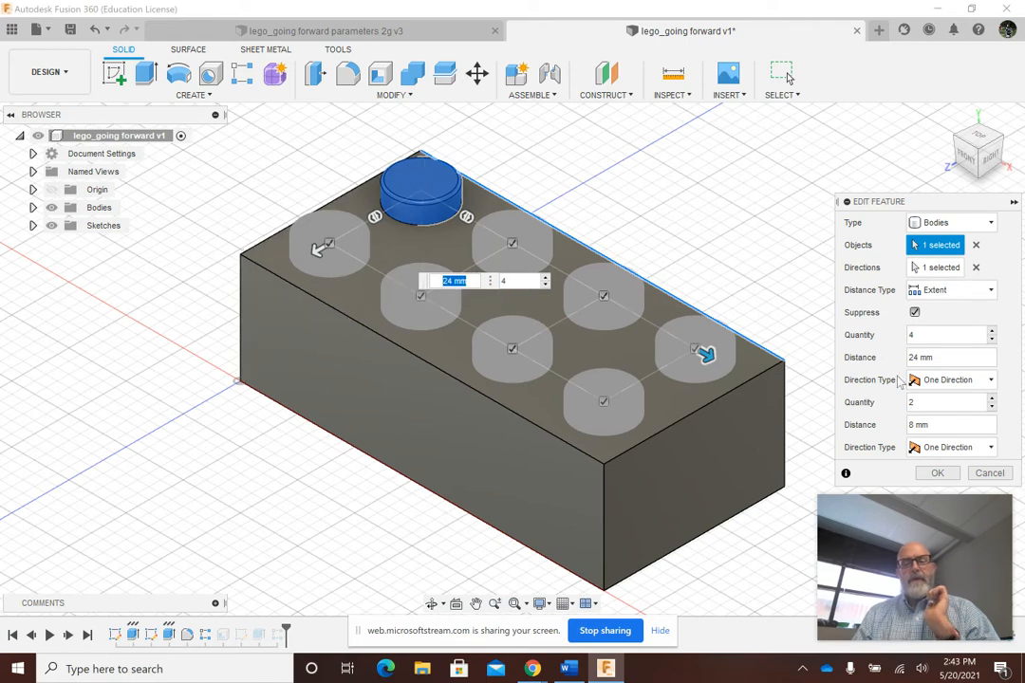
pyautogui.press('BackSpace')
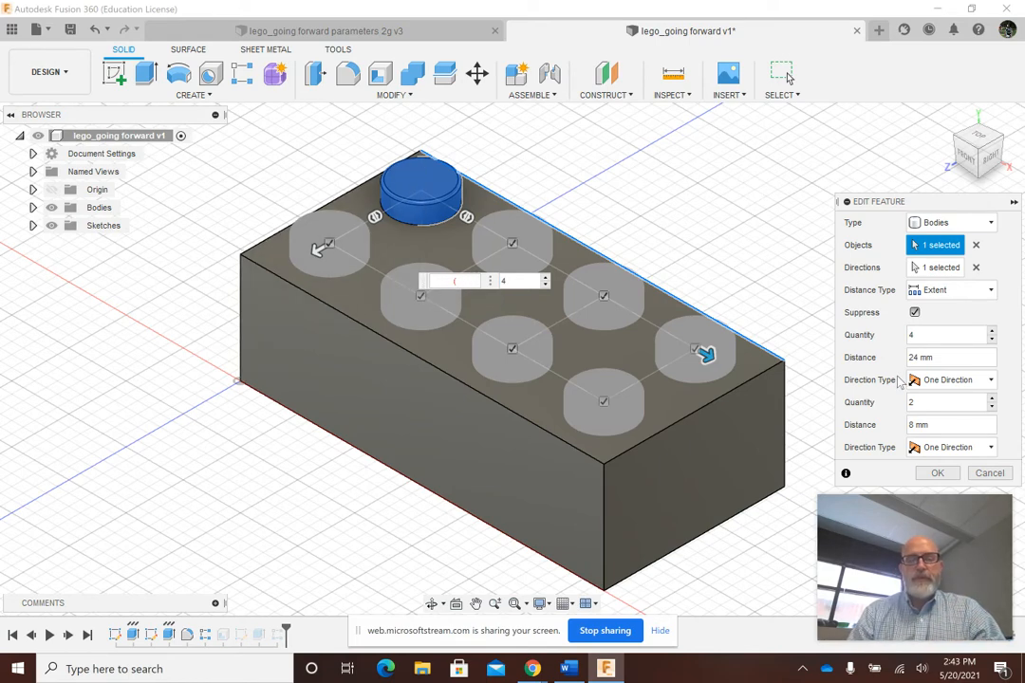
pyautogui.write('(t')
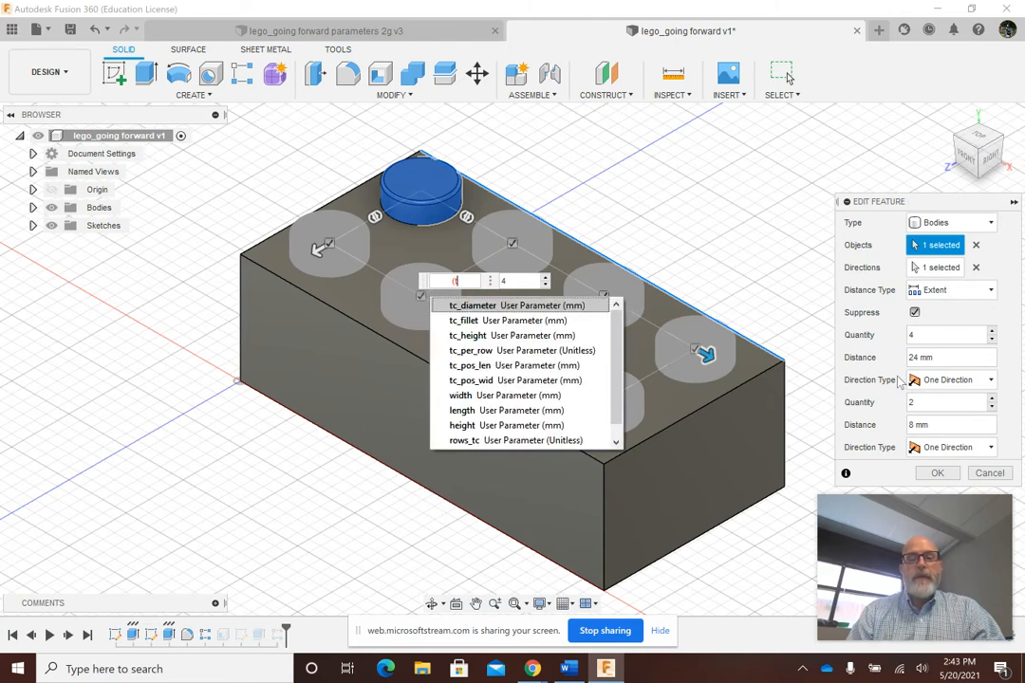
pyautogui.press('BackSpace')
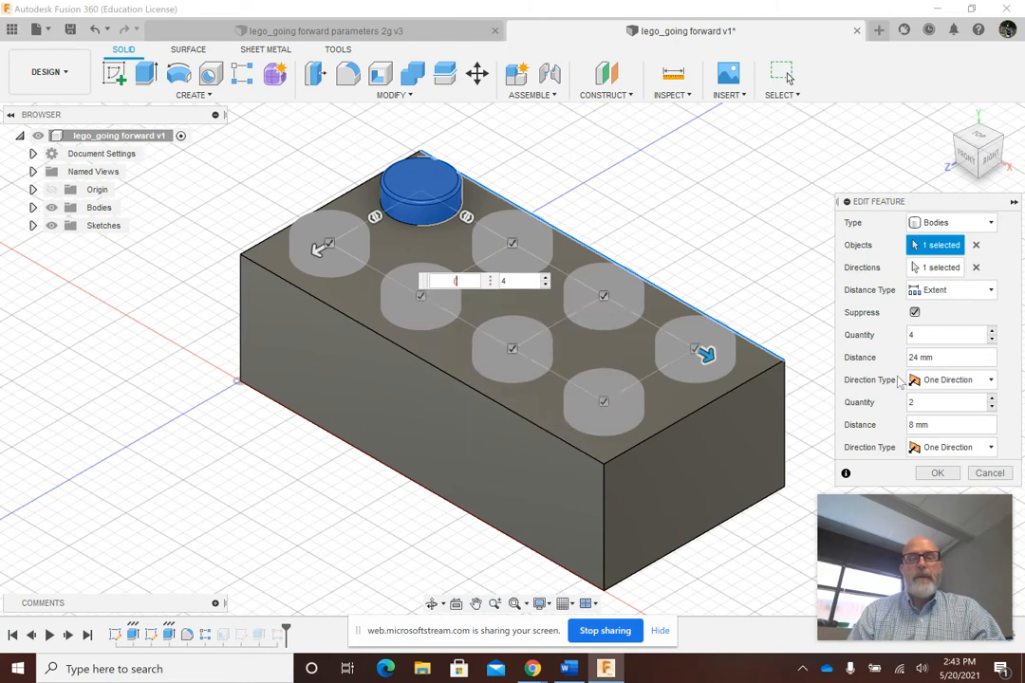
pyautogui.write('t')
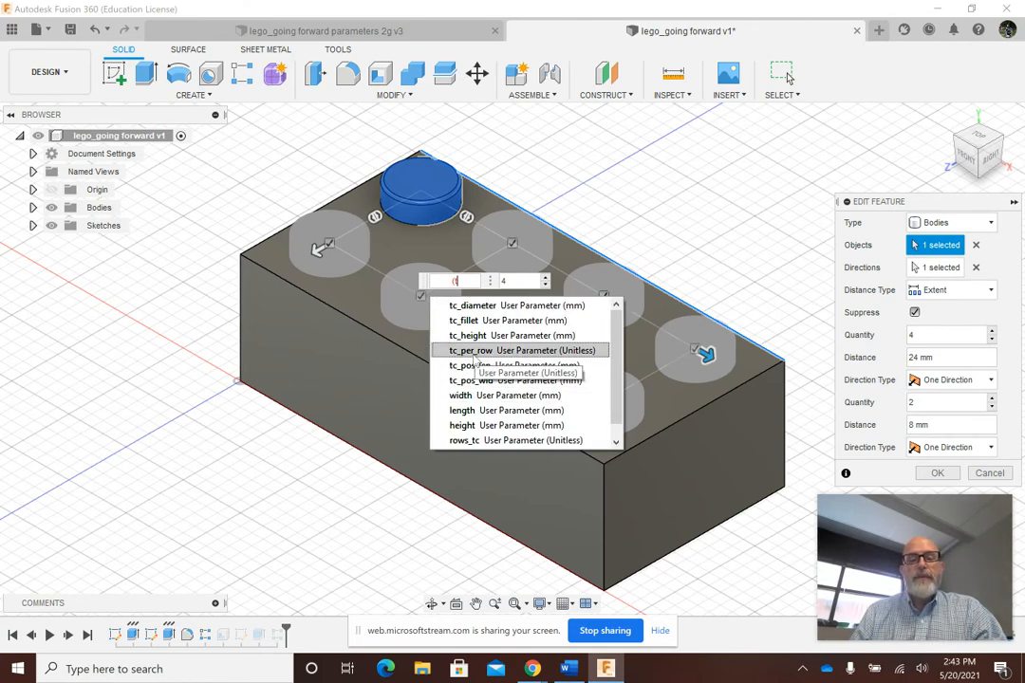
pyautogui.click(475, 353)
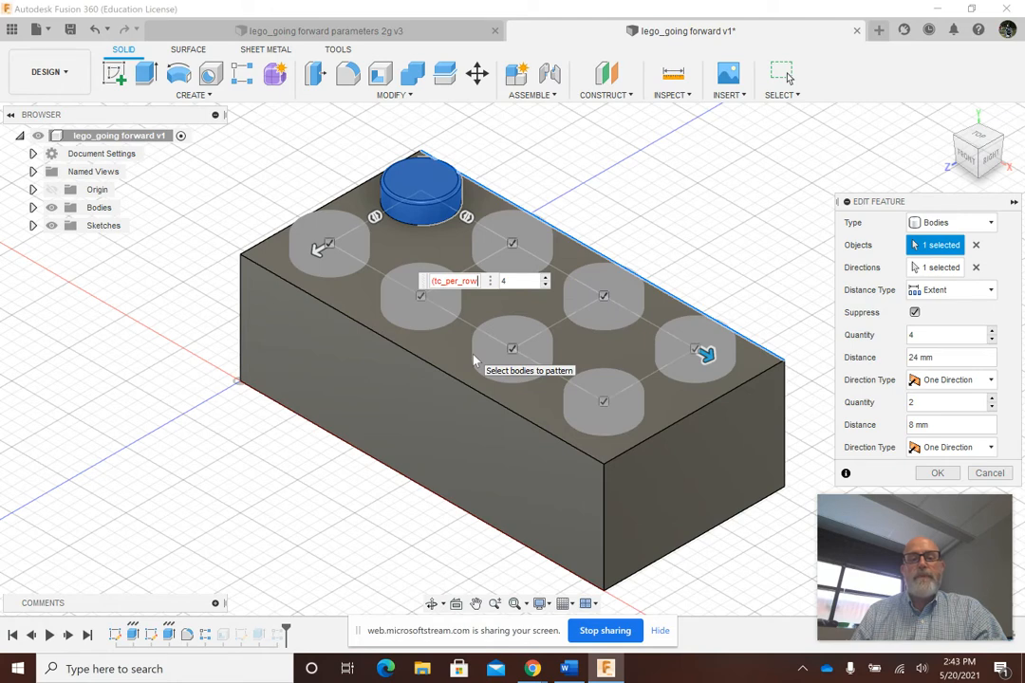
pyautogui.write('-1')
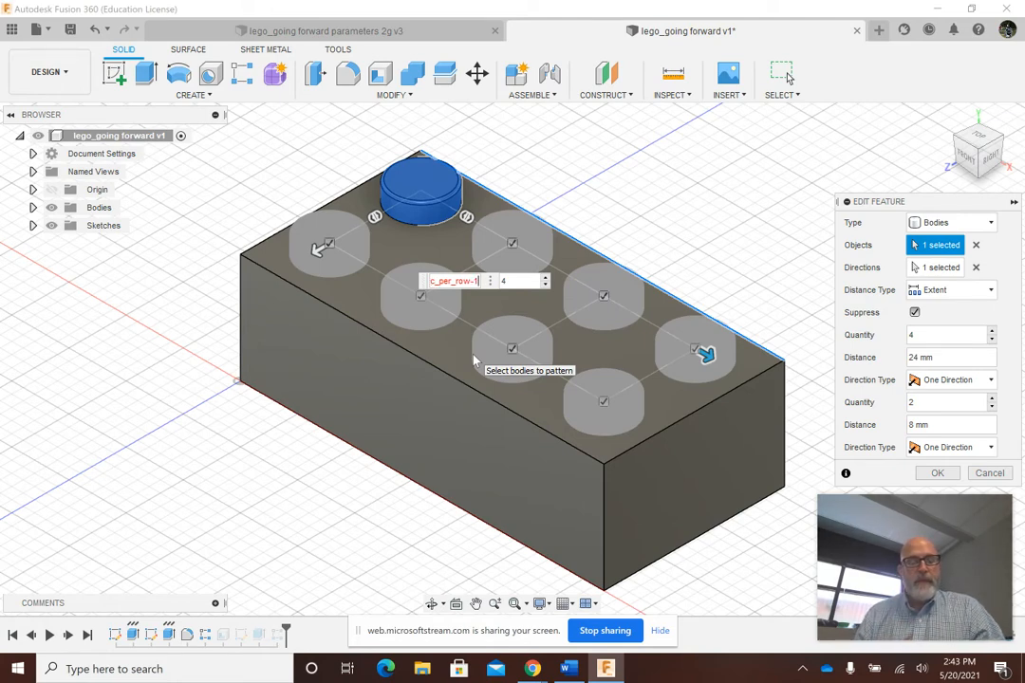
pyautogui.write(')')
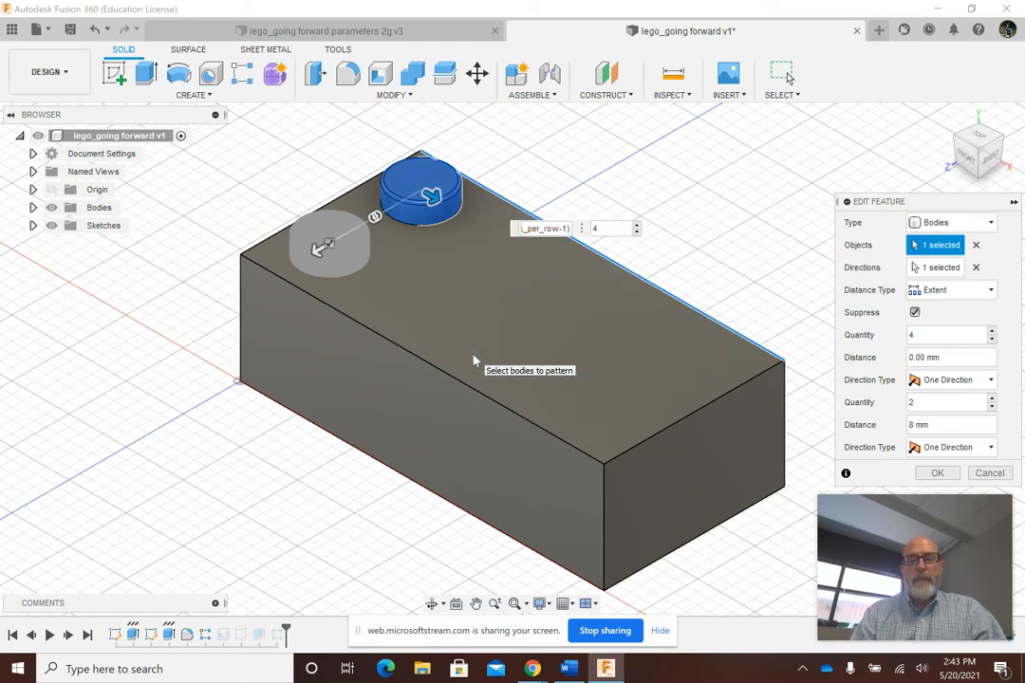
pyautogui.write('*co')
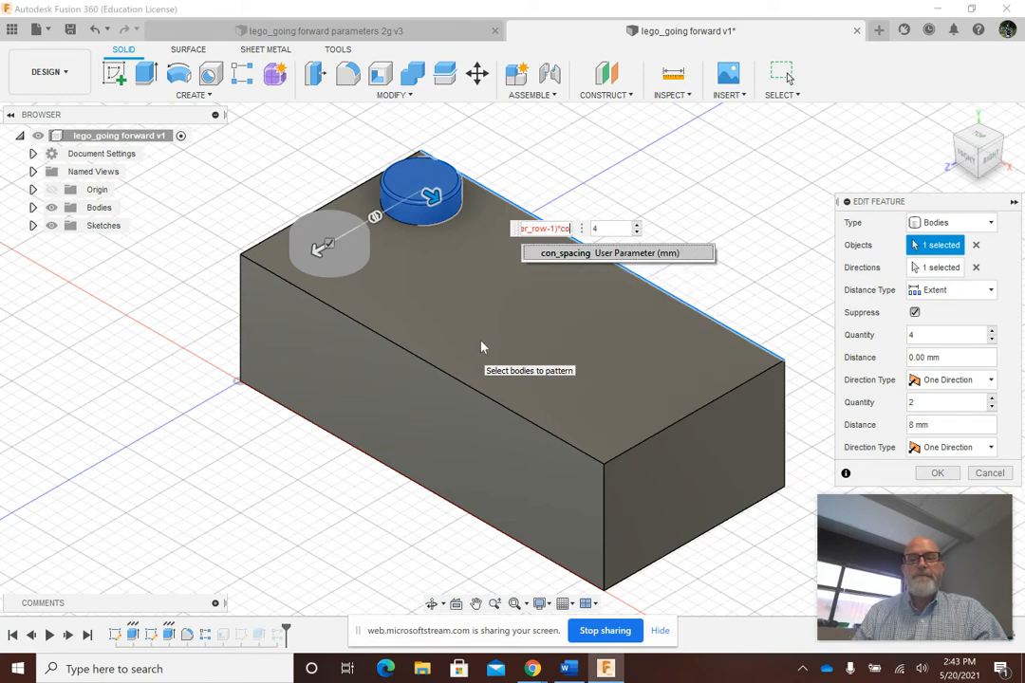
pyautogui.click(572, 254)
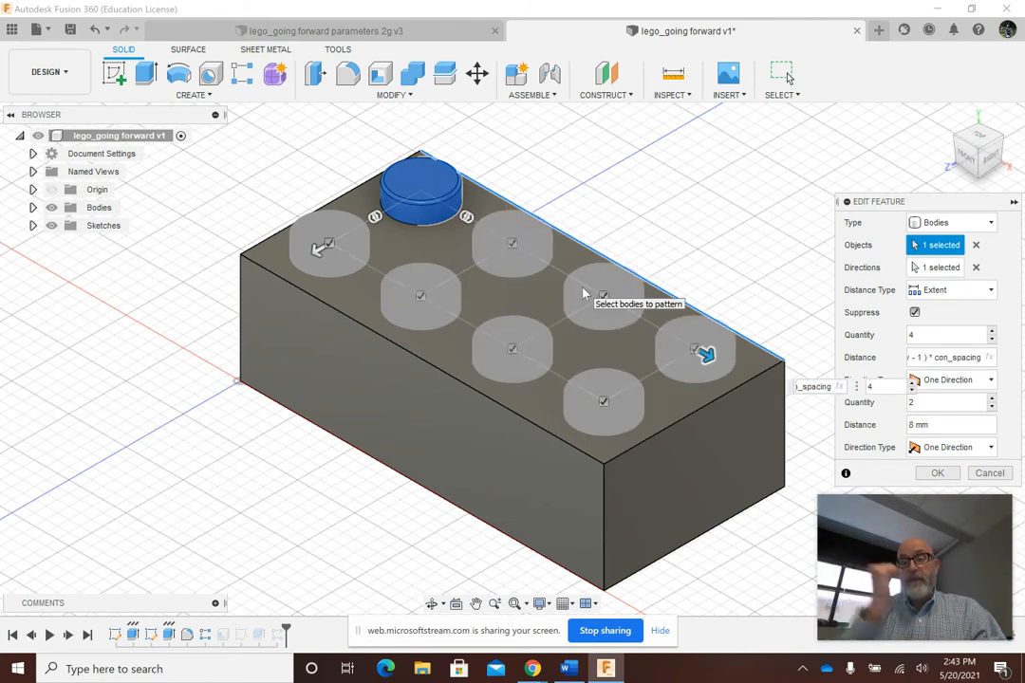
# Set the stud pattern's quantity along the brick's long edge to the user parameter tc_per_row.
pyautogui.press('Tab')
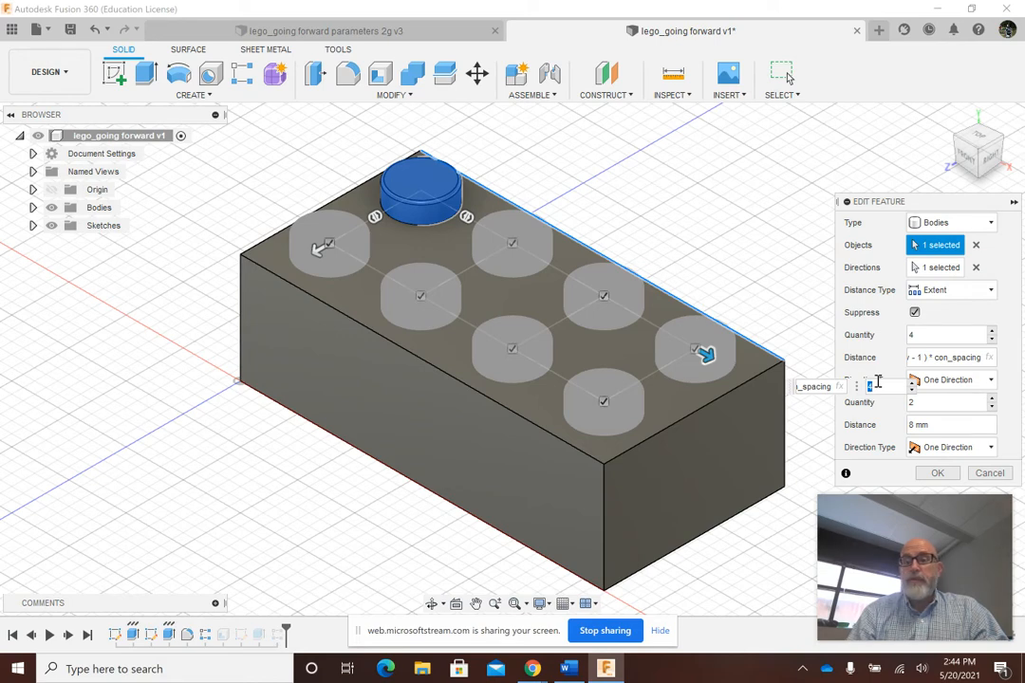
pyautogui.write('tc')
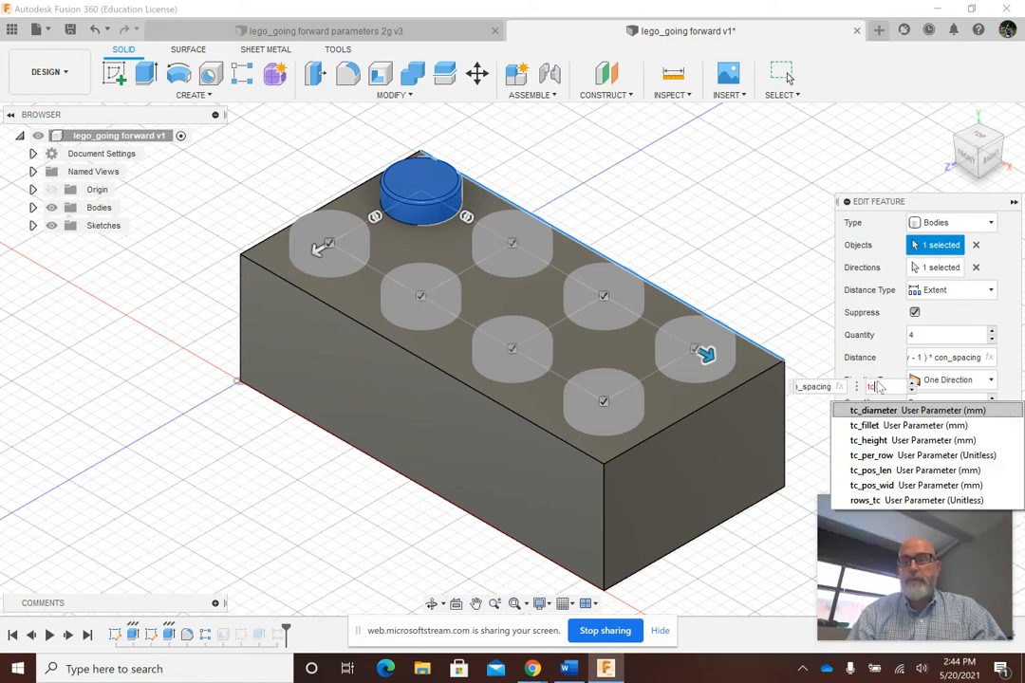
pyautogui.click(937, 455)
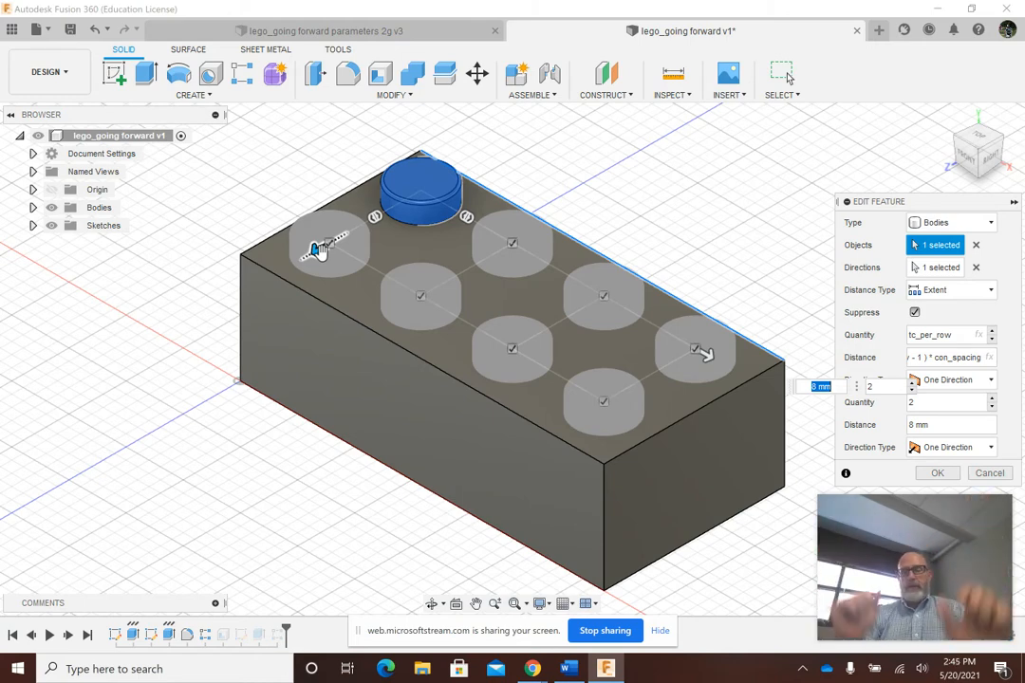
# Set the stud pattern's distance along the brick's short edge to (rows_tc-1)*con_spacing.
pyautogui.write('(')
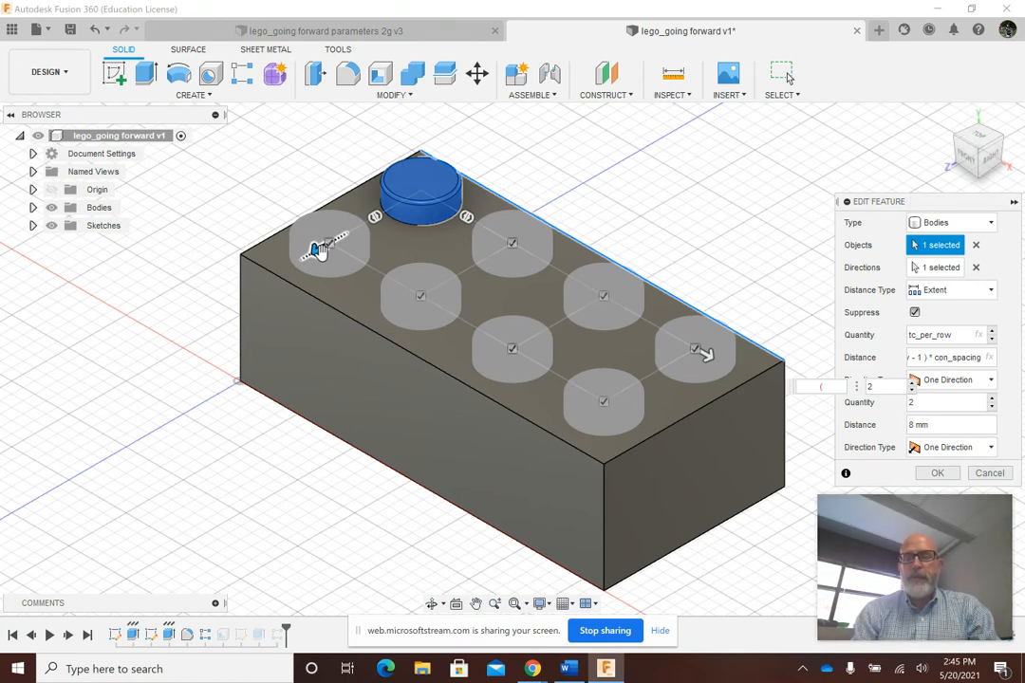
pyautogui.write('row')
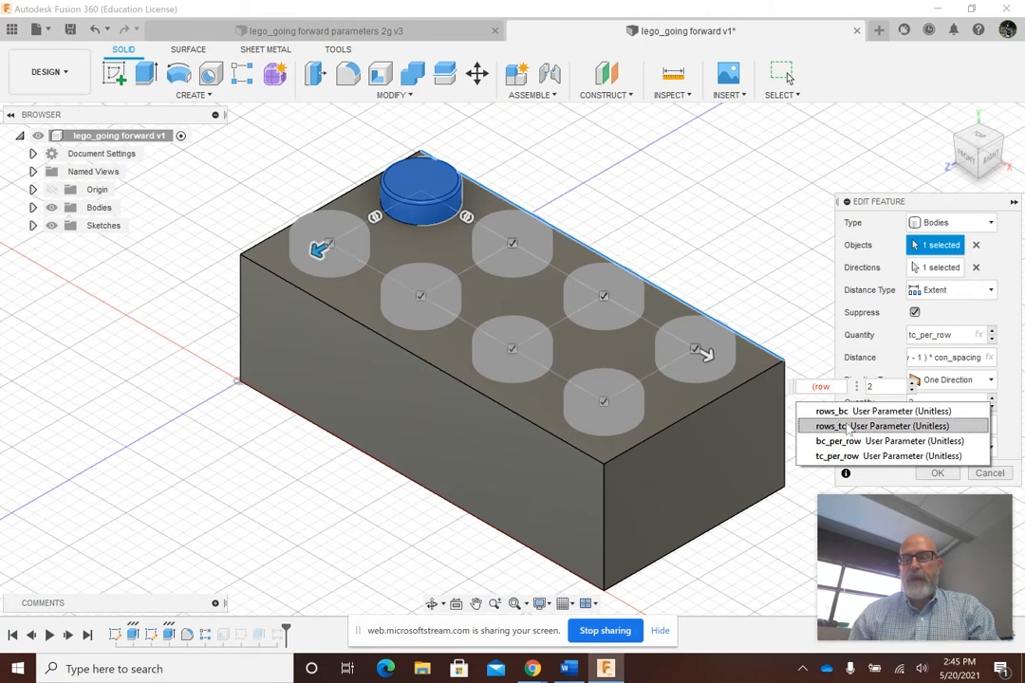
pyautogui.click(847, 428)
pyautogui.write('-1')
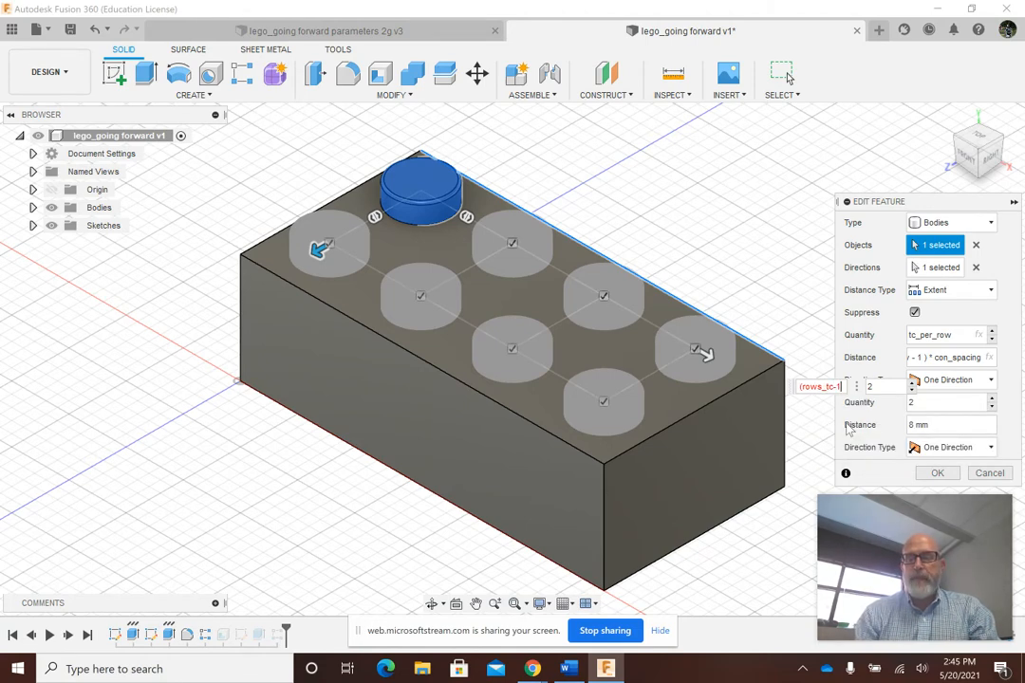
pyautogui.write(')*')
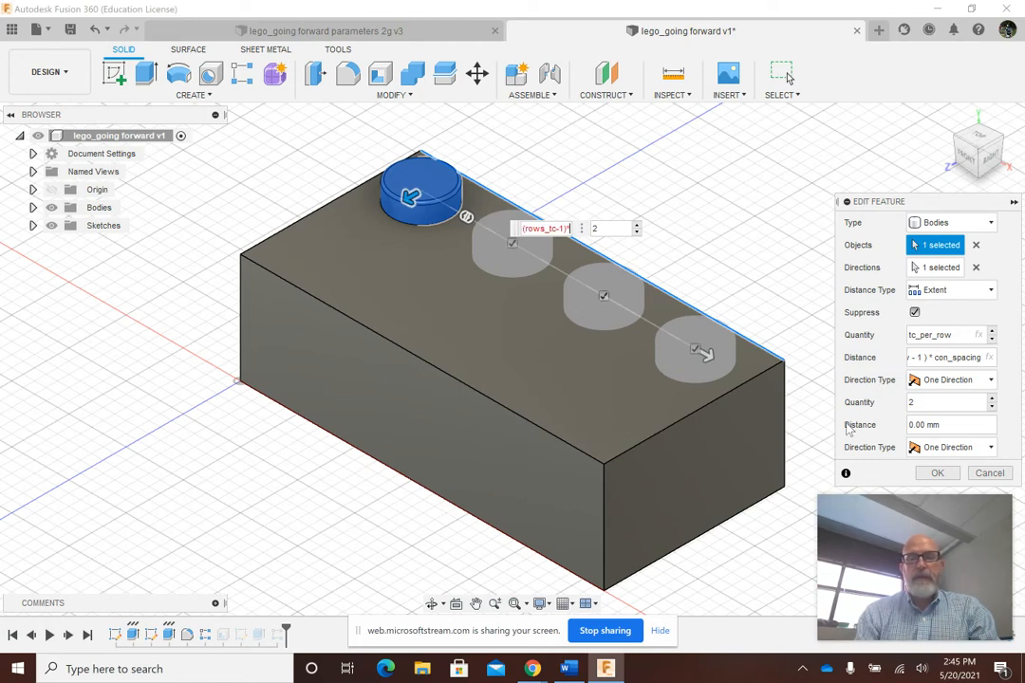
pyautogui.write('con')
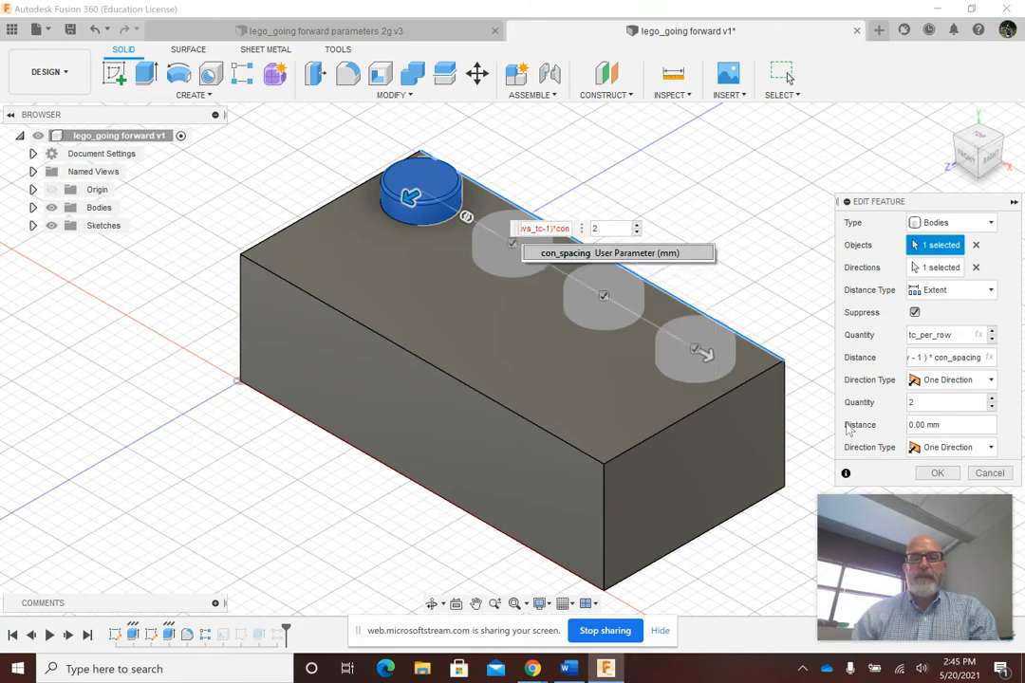
pyautogui.click(631, 256)
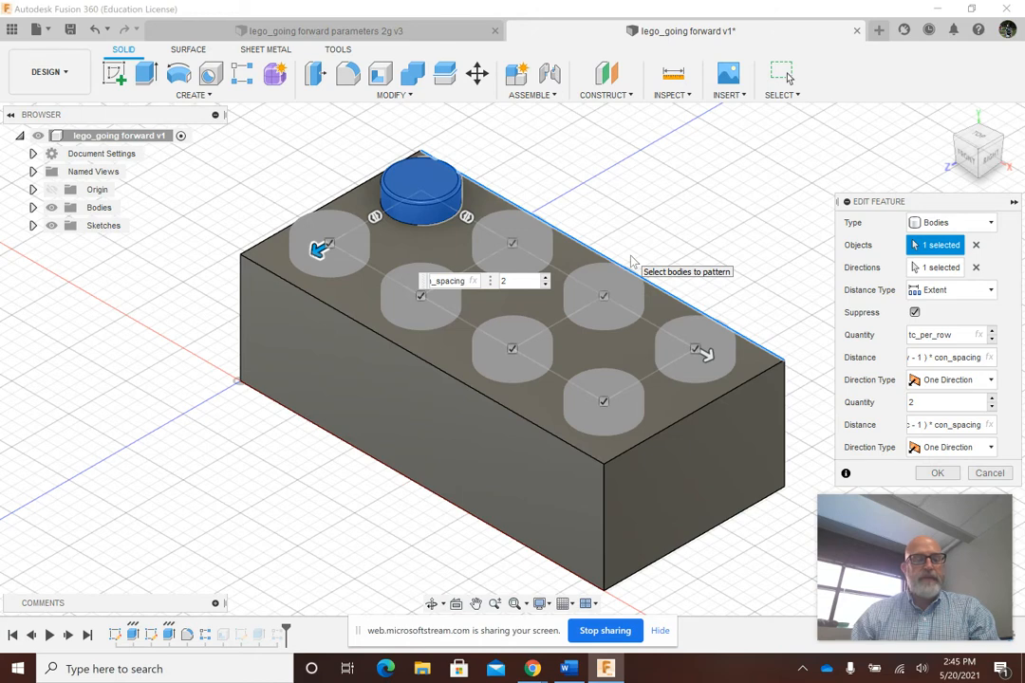
# Set the stud pattern's quantity along the brick's short edge to the user parameter rows_tc and accept the pattern edit.
pyautogui.press('Tab')
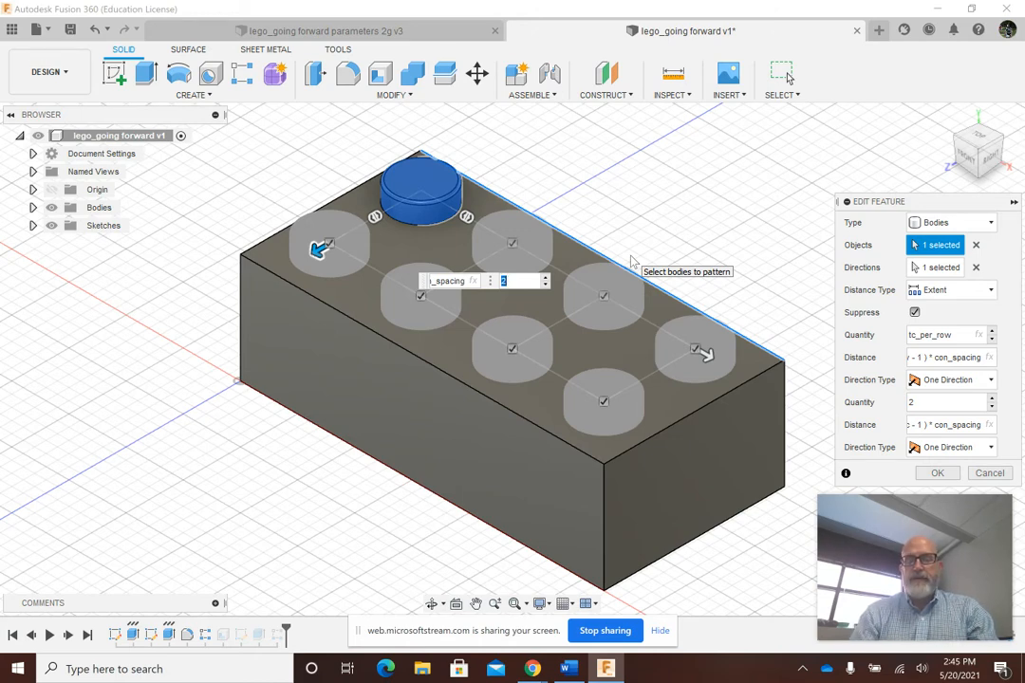
pyautogui.write('ro')
pyautogui.press('Down')
pyautogui.press('Return')
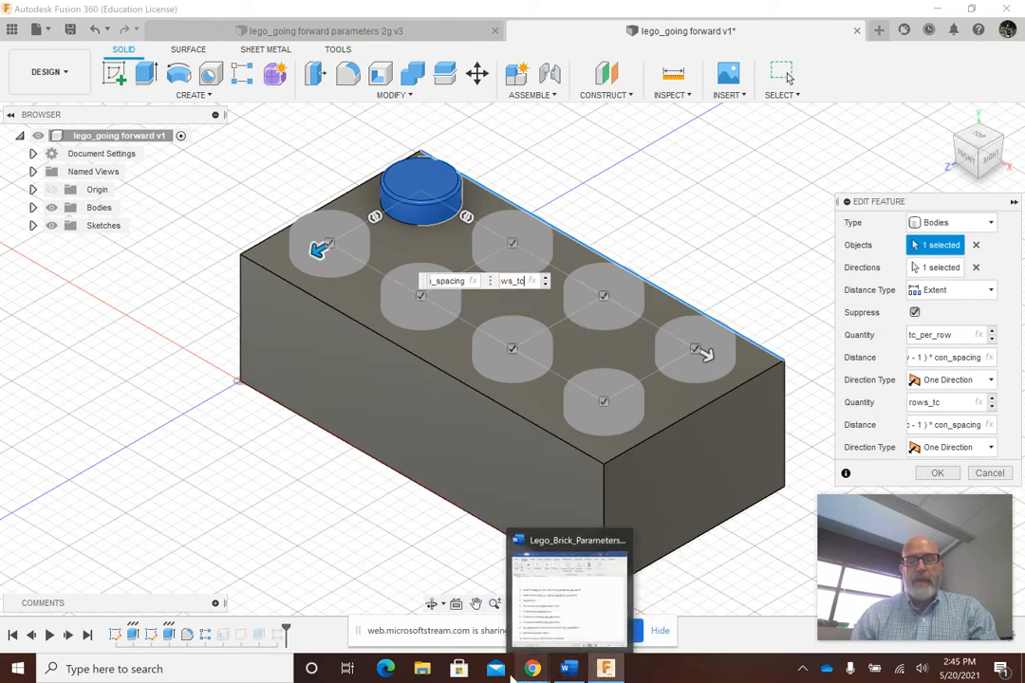
pyautogui.moveTo(528, 670)
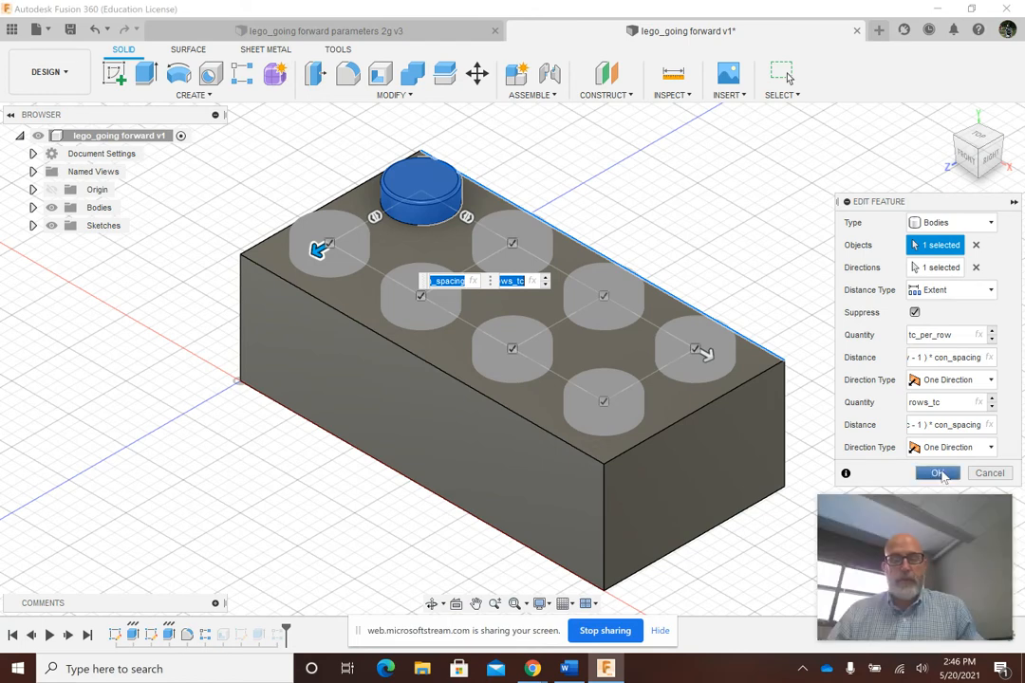
pyautogui.click(938, 474)
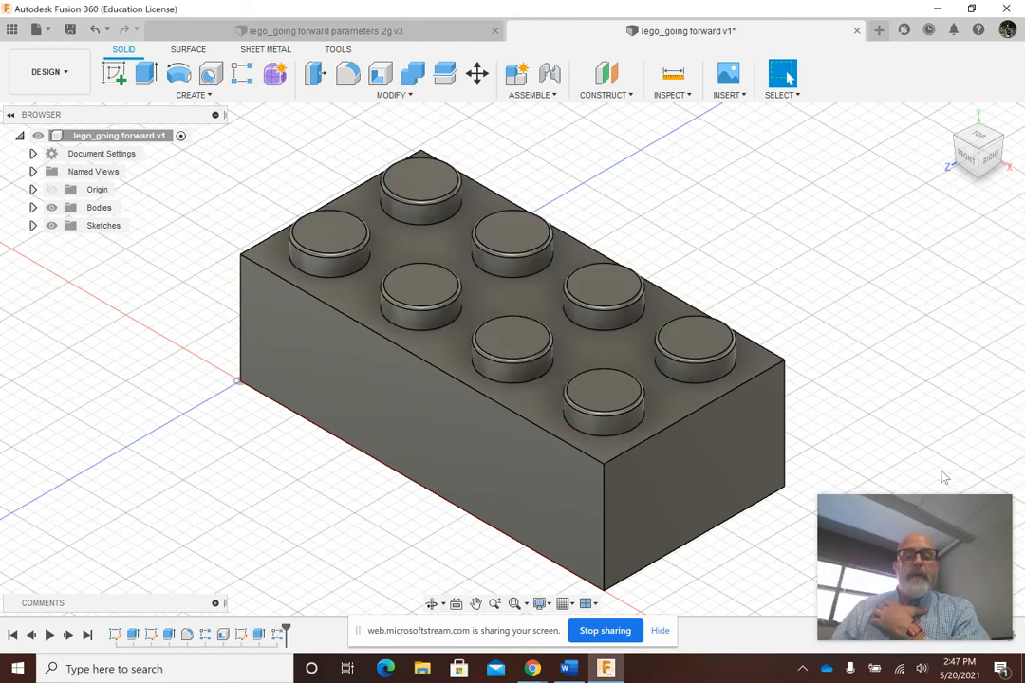
# Edit the brick's shell feature and set its inside thickness to the user parameter wall.
pyautogui.rightClick(225, 636)
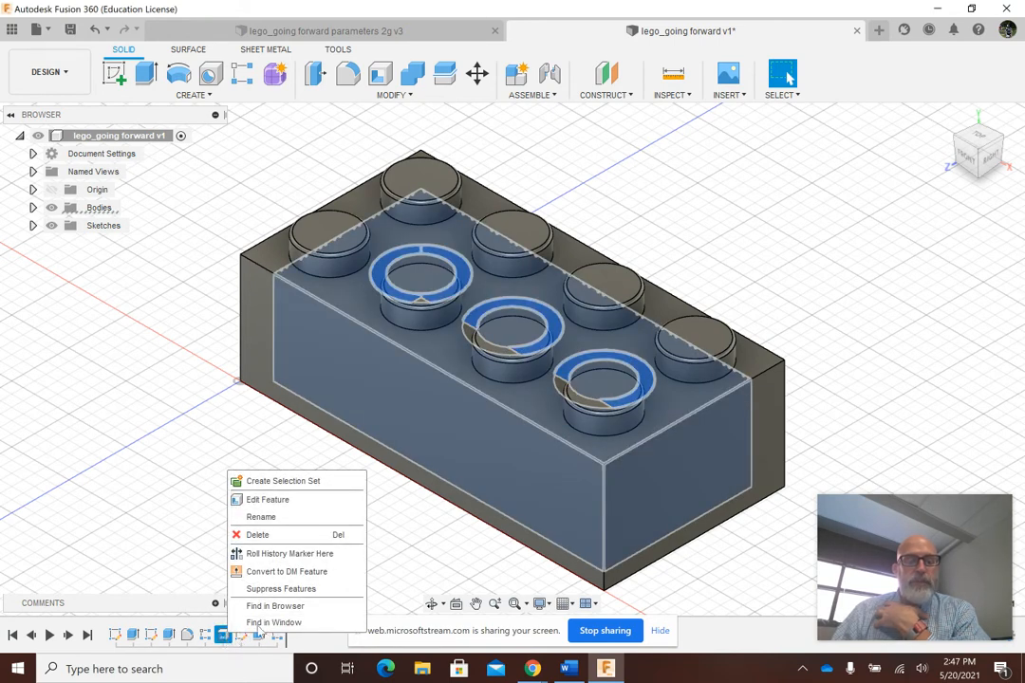
pyautogui.click(268, 500)
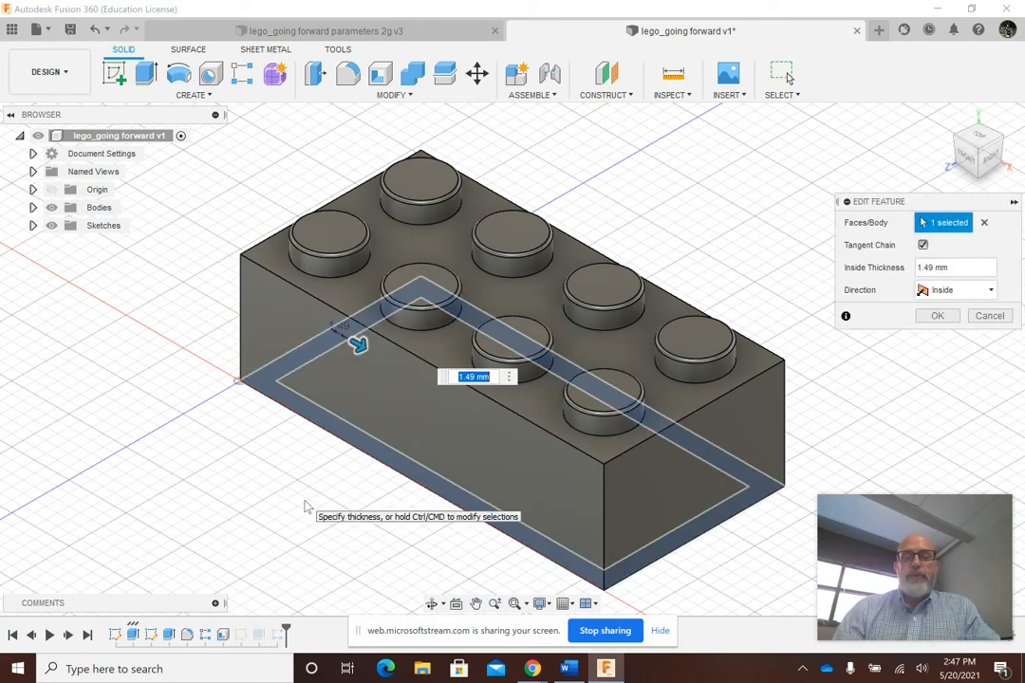
pyautogui.write('w')
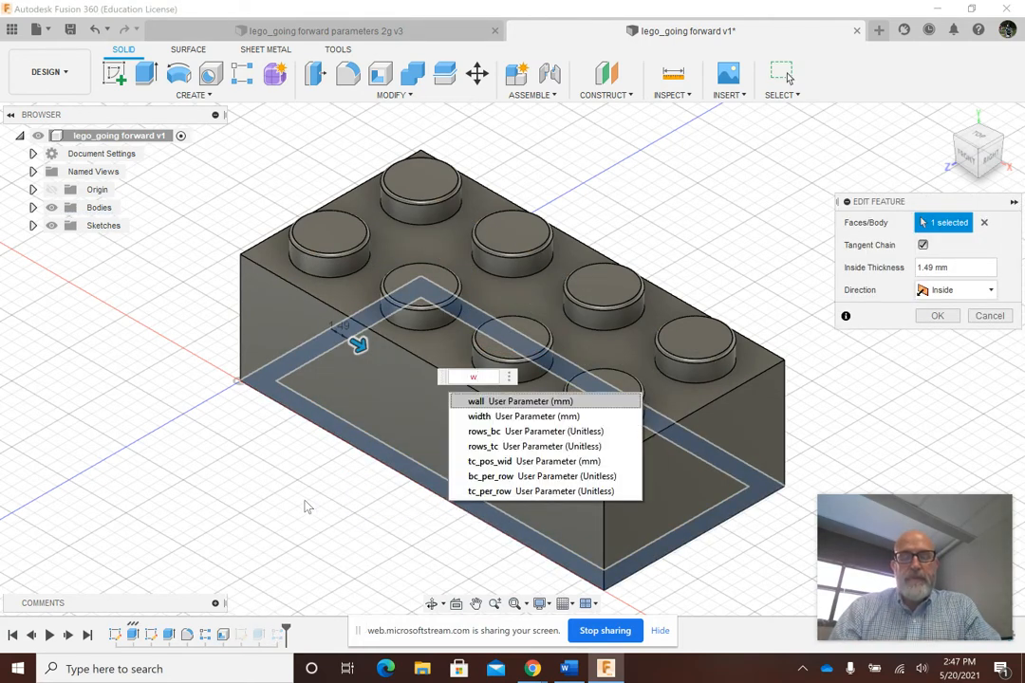
pyautogui.write('all')
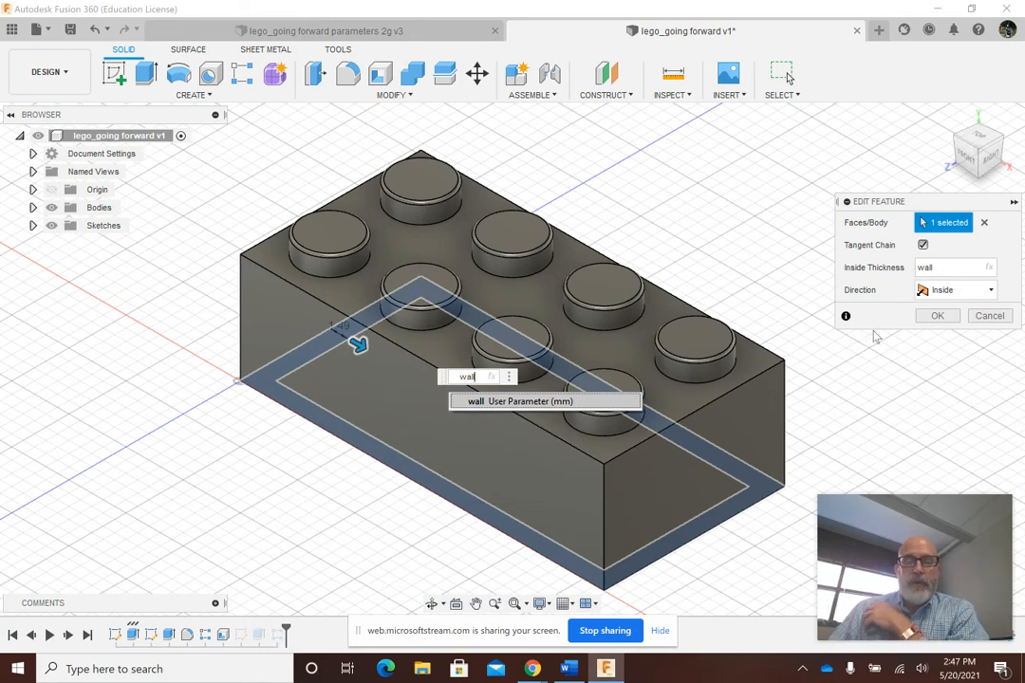
pyautogui.press('Return')
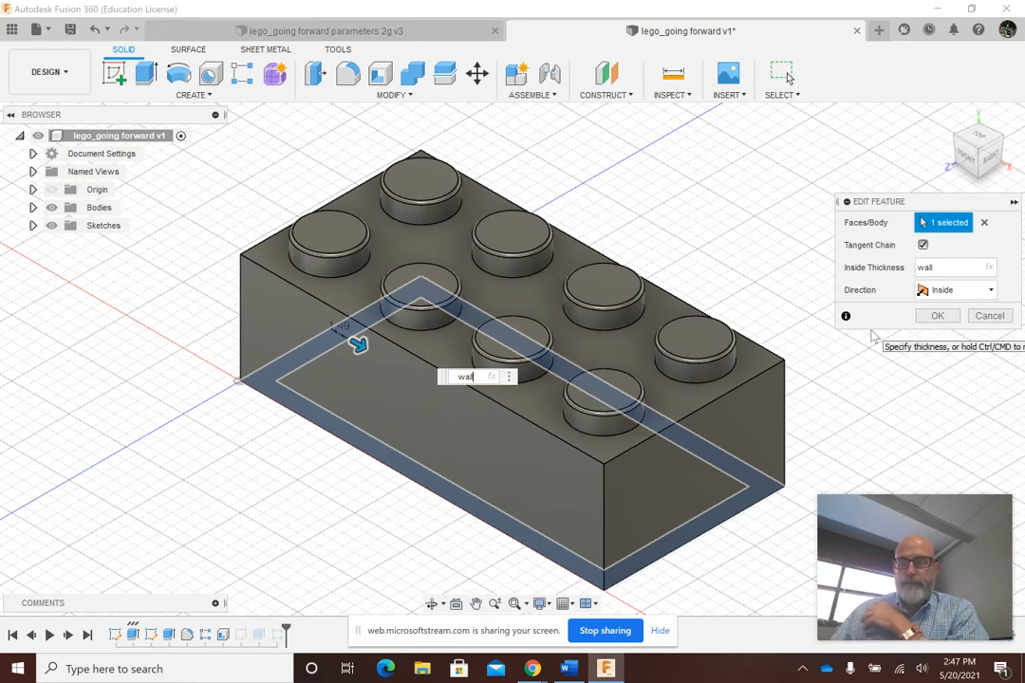
pyautogui.click(938, 316)
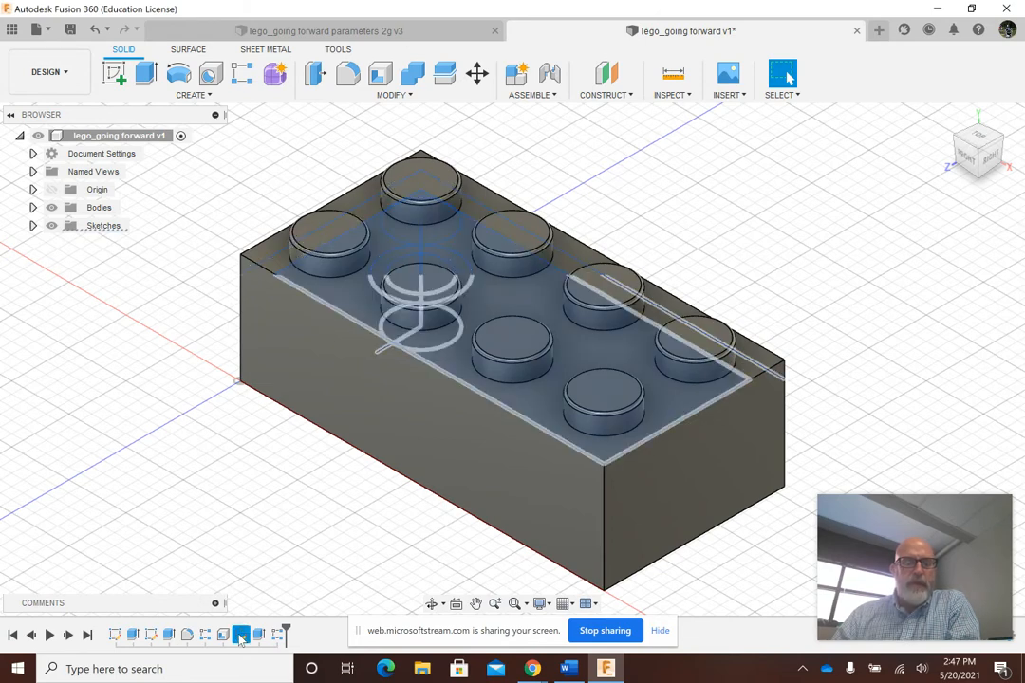
# Edit the underside tube sketch, view it from below and set the upper construction circle's diameter to the user parameter tc_diameter.
pyautogui.rightClick(241, 636)
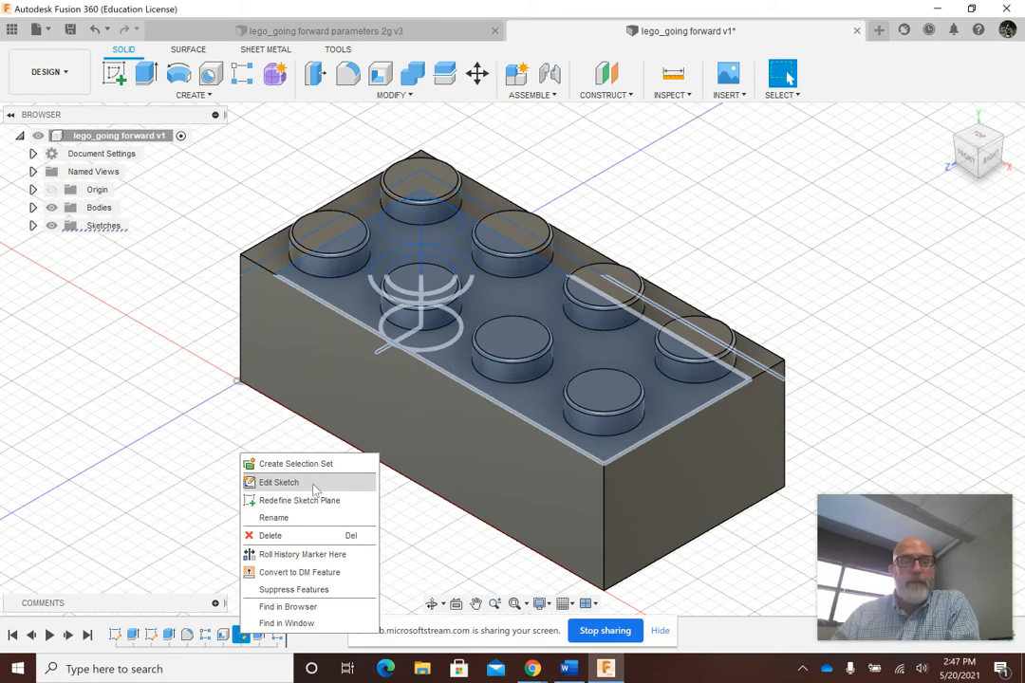
pyautogui.click(278, 482)
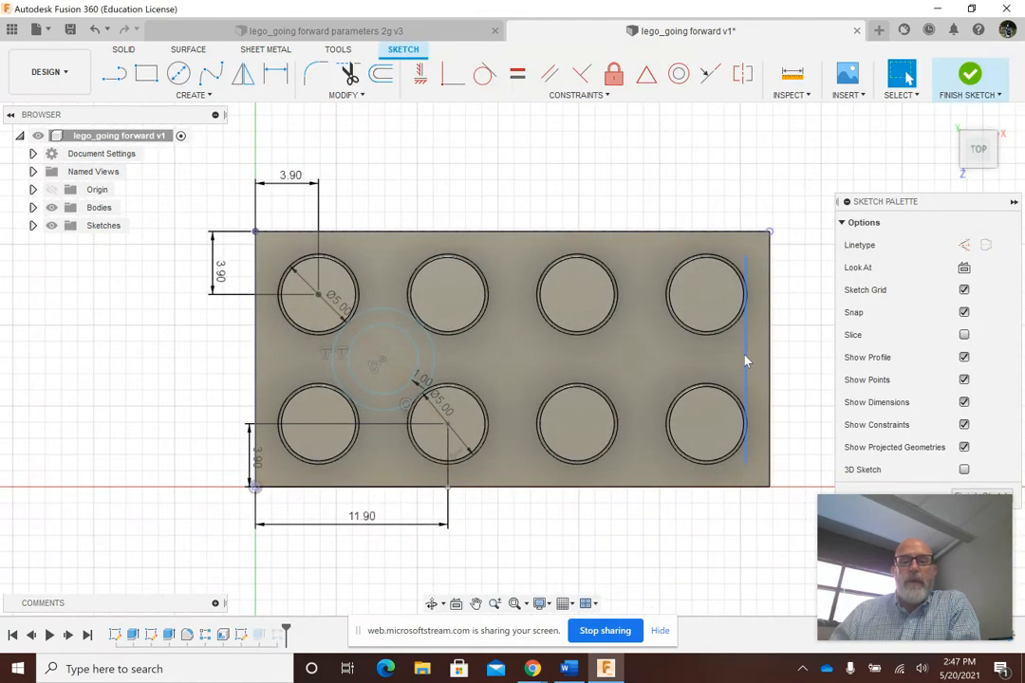
pyautogui.moveTo(981, 154); pyautogui.dragTo(990, 177)
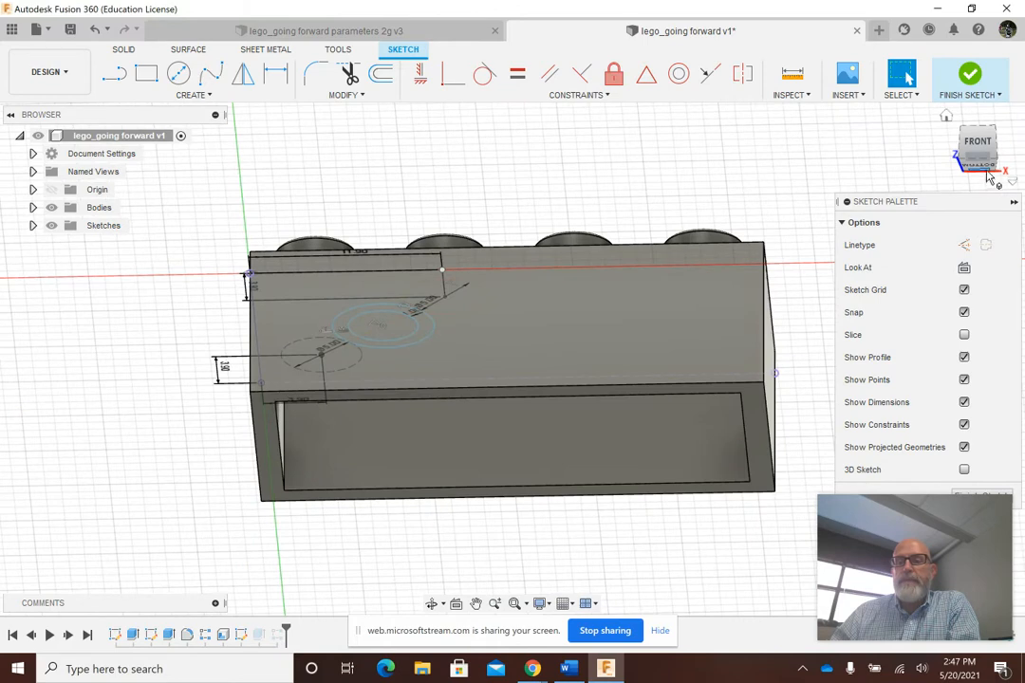
pyautogui.click(988, 172)
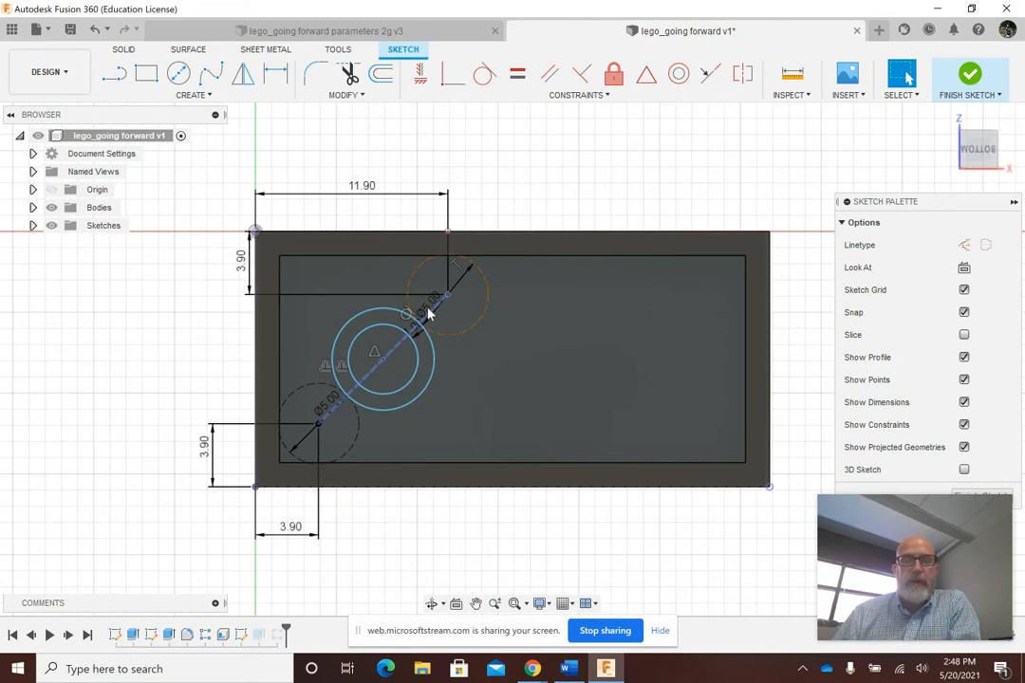
pyautogui.click(428, 315)
pyautogui.press('x')
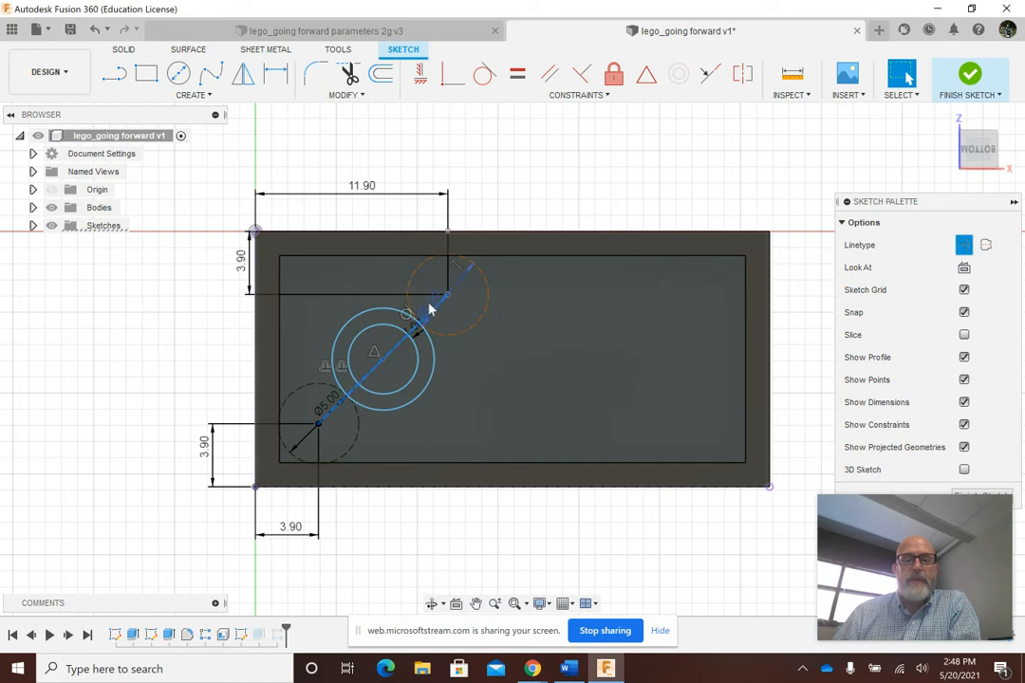
pyautogui.doubleClick(429, 309)
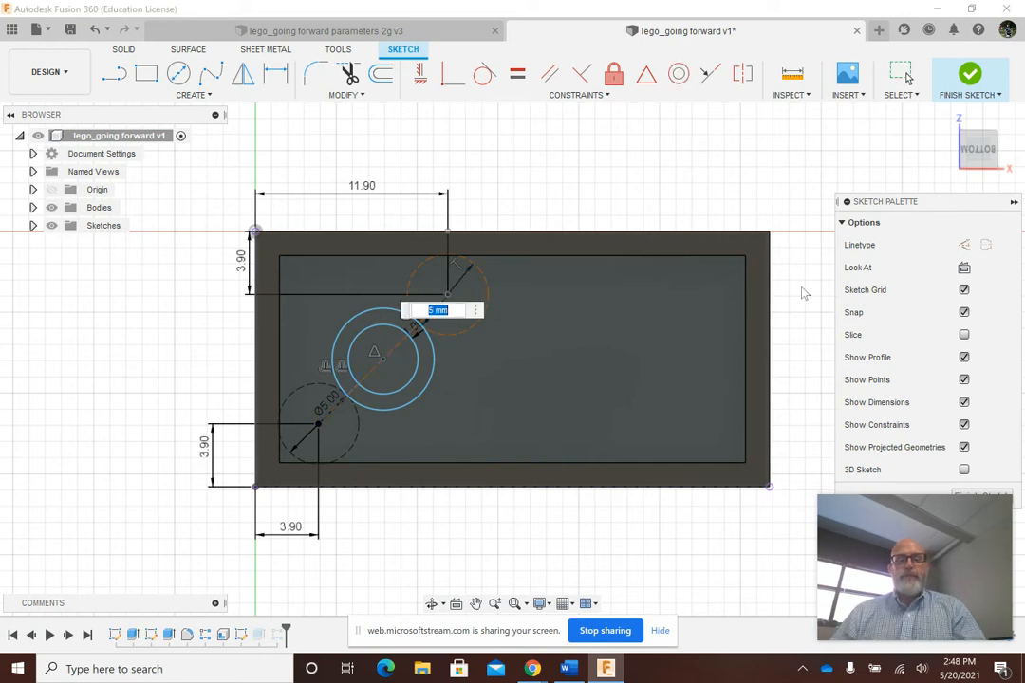
pyautogui.write('tc')
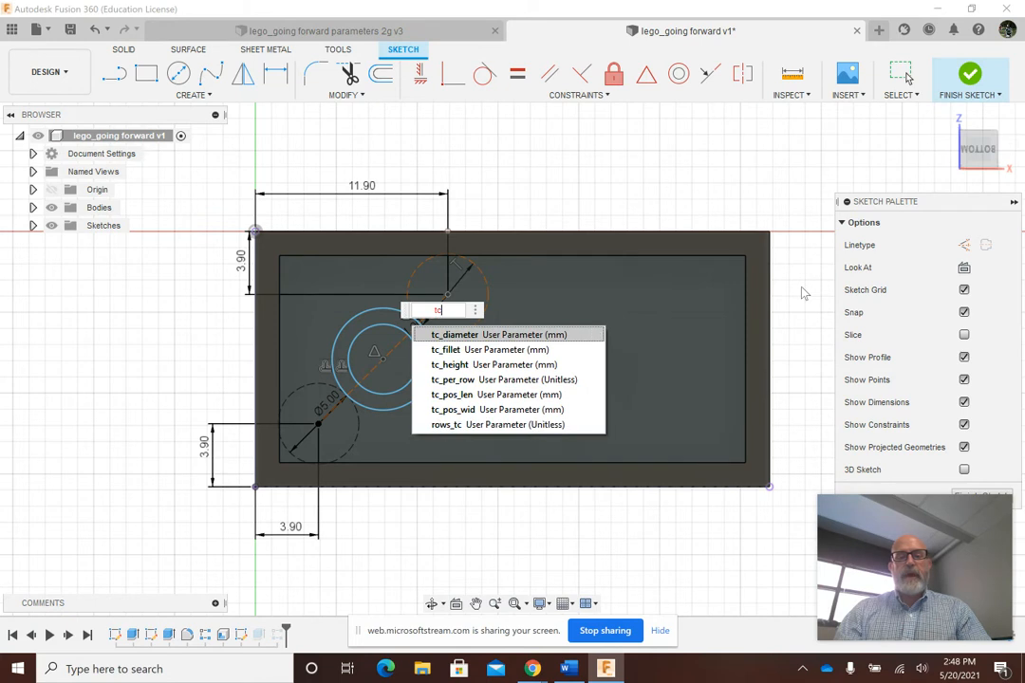
pyautogui.press('Return')
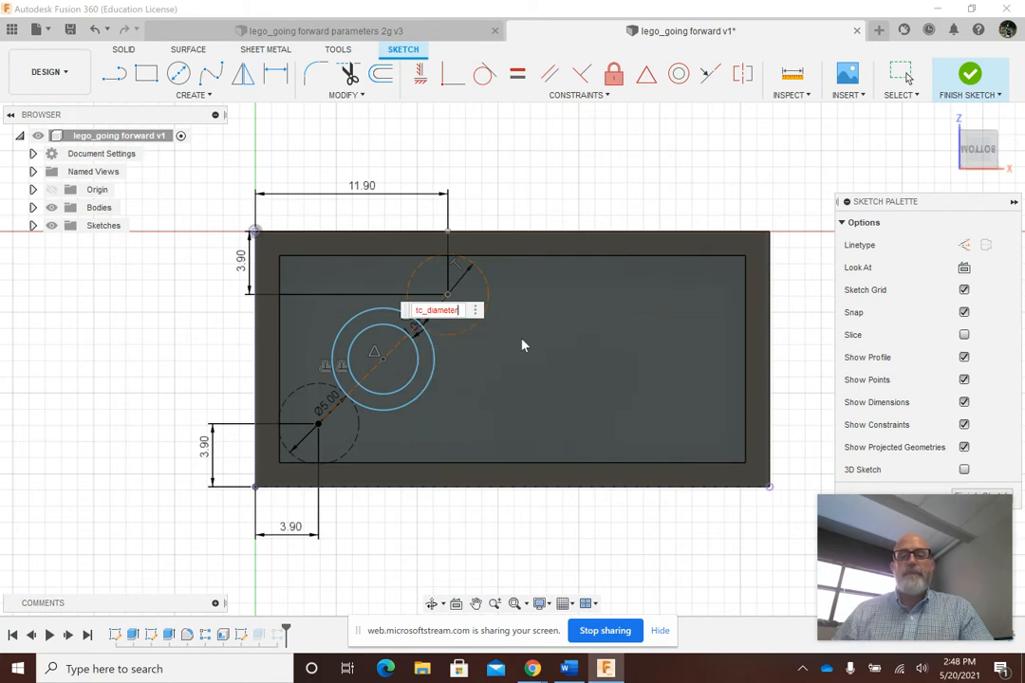
pyautogui.press('Return')
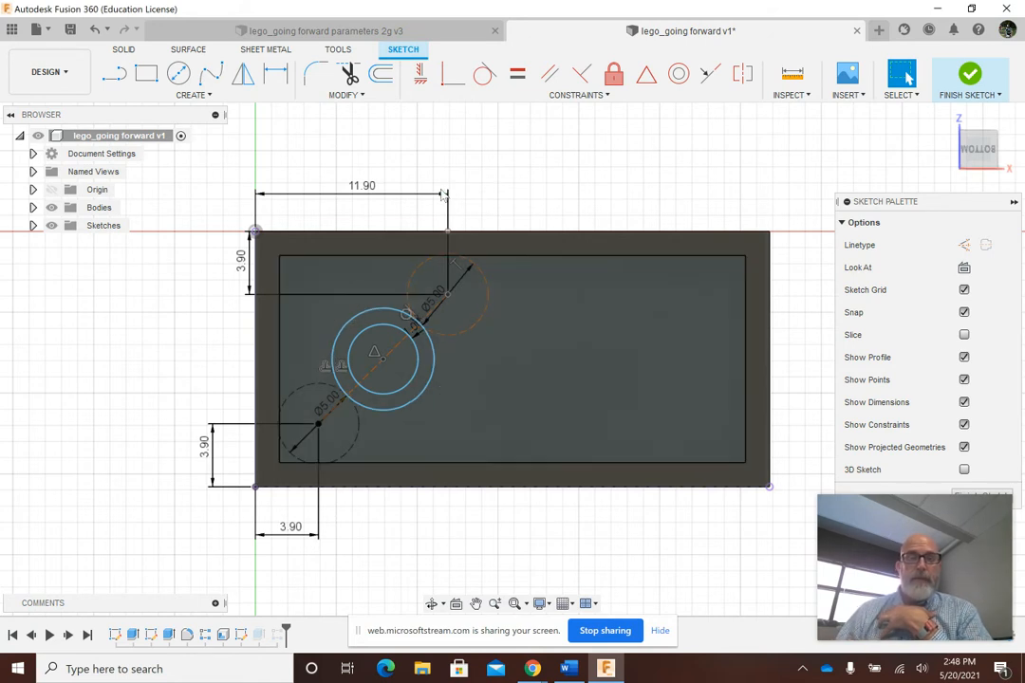
# Set the upper construction circle's distance from the brick's short edge to tc_pos_wid+con_spacing.
pyautogui.moveTo(382, 204)
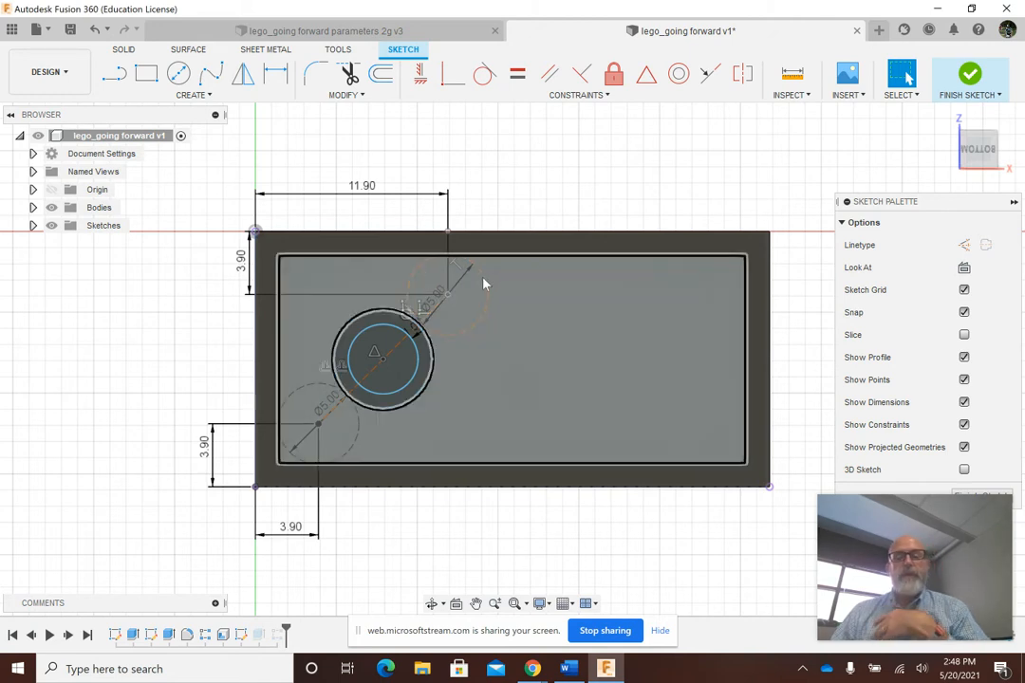
pyautogui.doubleClick(370, 192)
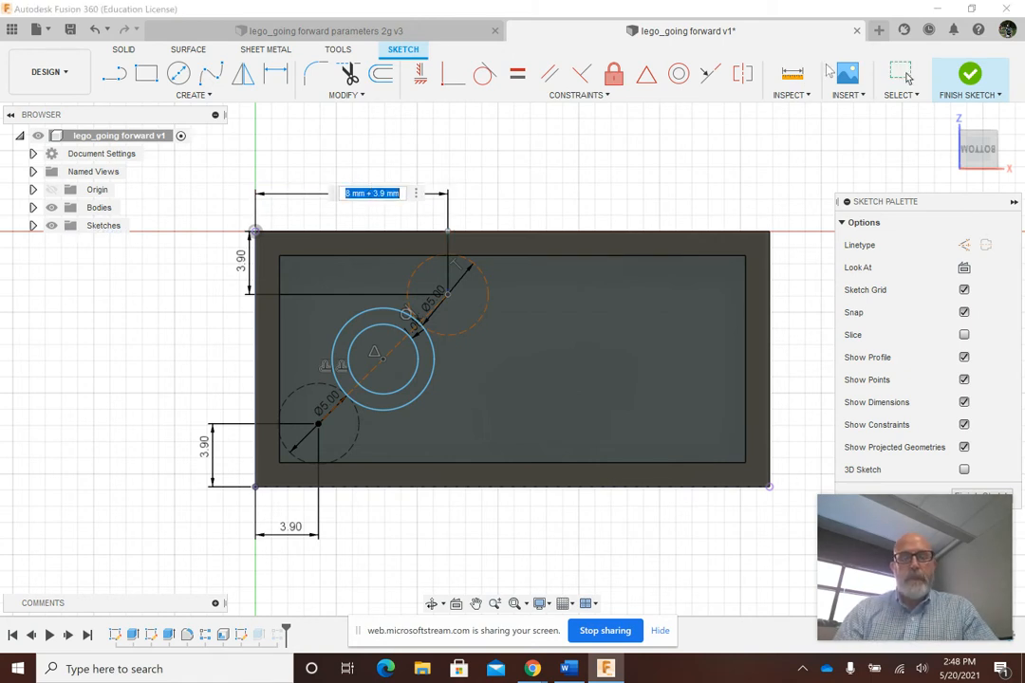
pyautogui.write('t')
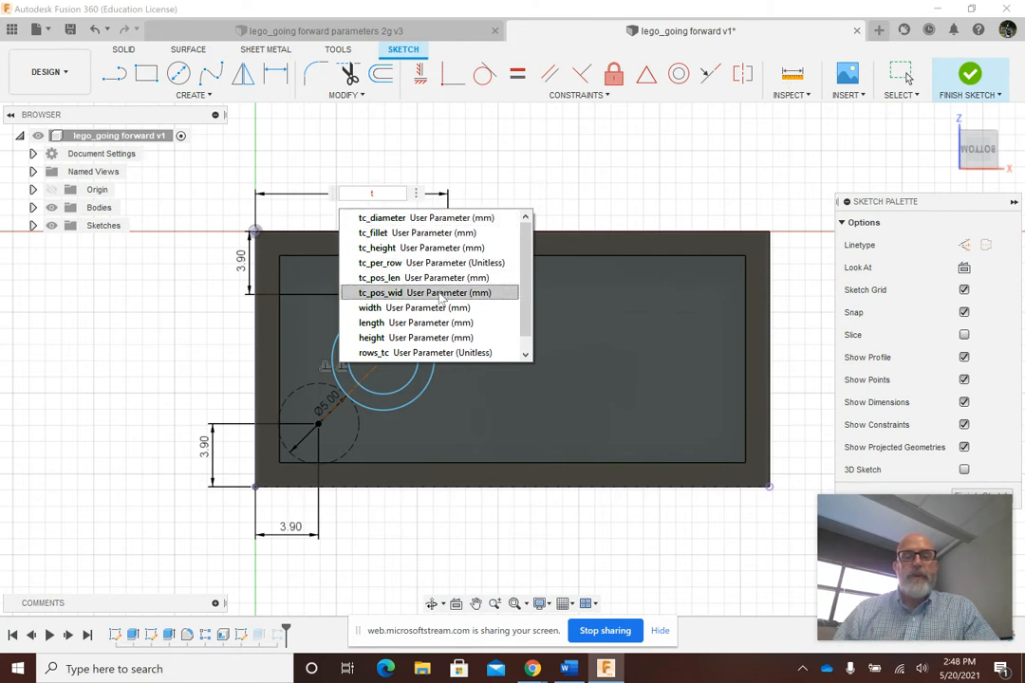
pyautogui.click(443, 293)
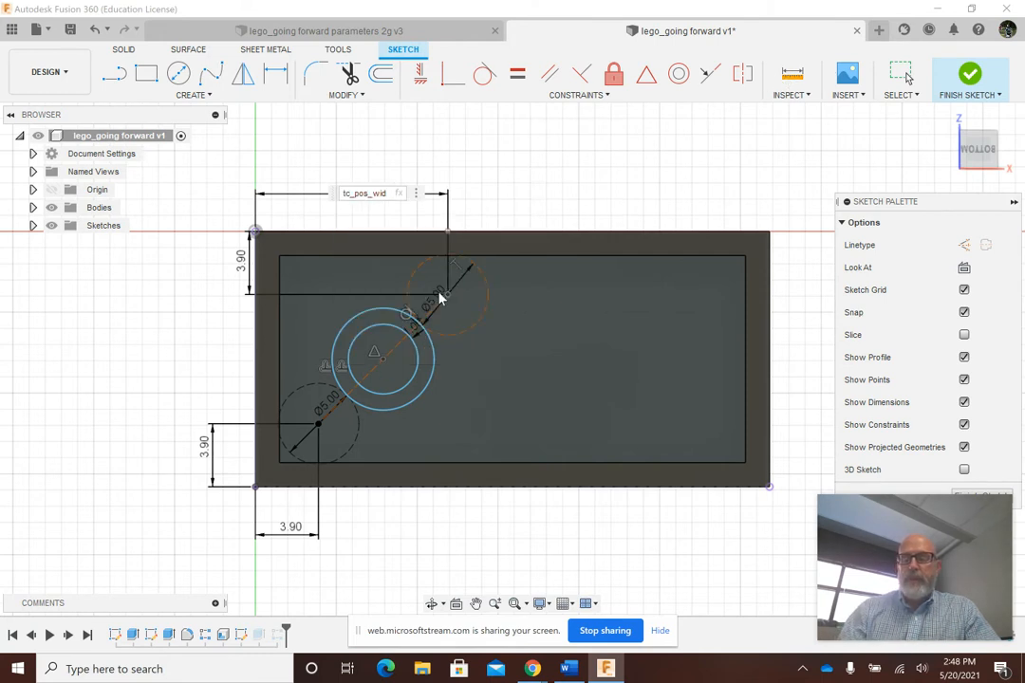
pyautogui.write('+')
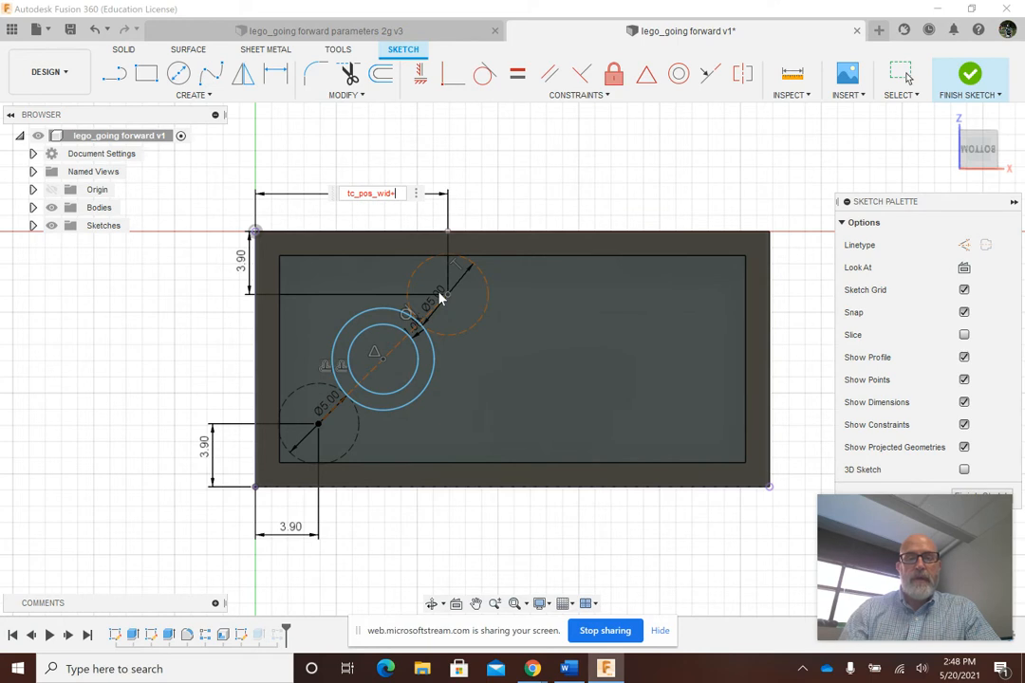
pyautogui.write('con')
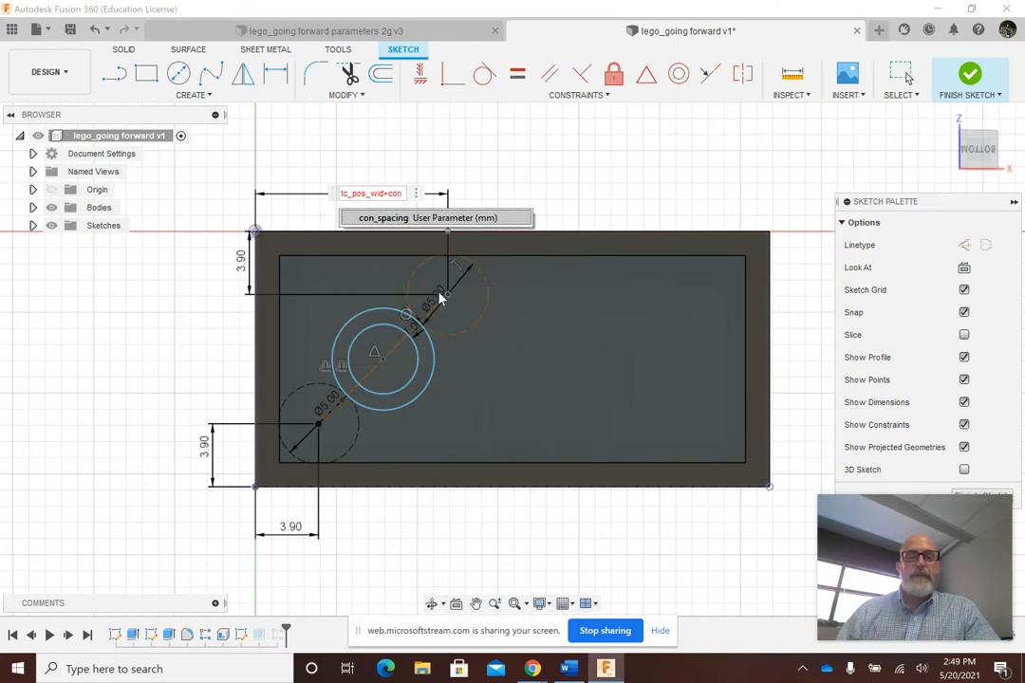
pyautogui.click(391, 218)
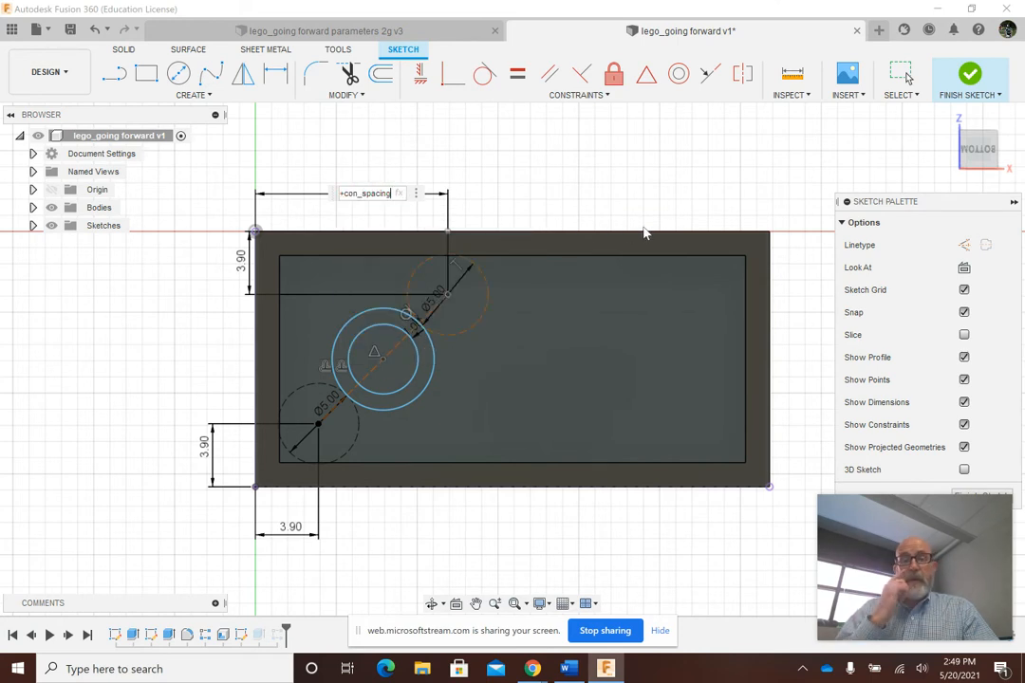
pyautogui.press('Return')
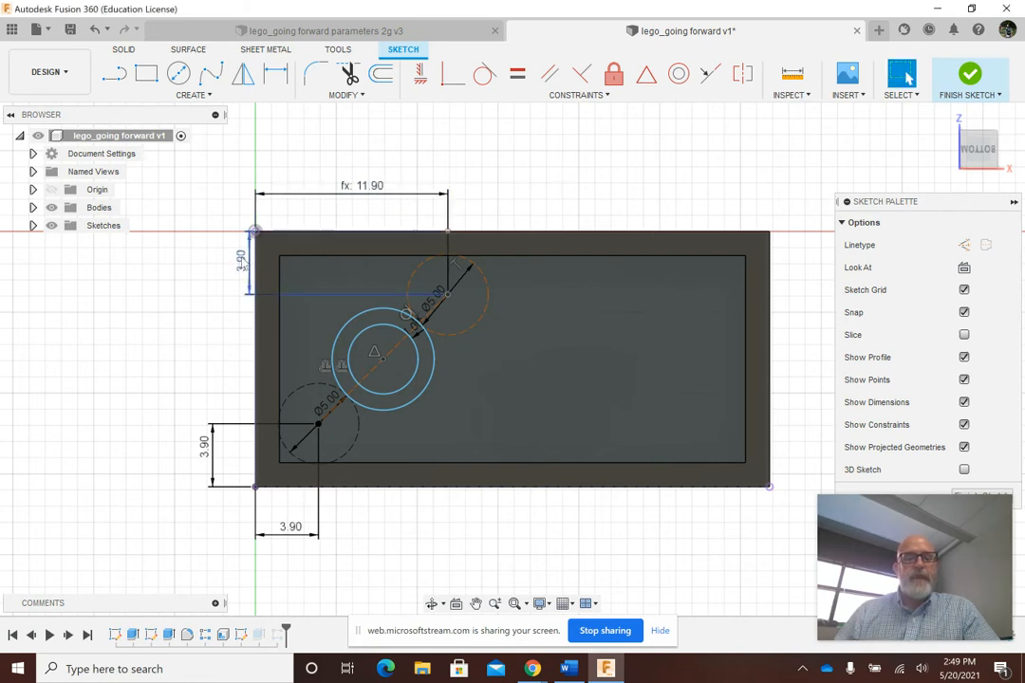
# Set the upper construction circle's distance from the brick's long edge to the user parameter tc_pos_len and finish the sketch.
pyautogui.doubleClick(240, 261)
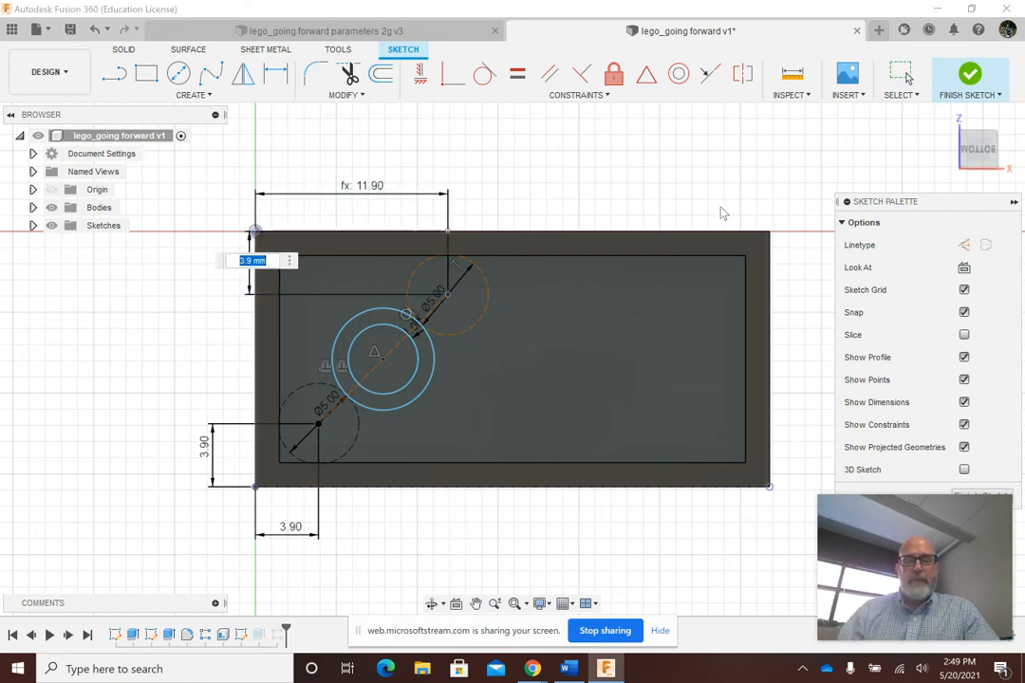
pyautogui.write('tc')
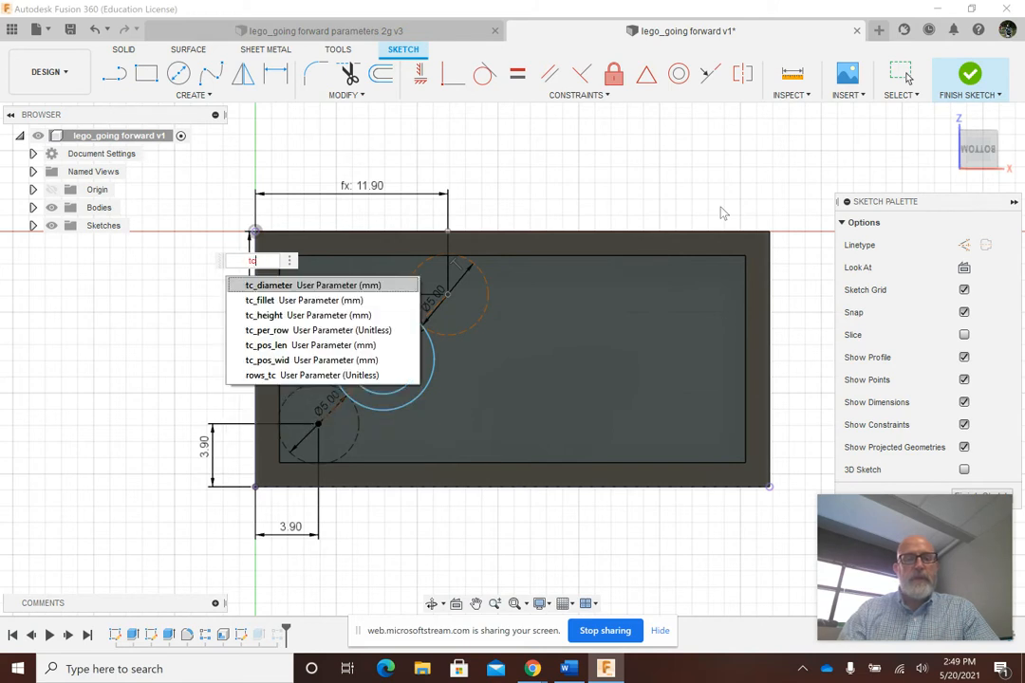
pyautogui.write('_')
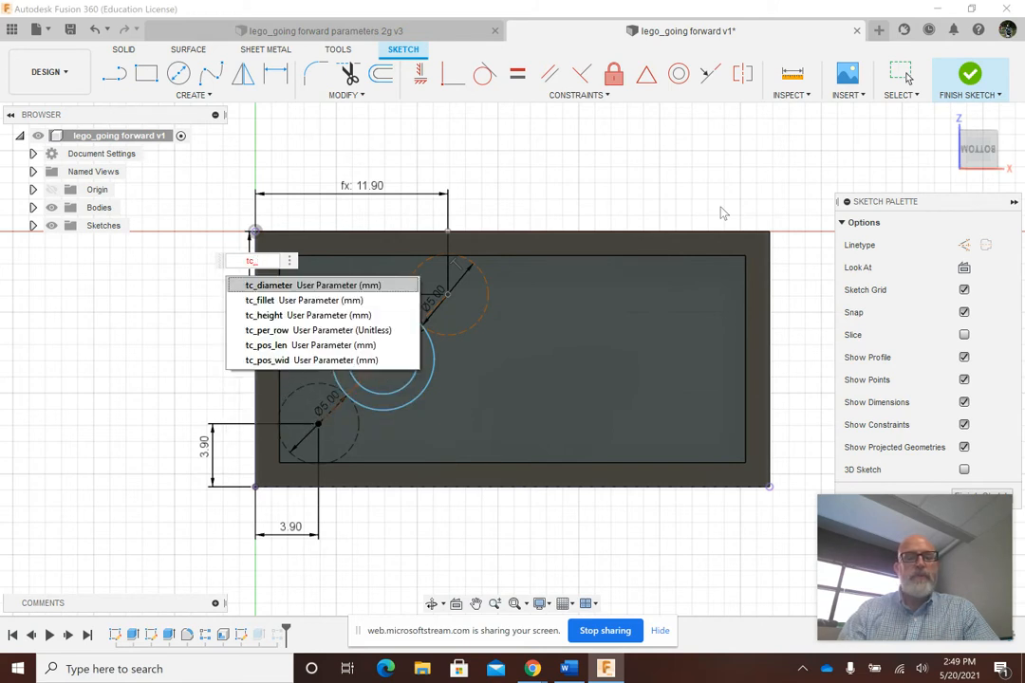
pyautogui.write('p')
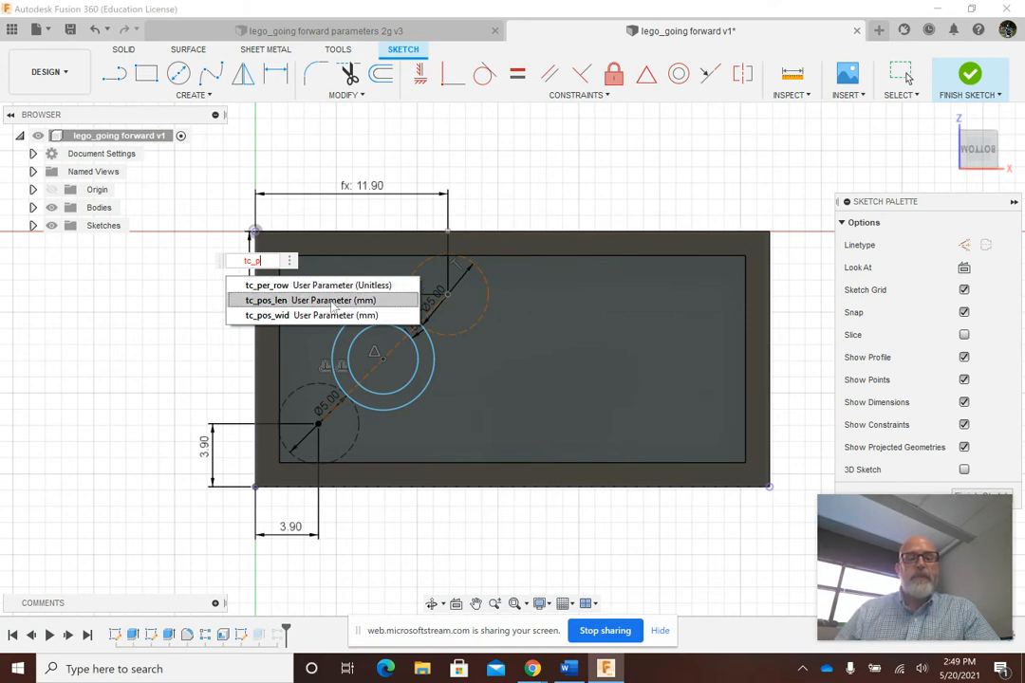
pyautogui.click(332, 301)
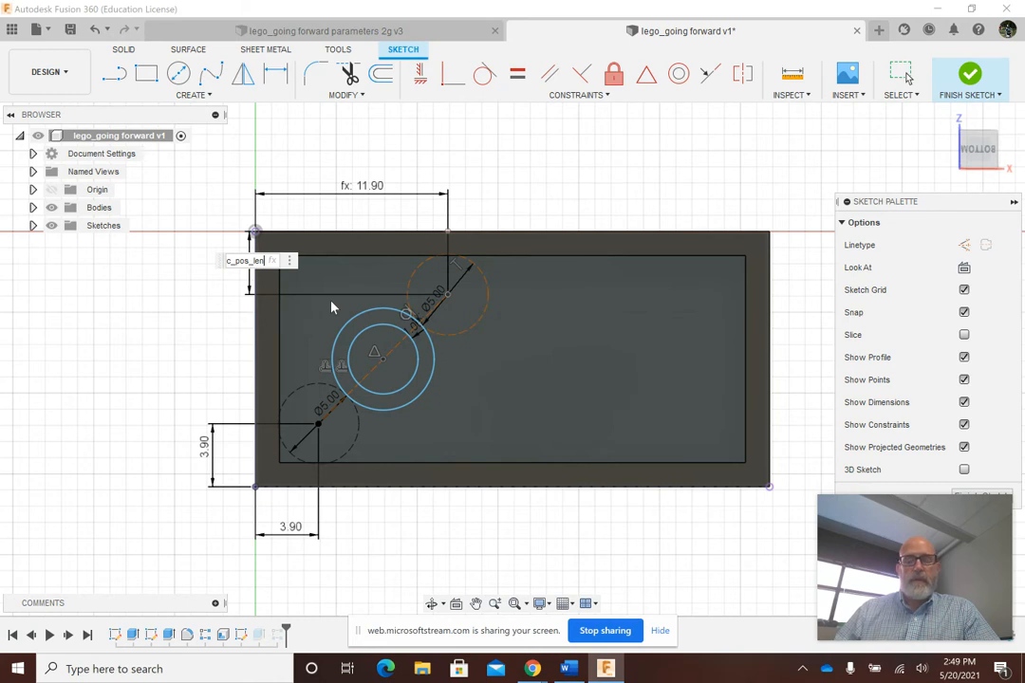
pyautogui.press('Return')
pyautogui.click(355, 318)
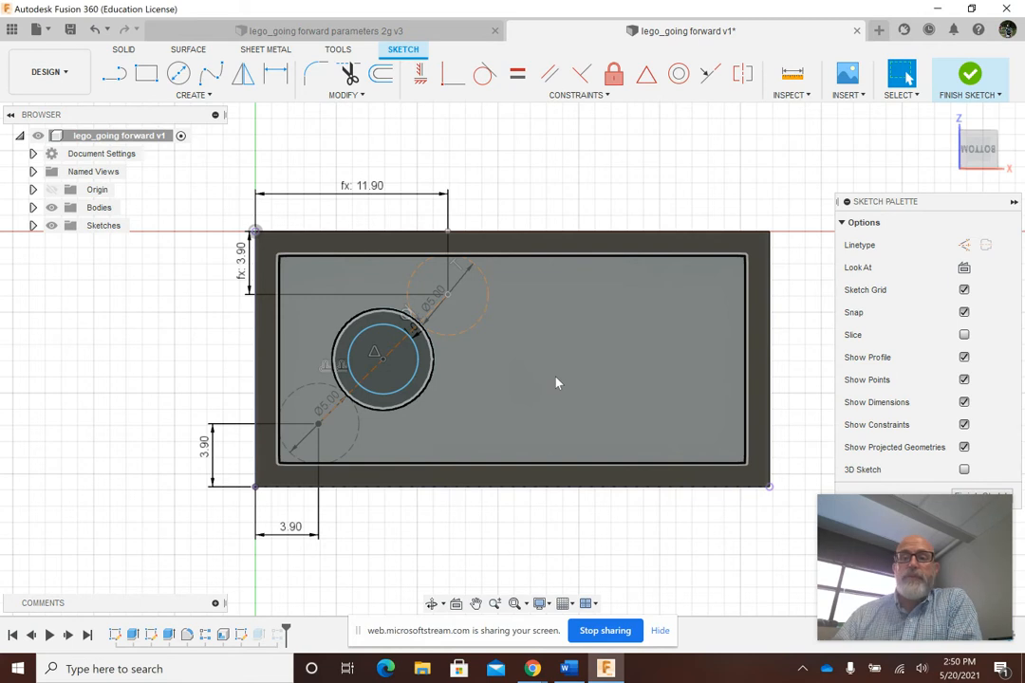
pyautogui.click(981, 84)
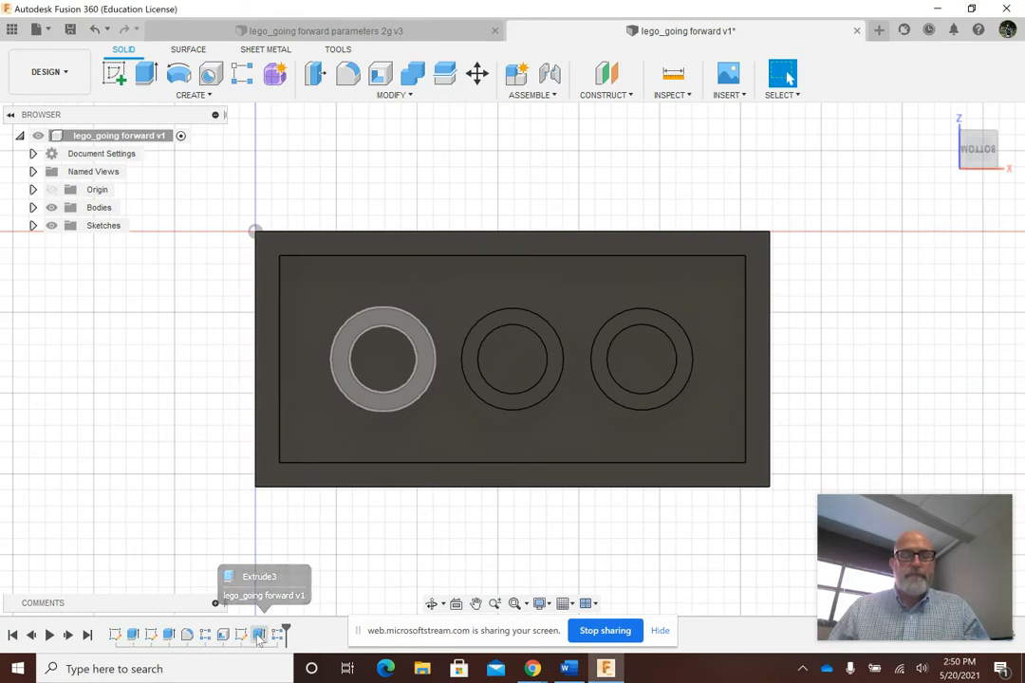
# Open the underside tube's extrusion for editing.
pyautogui.rightClick(258, 635)
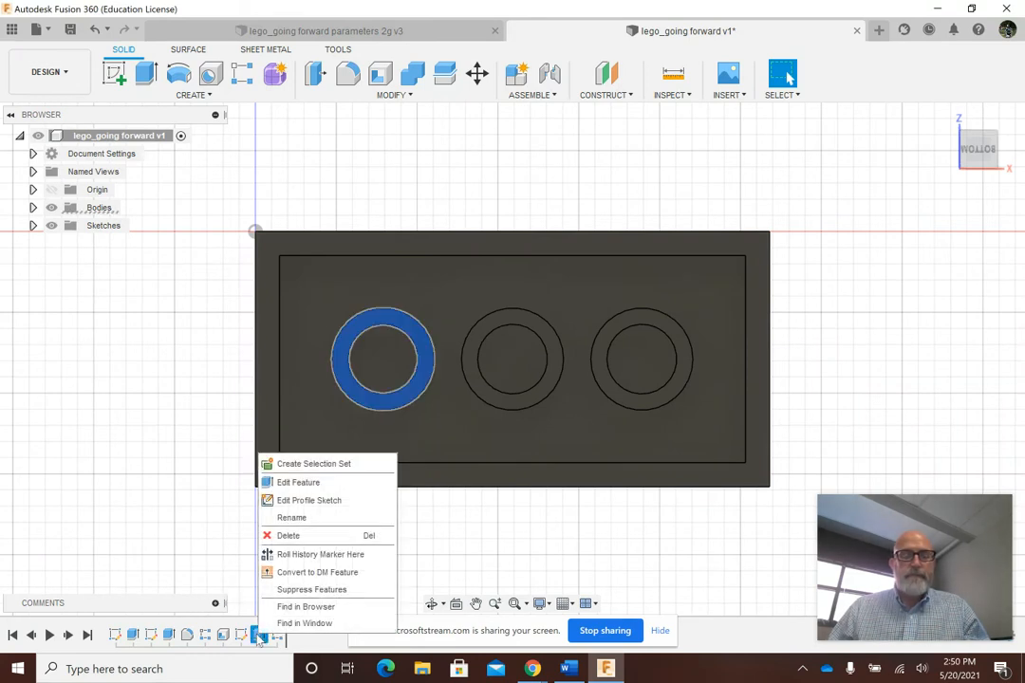
pyautogui.click(300, 483)
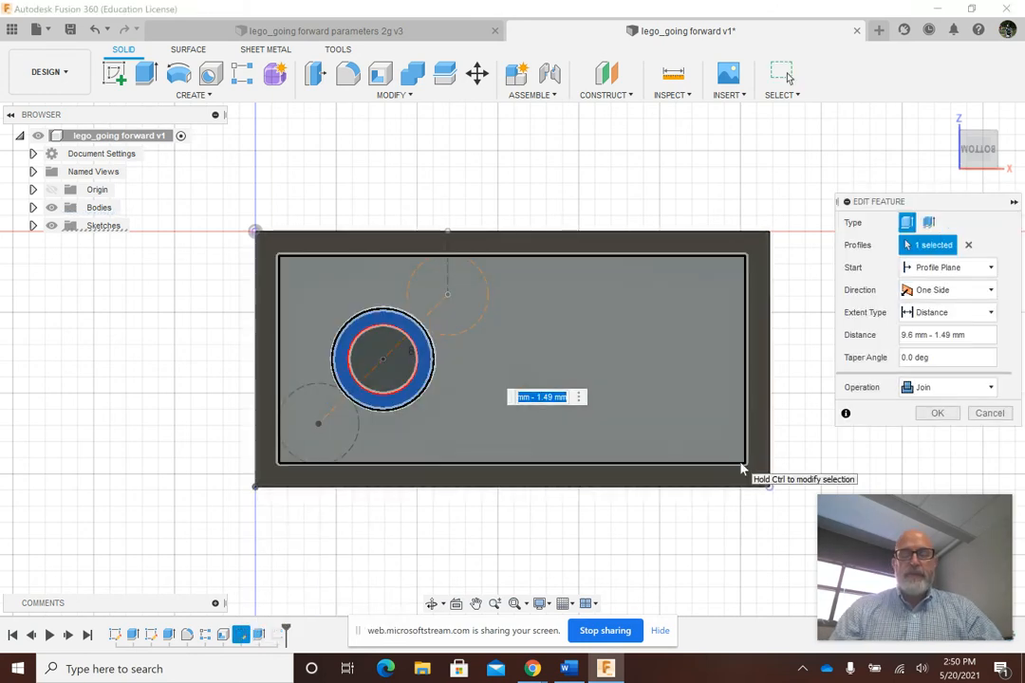
pyautogui.write('he')
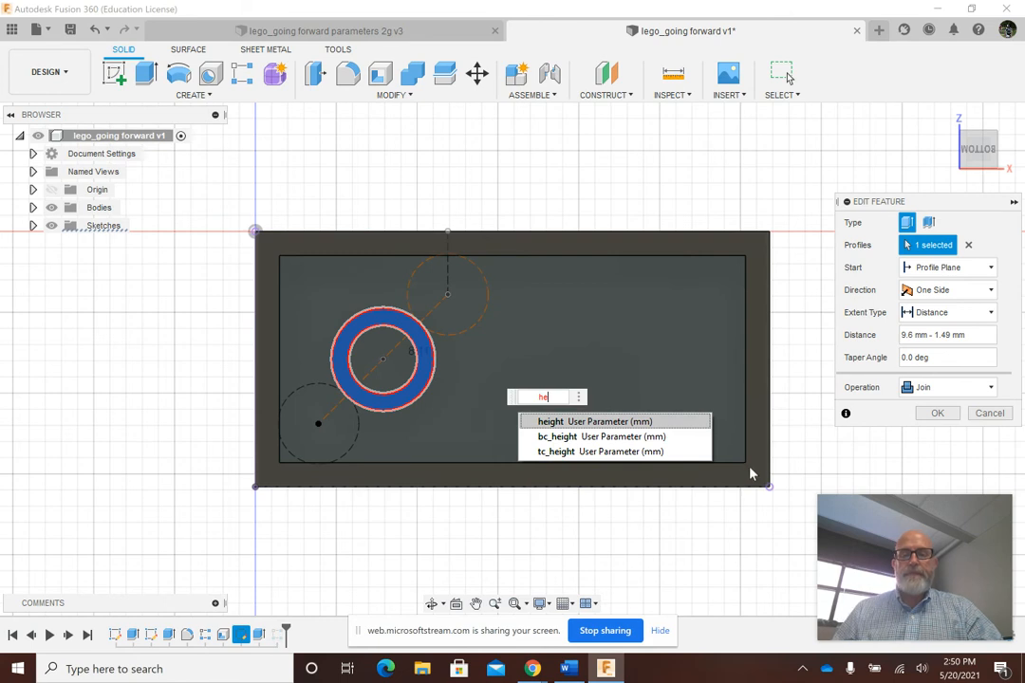
pyautogui.click(586, 423)
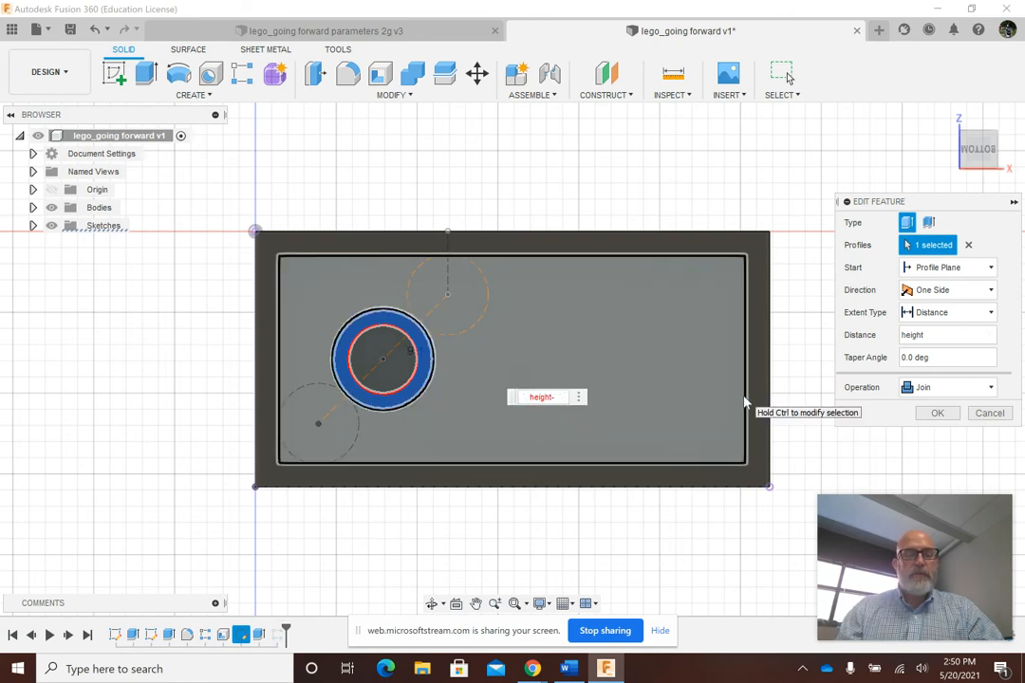
pyautogui.write('-wall')
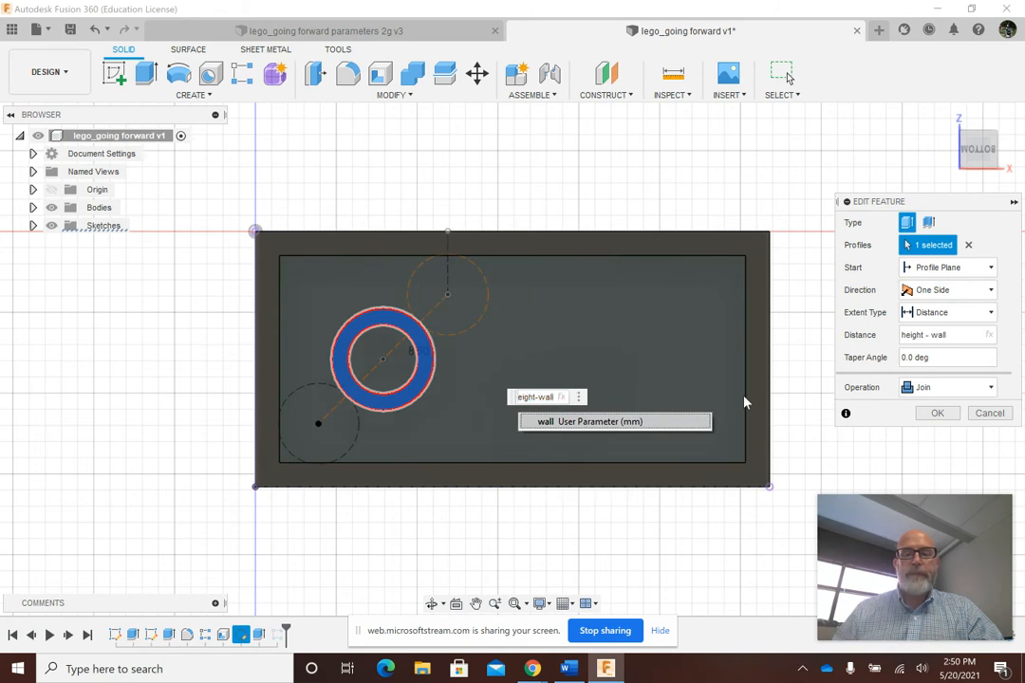
pyautogui.press('BackSpace')
pyautogui.press('BackSpace')
pyautogui.press('BackSpace')
pyautogui.press('BackSpace')
pyautogui.press('BackSpace')
pyautogui.press('BackSpace')
pyautogui.press('BackSpace')
pyautogui.press('BackSpace')
pyautogui.press('BackSpace')
pyautogui.press('BackSpace')
pyautogui.press('BackSpace')
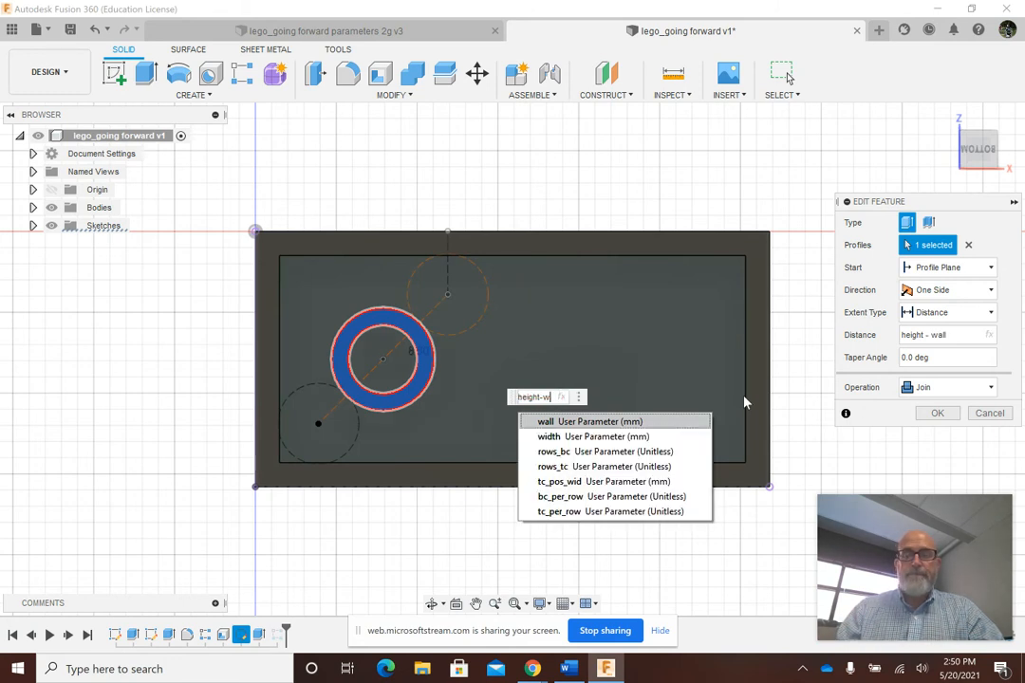
pyautogui.write('ch')
pyautogui.press('BackSpace')
pyautogui.press('BackSpace')
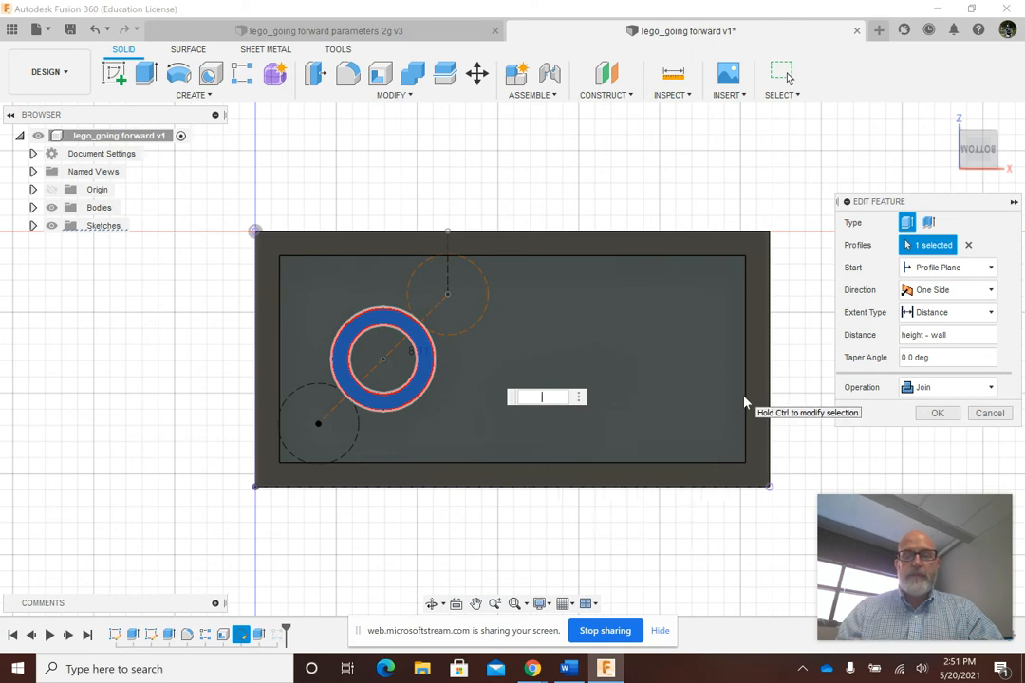
# Set the tube's extrusion distance to the user parameter bc_height and accept the feature edit.
pyautogui.write('bc')
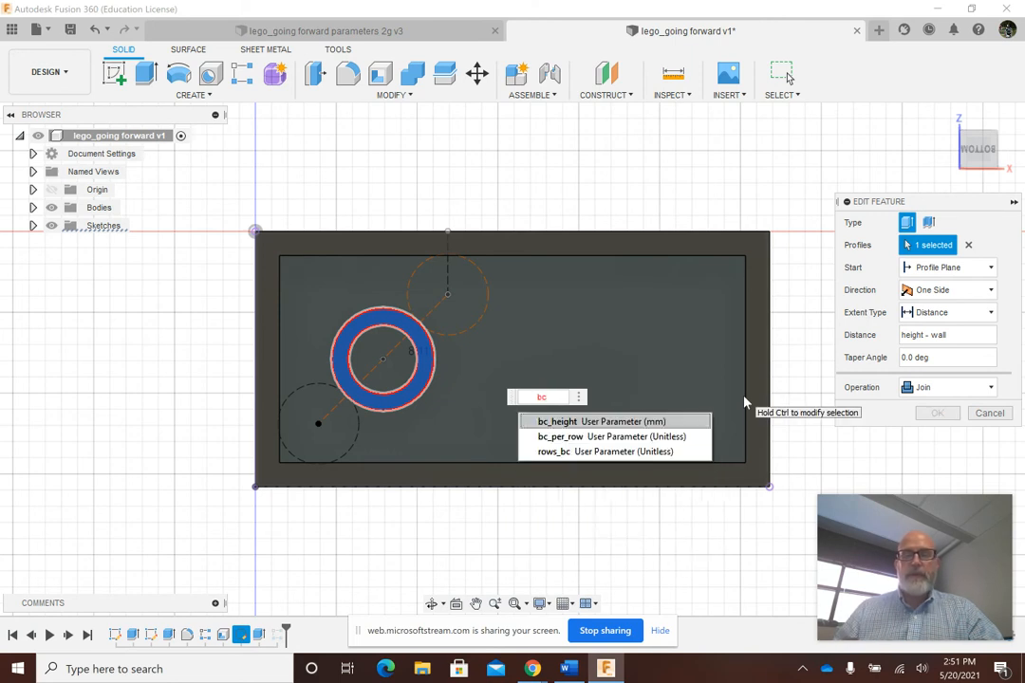
pyautogui.click(710, 420)
pyautogui.press('Return')
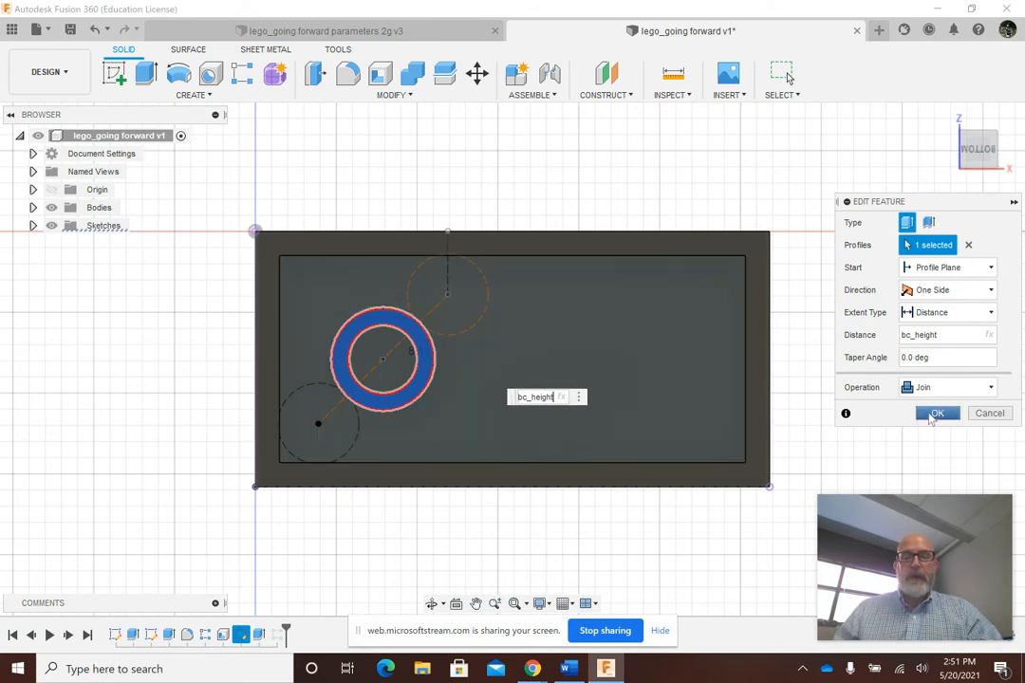
pyautogui.click(935, 415)
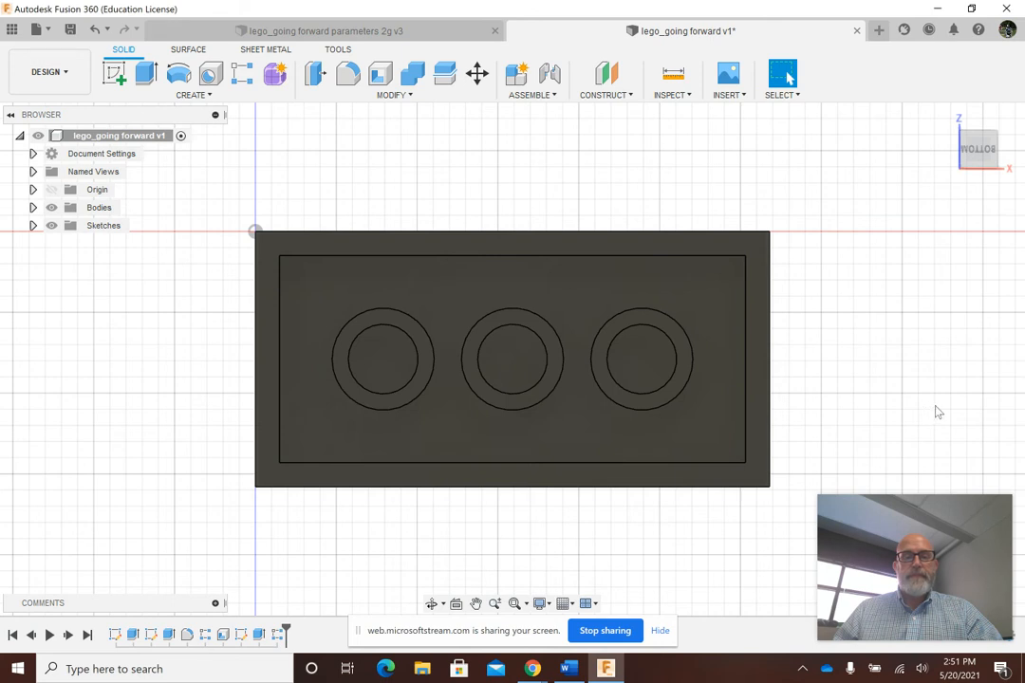
# Edit the underside tube pattern and set its extent along the brick's long edge to (bc_per_row-1)*con_spacing.
pyautogui.click(276, 634)
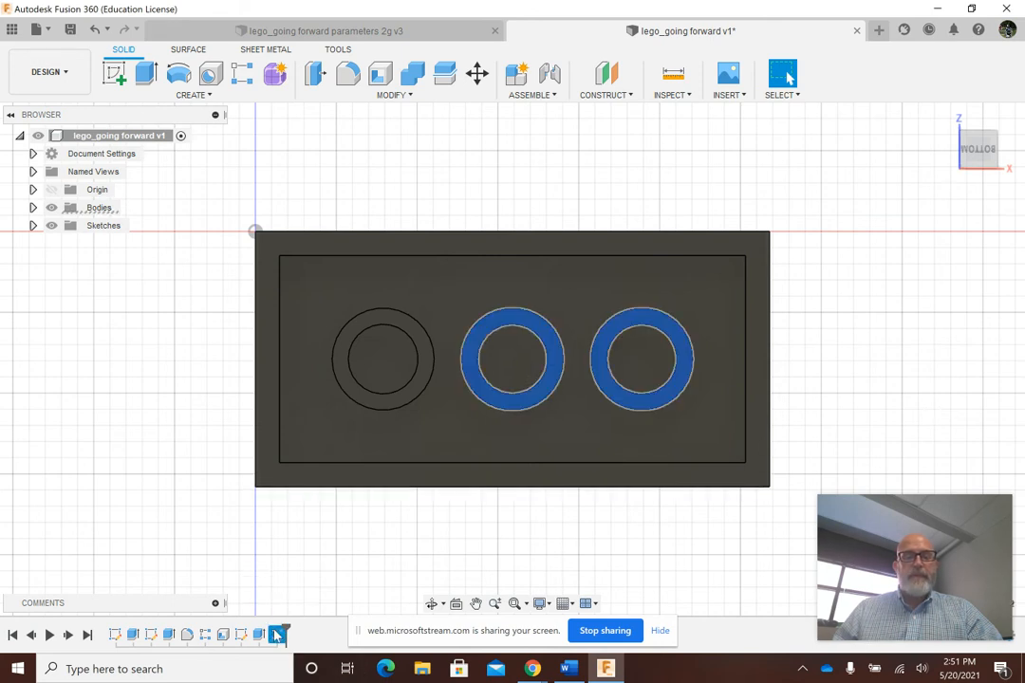
pyautogui.rightClick(275, 634)
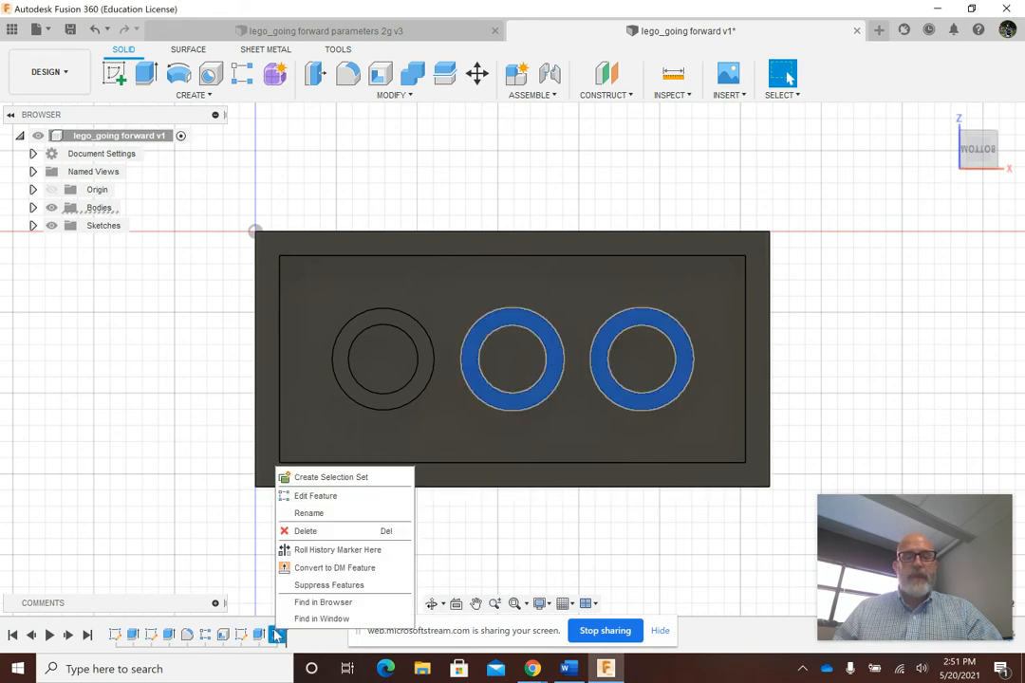
pyautogui.click(326, 505)
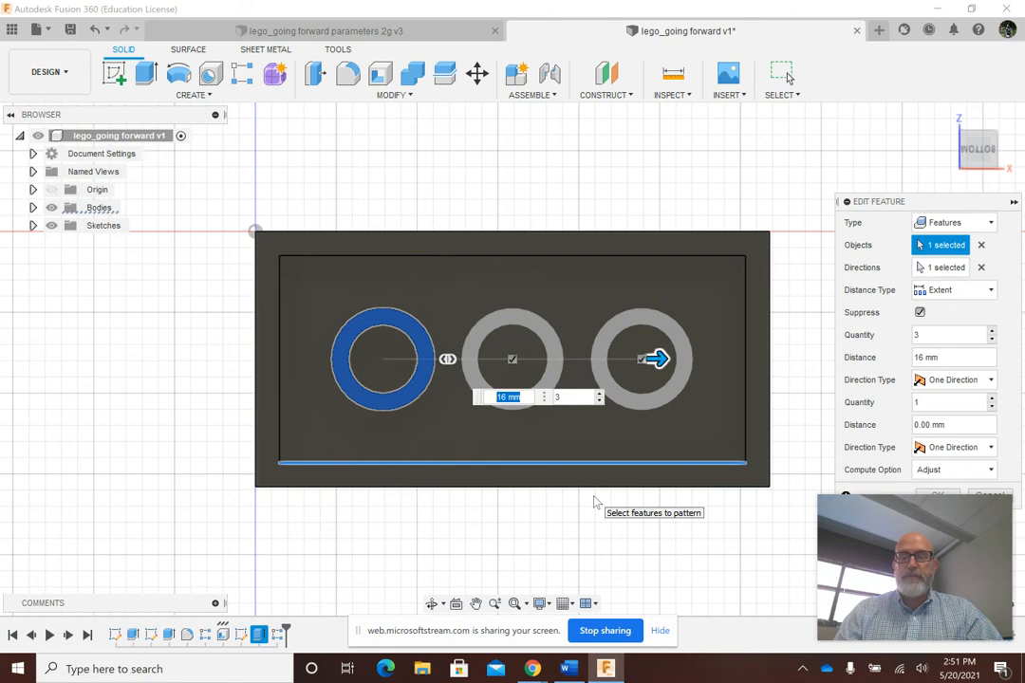
pyautogui.press('BackSpace')
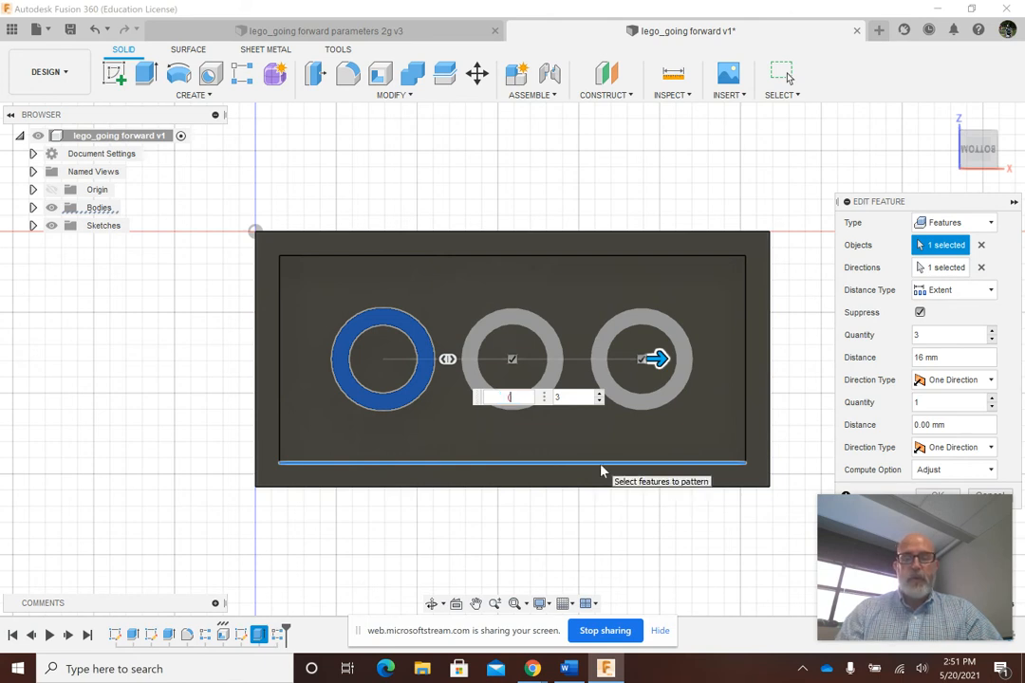
pyautogui.write('bc')
pyautogui.click(593, 440)
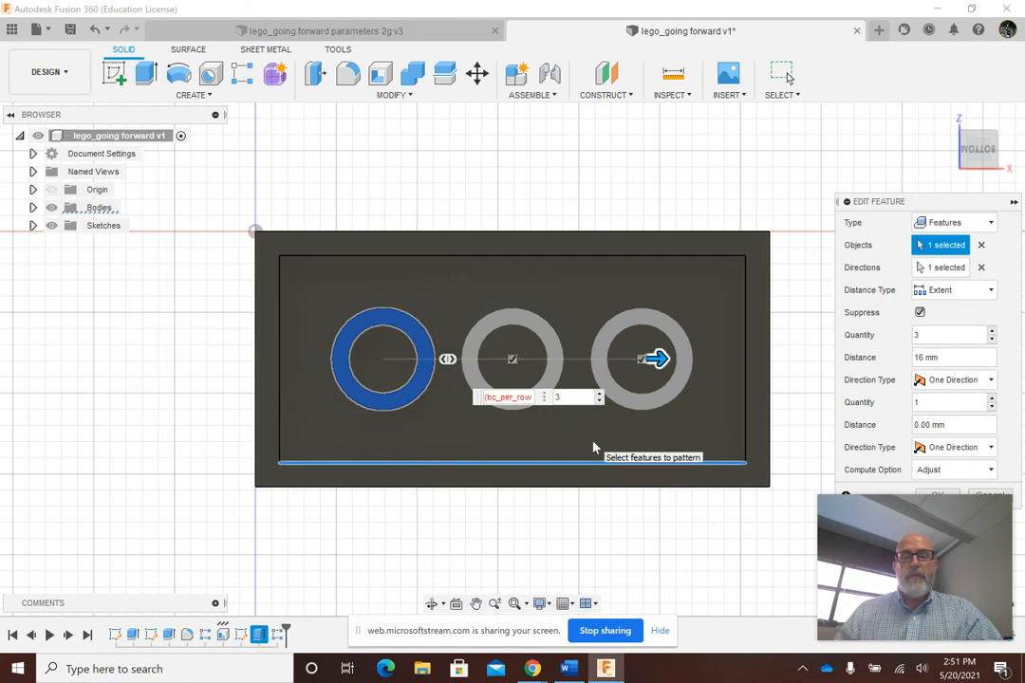
pyautogui.write('-1')
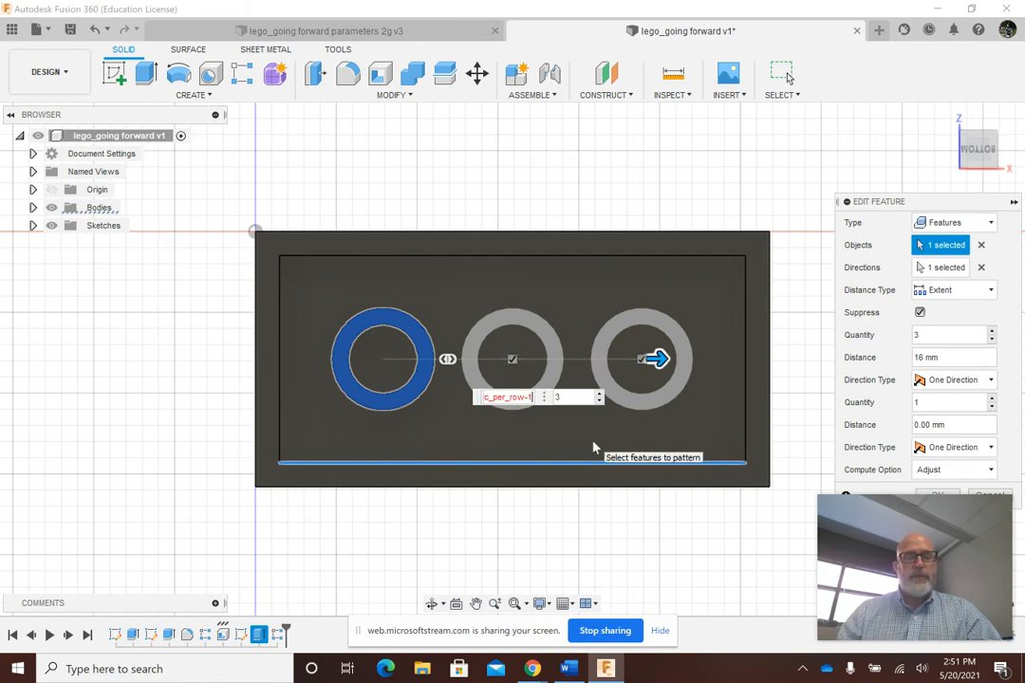
pyautogui.write(')*')
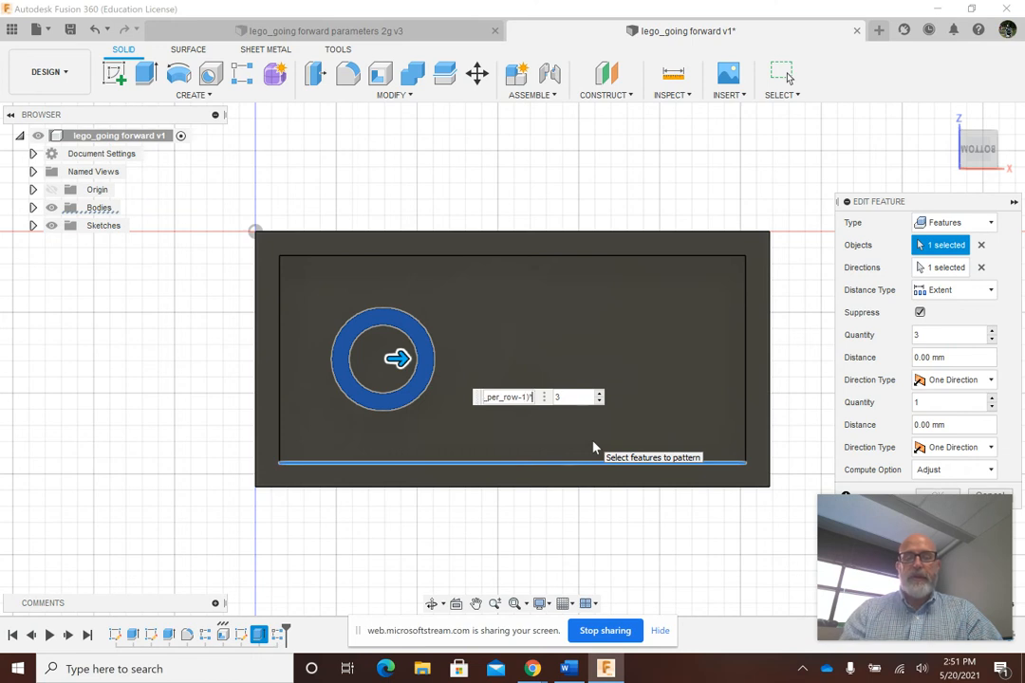
pyautogui.write('con')
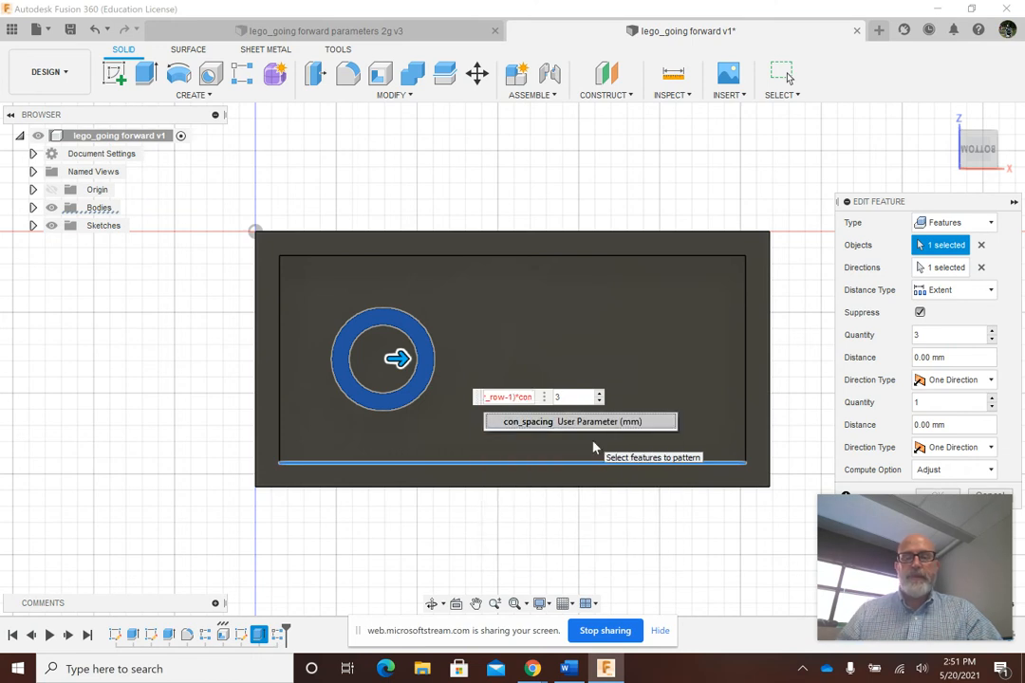
pyautogui.click(596, 422)
pyautogui.press('Return')
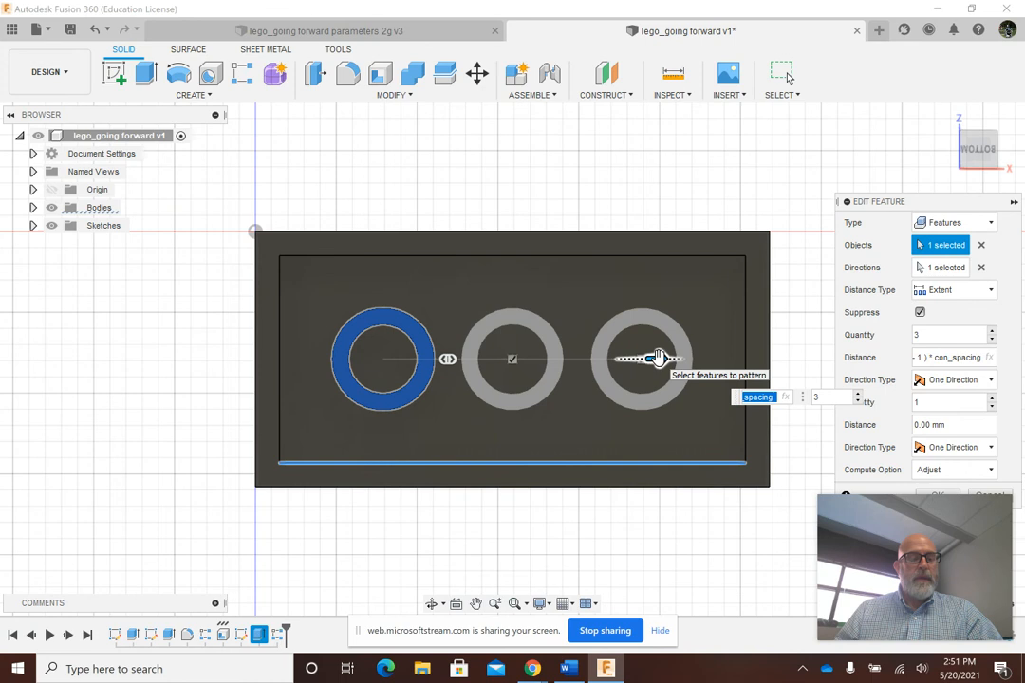
# Set the tube pattern's quantity along the brick's long edge to the user parameter bc_per_row and accept the edit.
pyautogui.press('Tab')
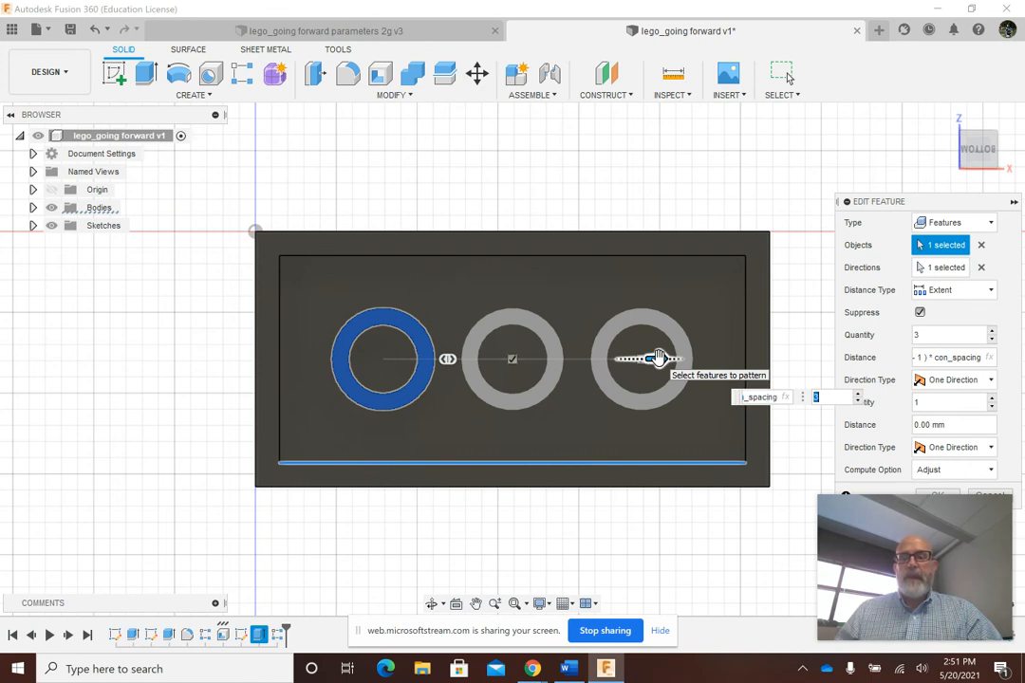
pyautogui.write('b')
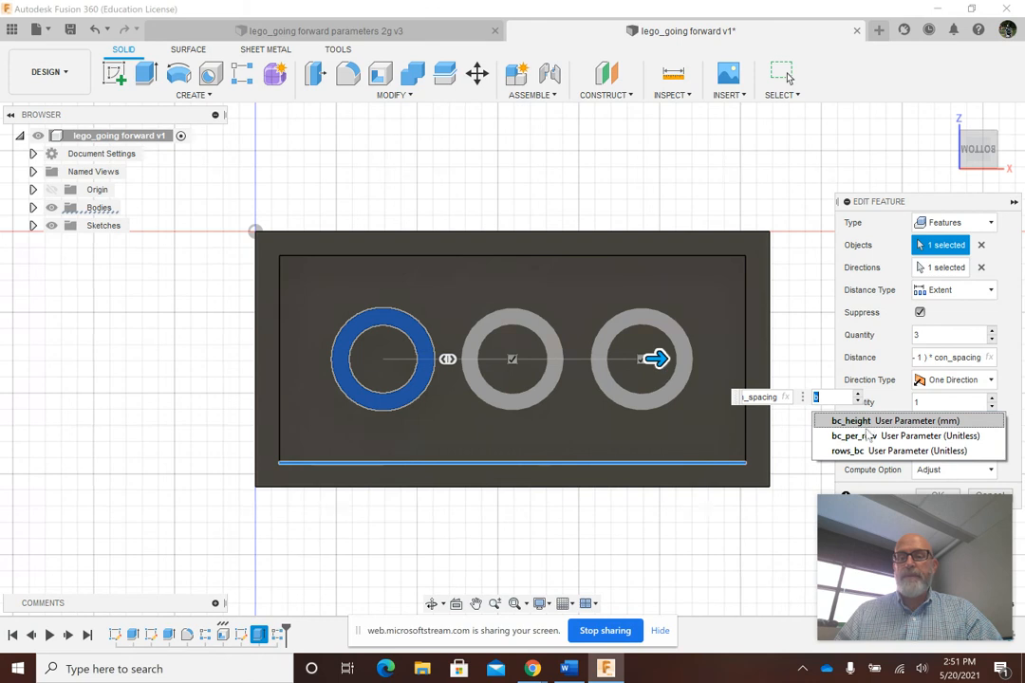
pyautogui.click(869, 437)
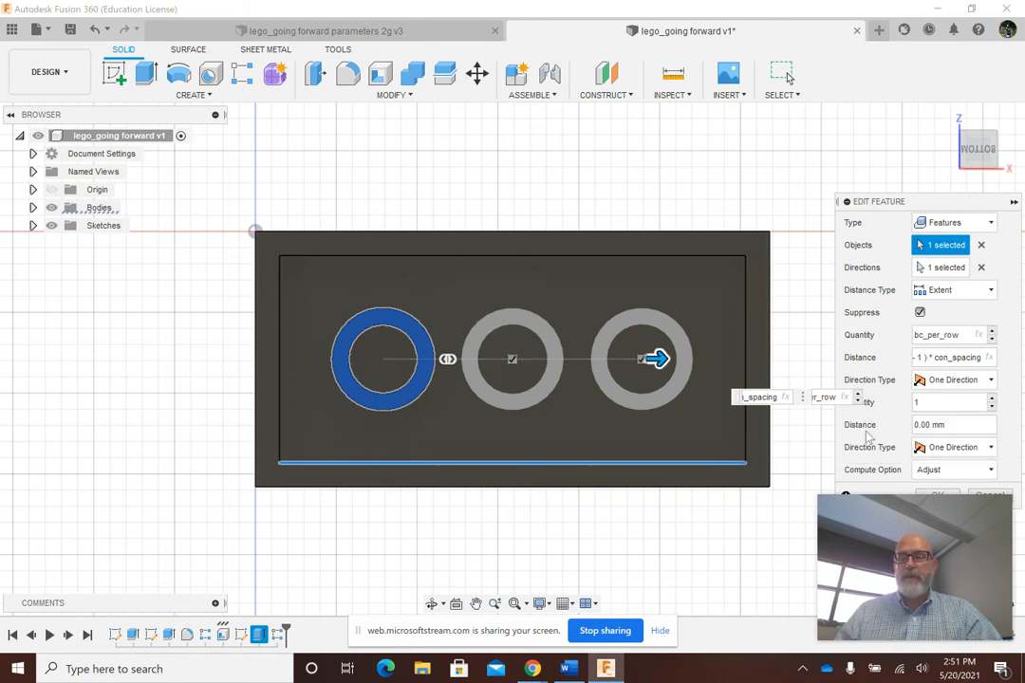
pyautogui.click(937, 496)
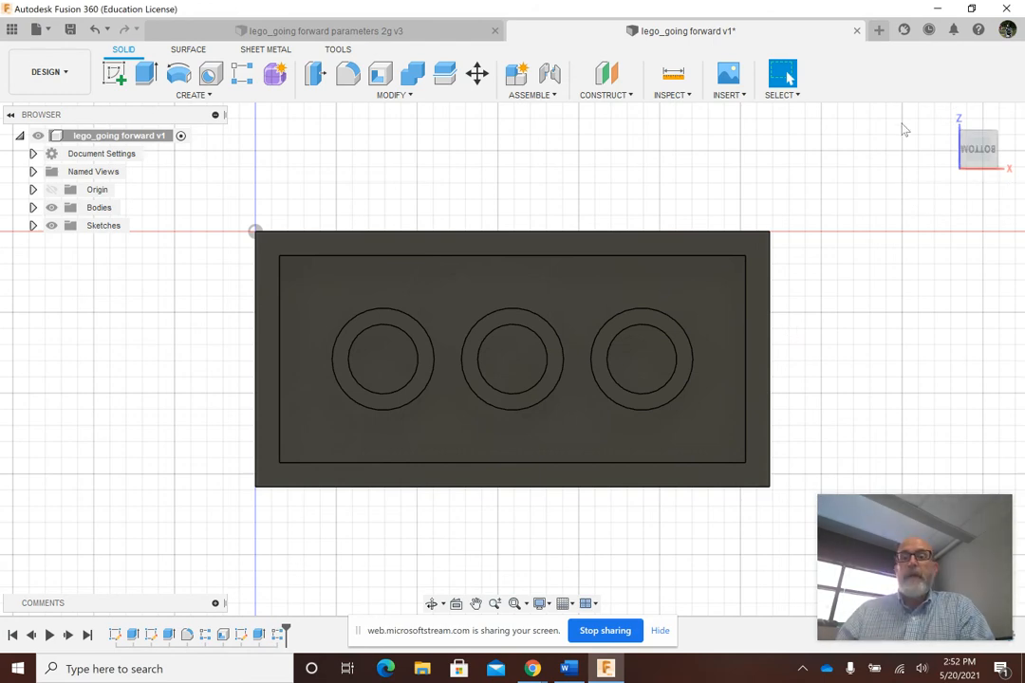
# Test the parametric brick by setting the user parameter tc_per_row to 3 and accepting the parameter change.
pyautogui.click(945, 118)
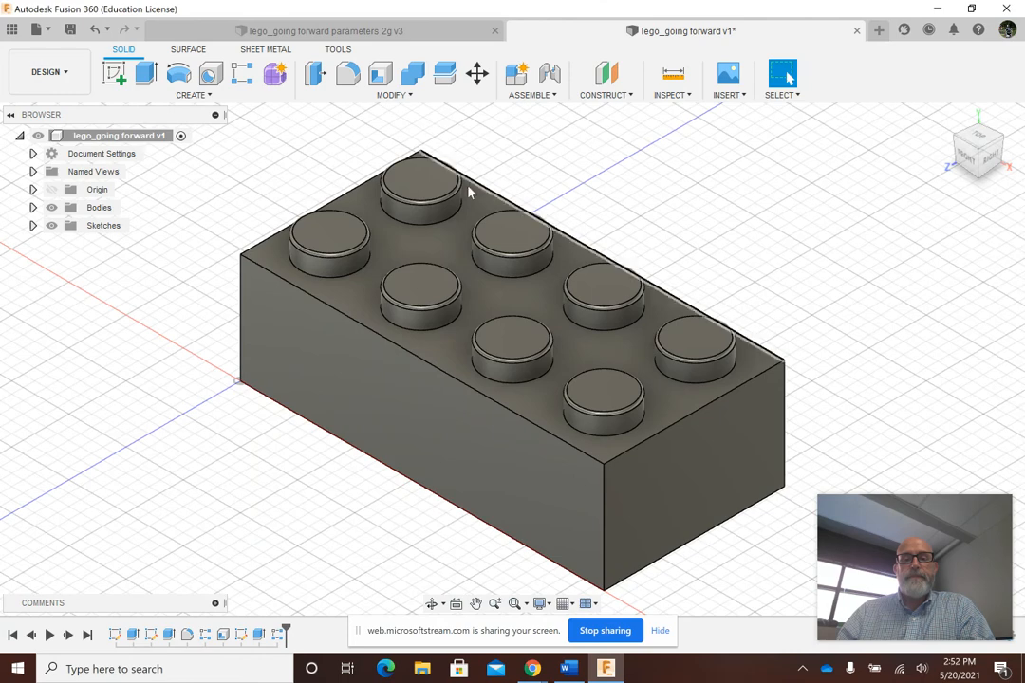
pyautogui.click(392, 95)
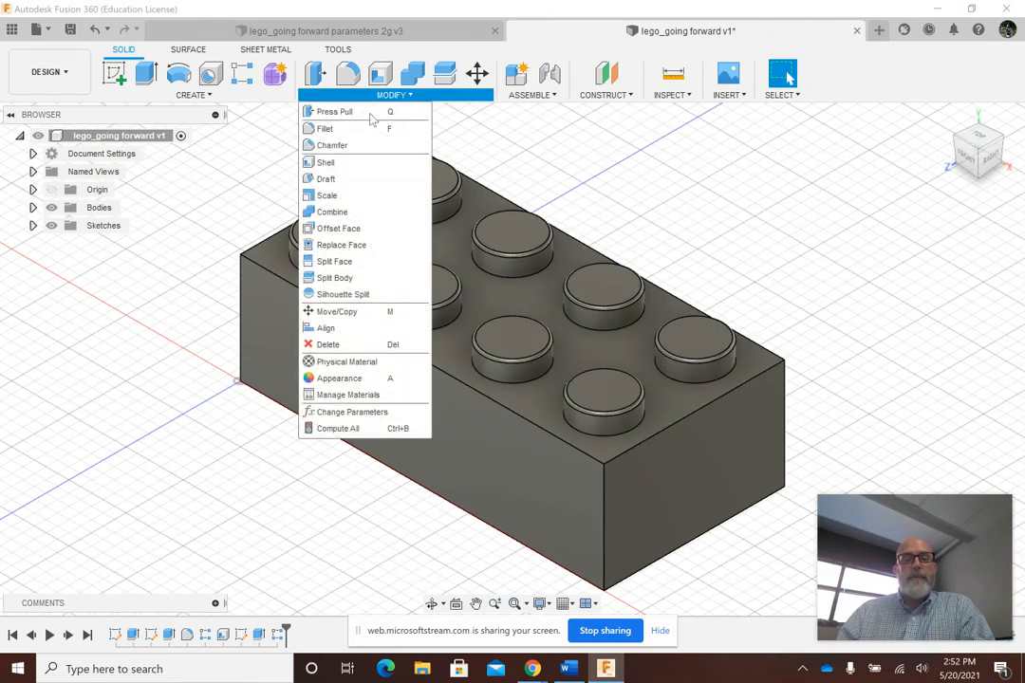
pyautogui.click(351, 412)
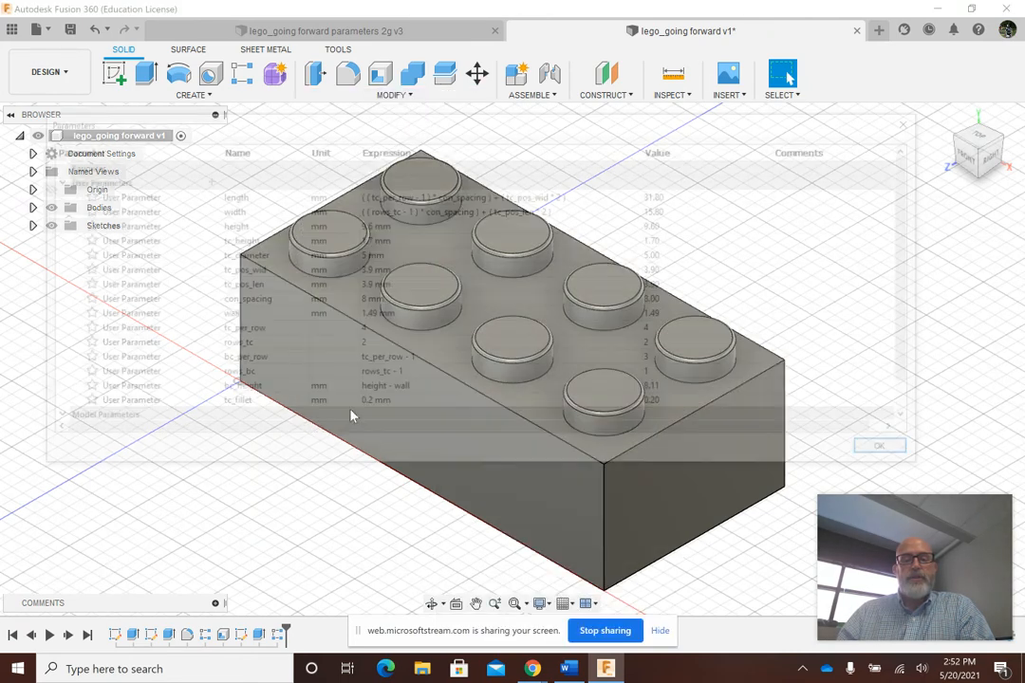
pyautogui.click(379, 332)
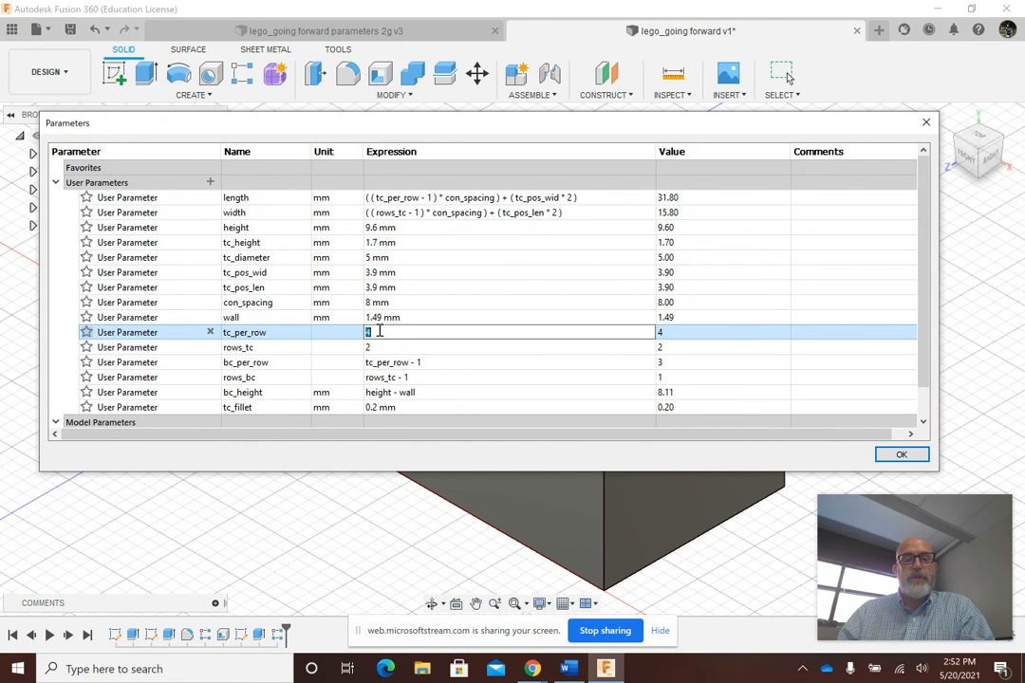
pyautogui.write('3')
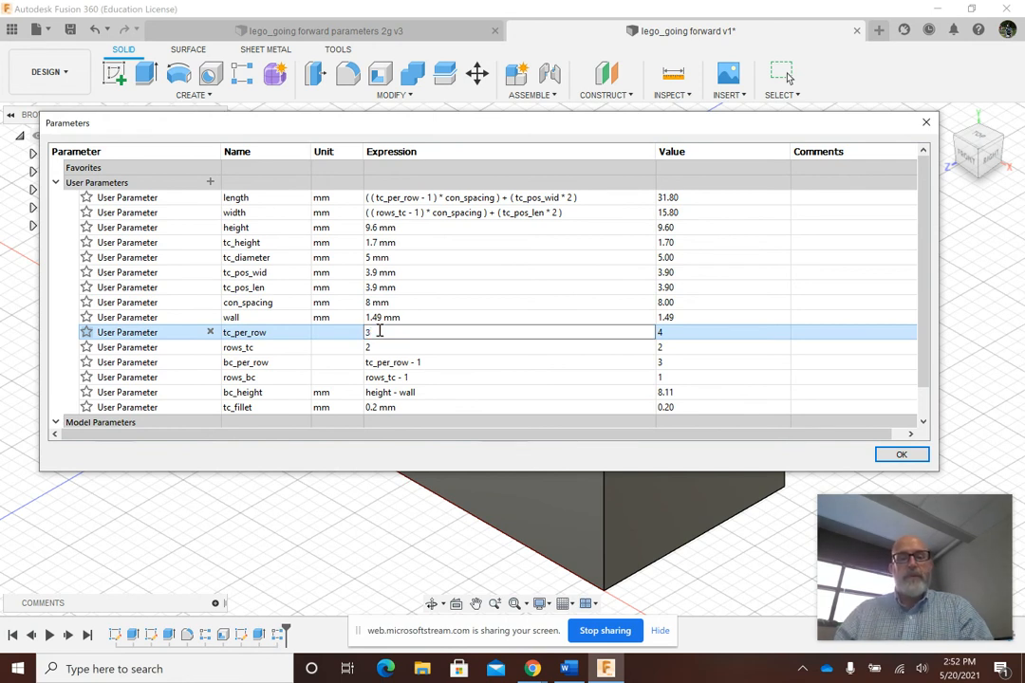
pyautogui.press('Return')
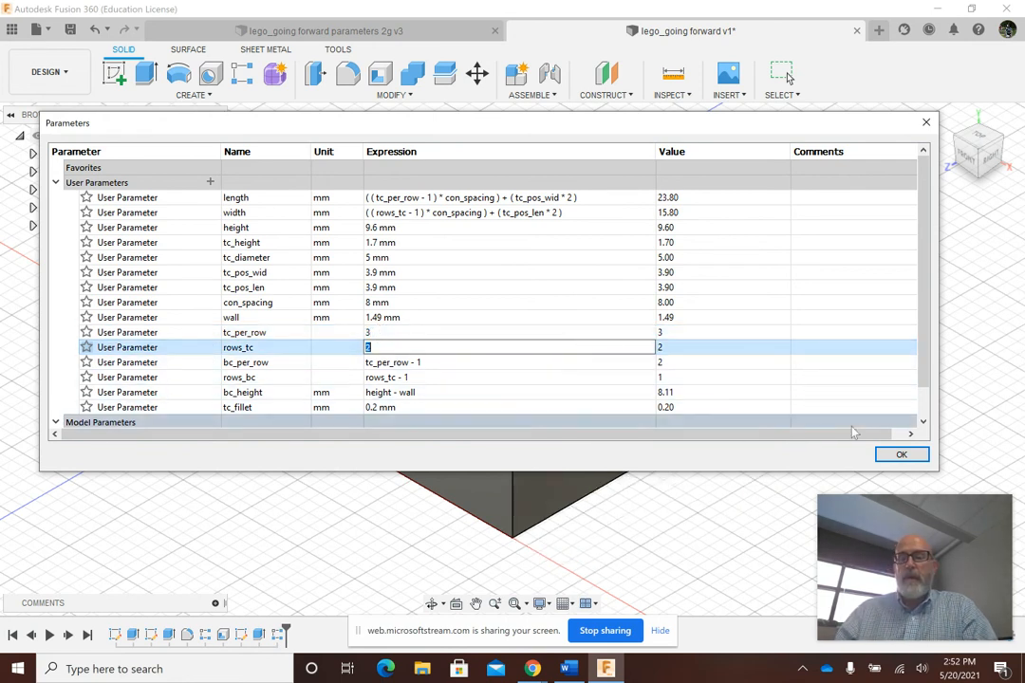
pyautogui.click(902, 455)
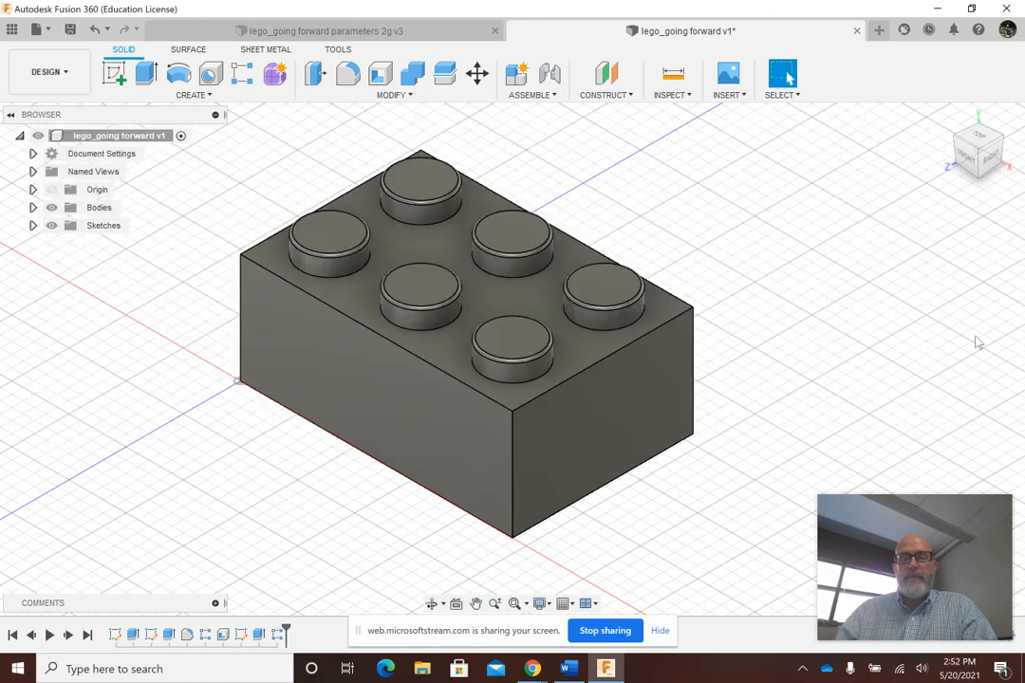
pyautogui.moveTo(981, 169)
pyautogui.mouseDown()
pyautogui.moveTo(983, 106)
pyautogui.moveTo(997, 110)
pyautogui.moveTo(982, 175)
pyautogui.mouseUp()
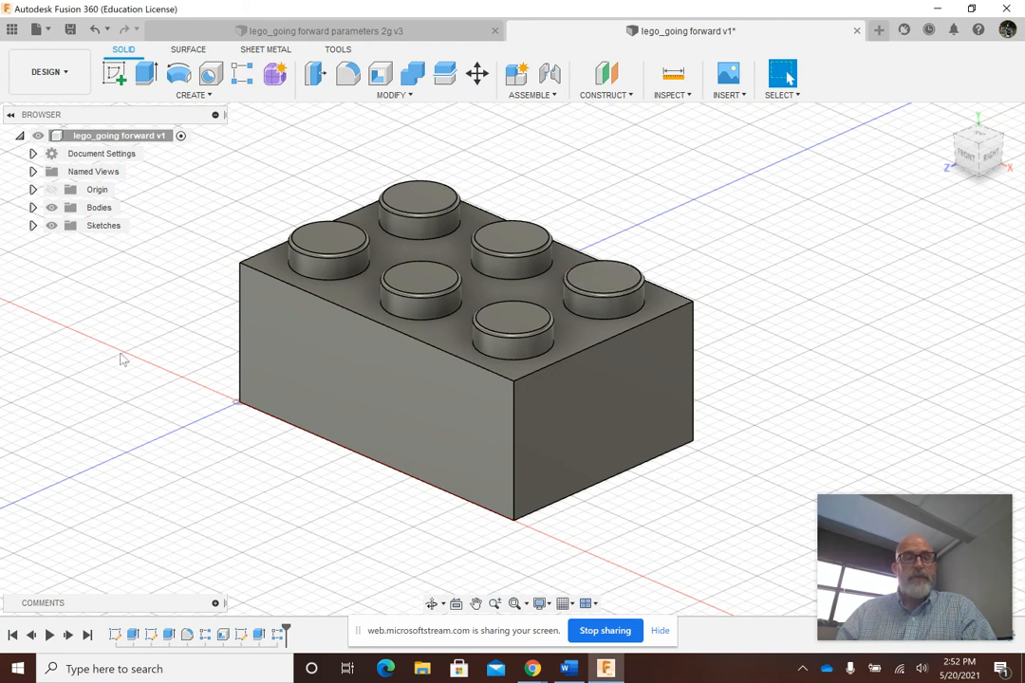
pyautogui.click(604, 669)
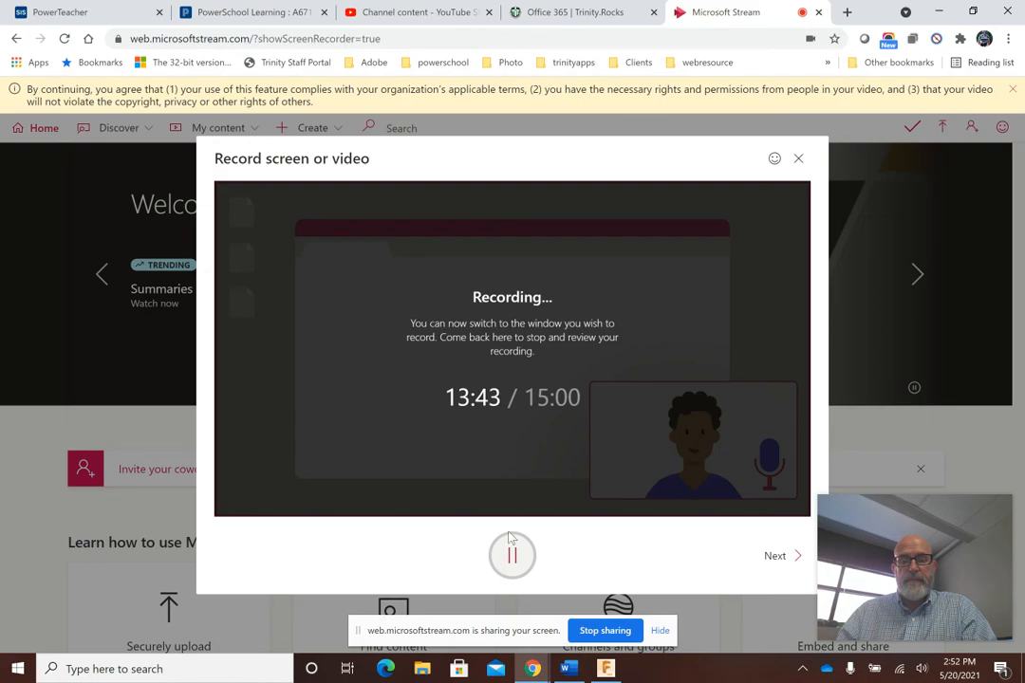